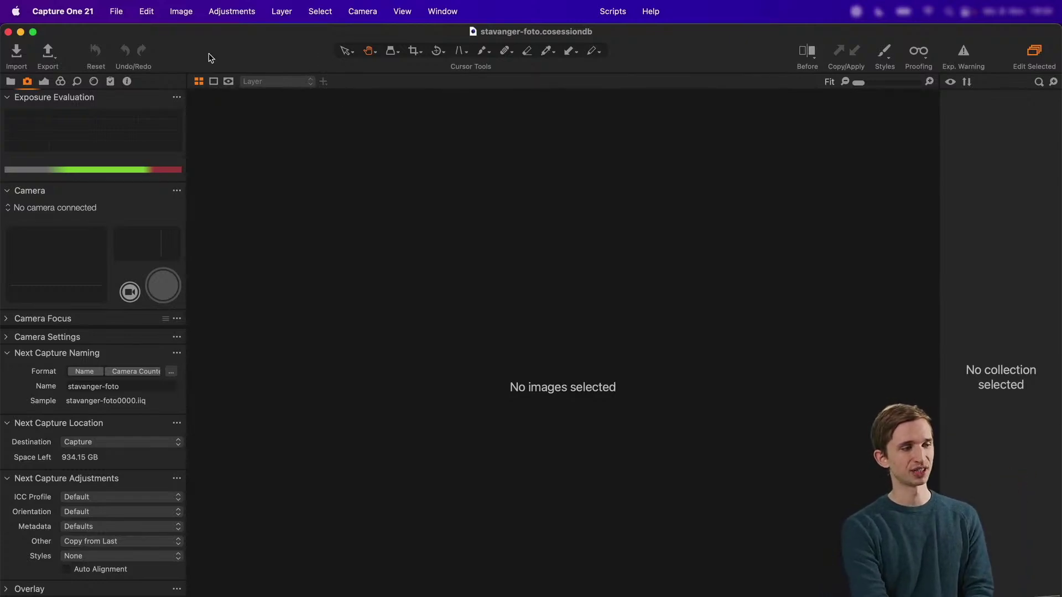
left_click(118, 13)
mouse_move(190, 15)
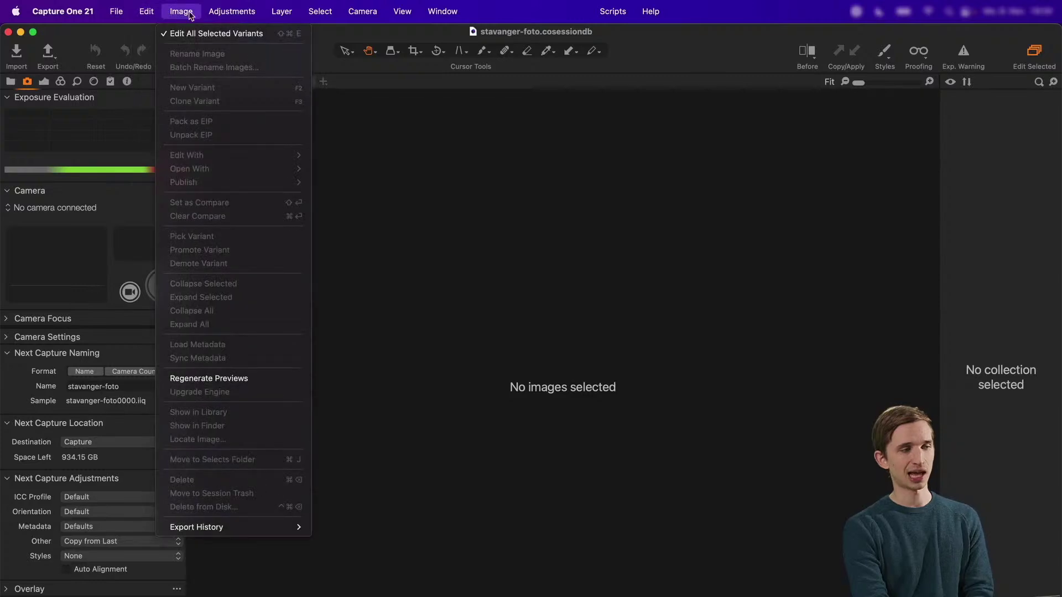
mouse_move(285, 19)
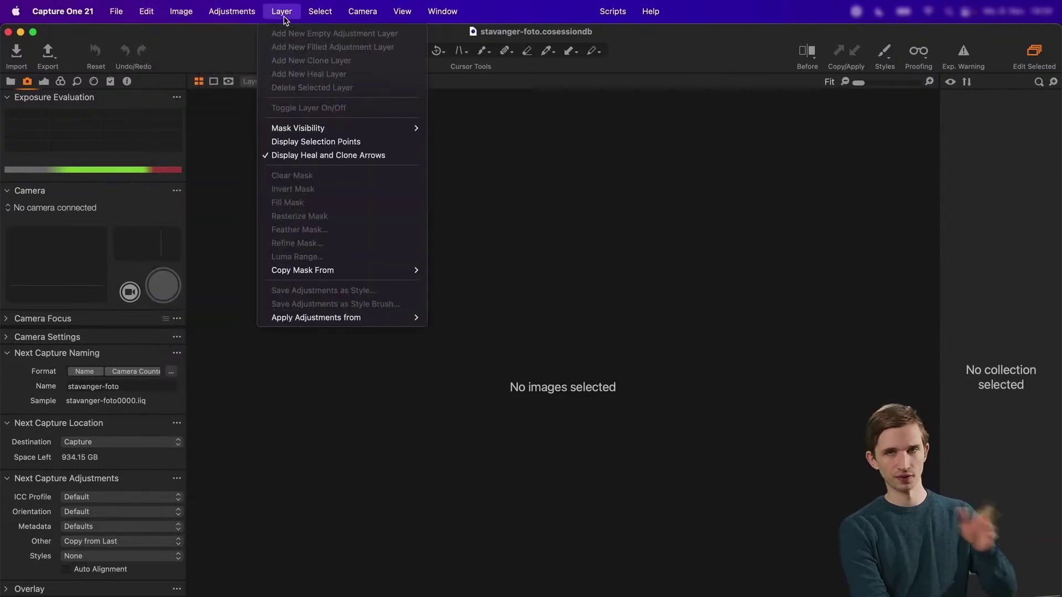
left_click(244, 76)
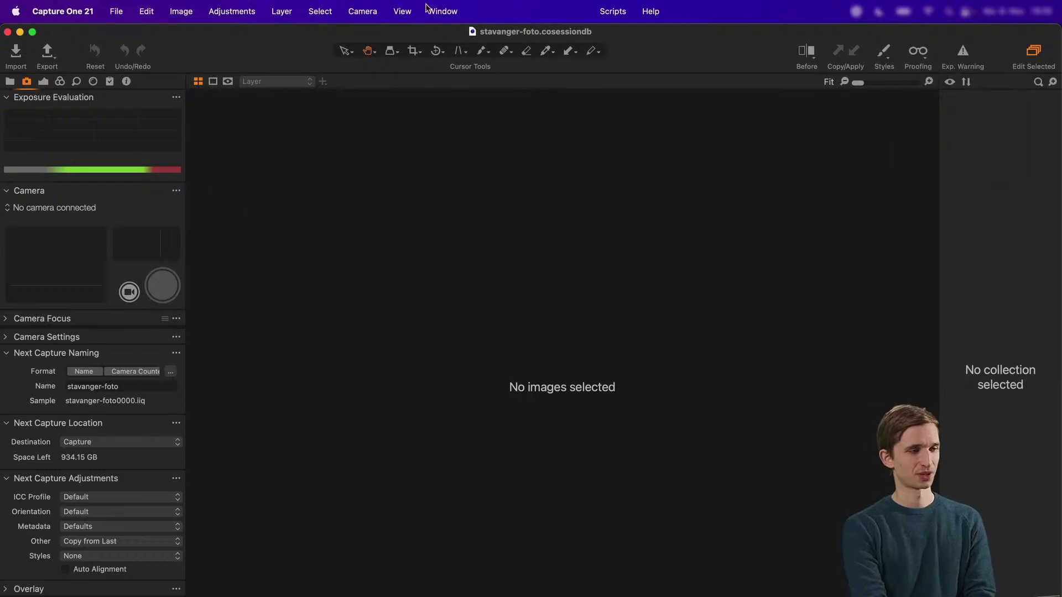
Customize the toolbar by removing the Proofing item and adding the Overlay item between Before and Copy/Apply
right_click(726, 64)
left_click(760, 100)
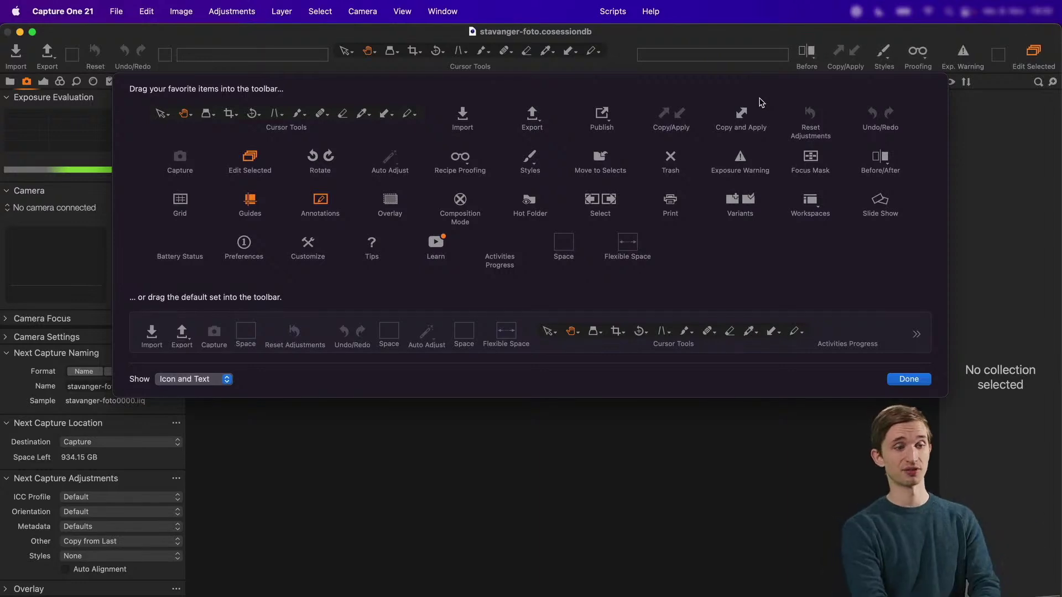
left_click_drag(918, 53, 890, 83)
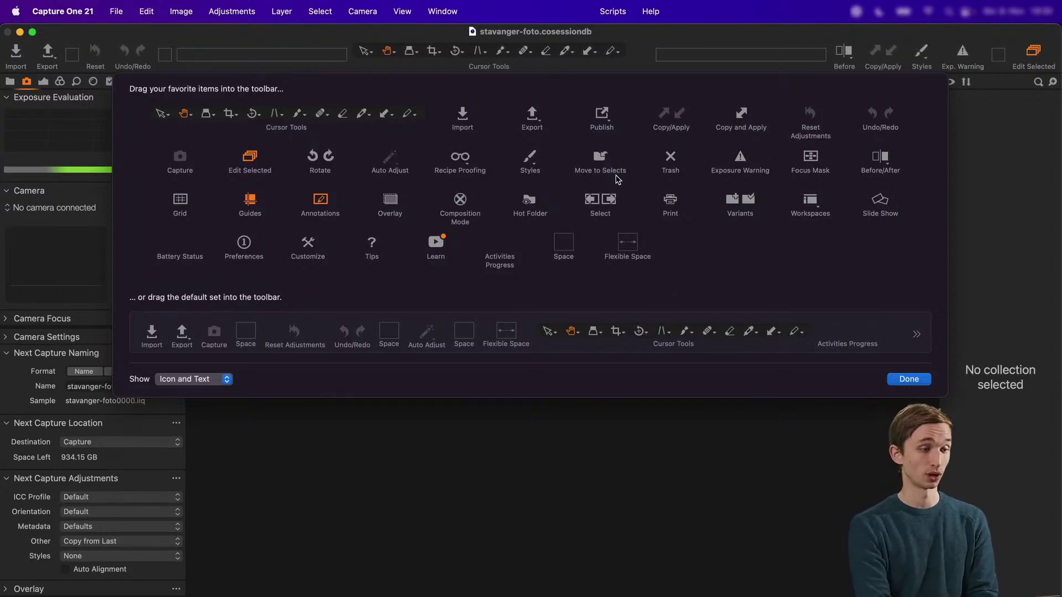
left_click_drag(391, 206, 860, 59)
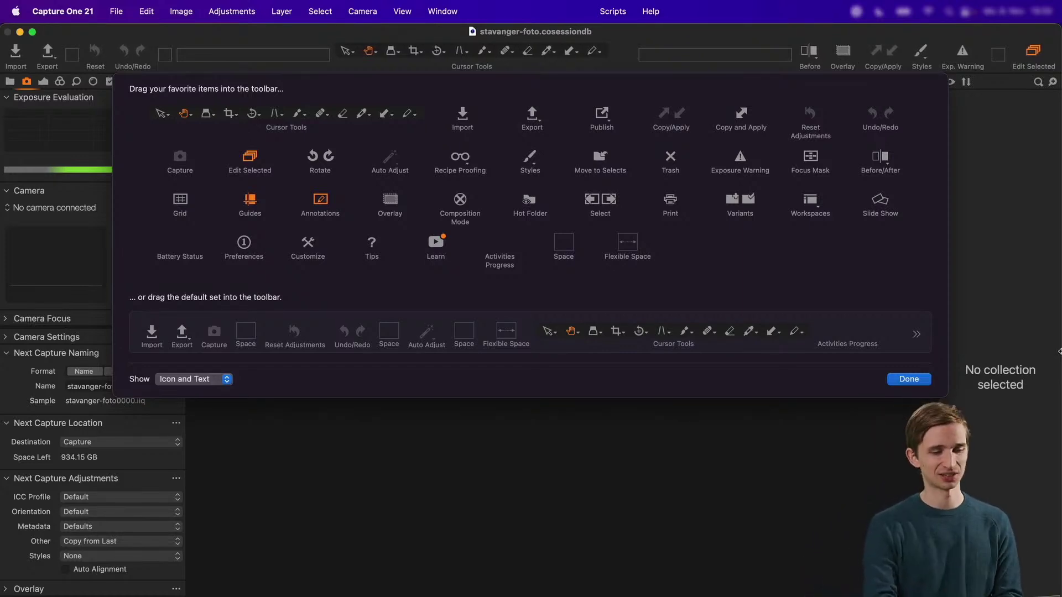
key("Return")
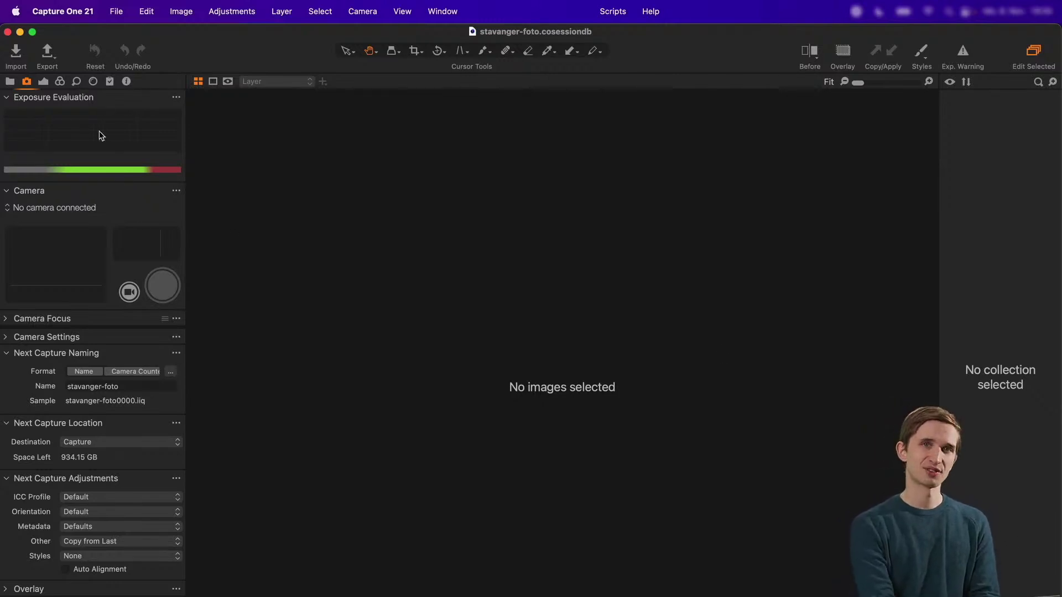
Look through the exposure, library, capture, color, sharpening and lens correction tool sets to see what each contains
left_click(45, 83)
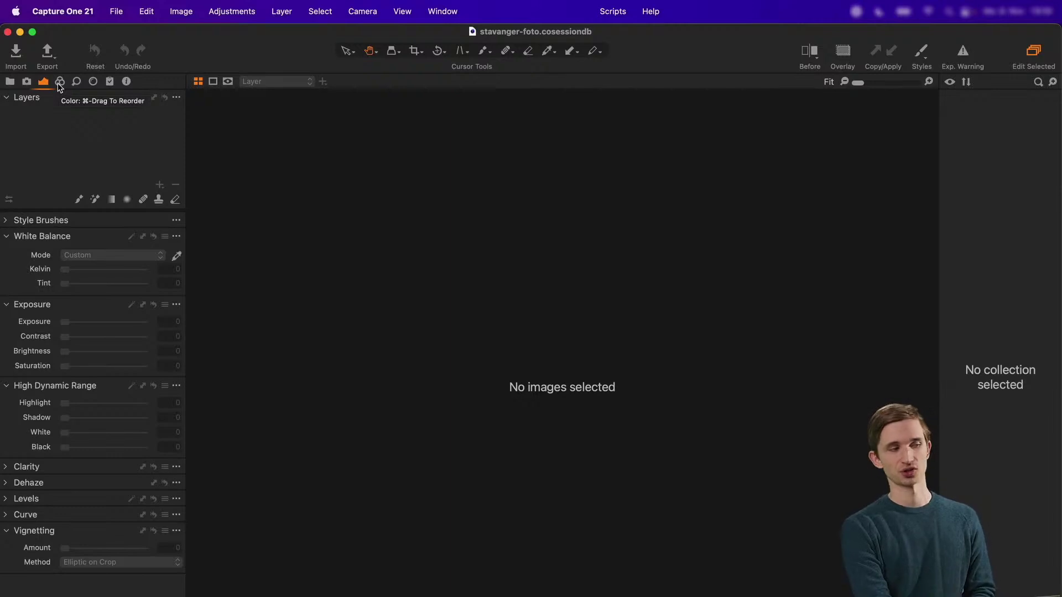
left_click(11, 82)
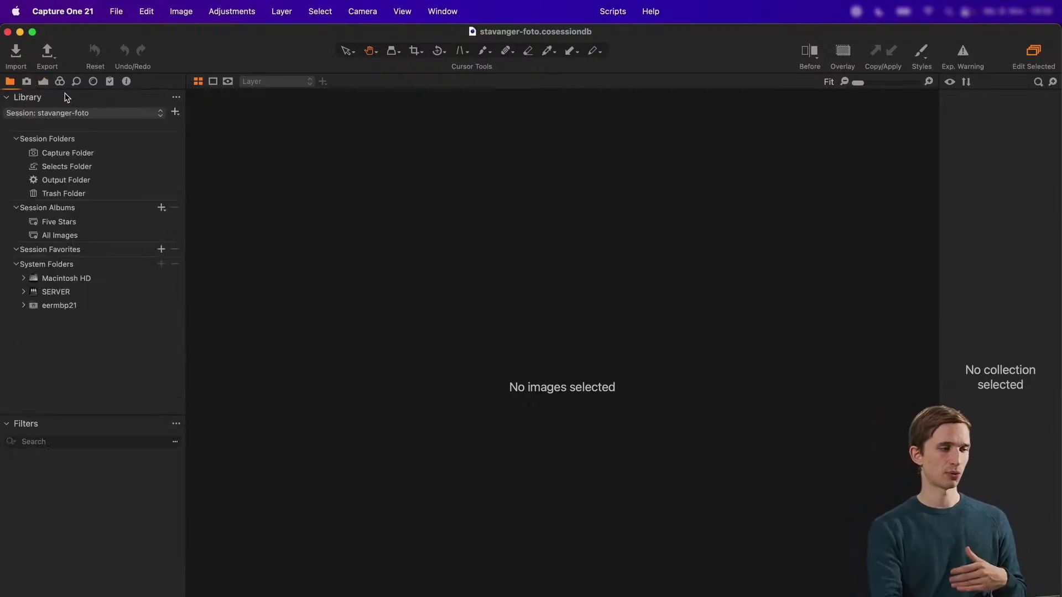
left_click(26, 81)
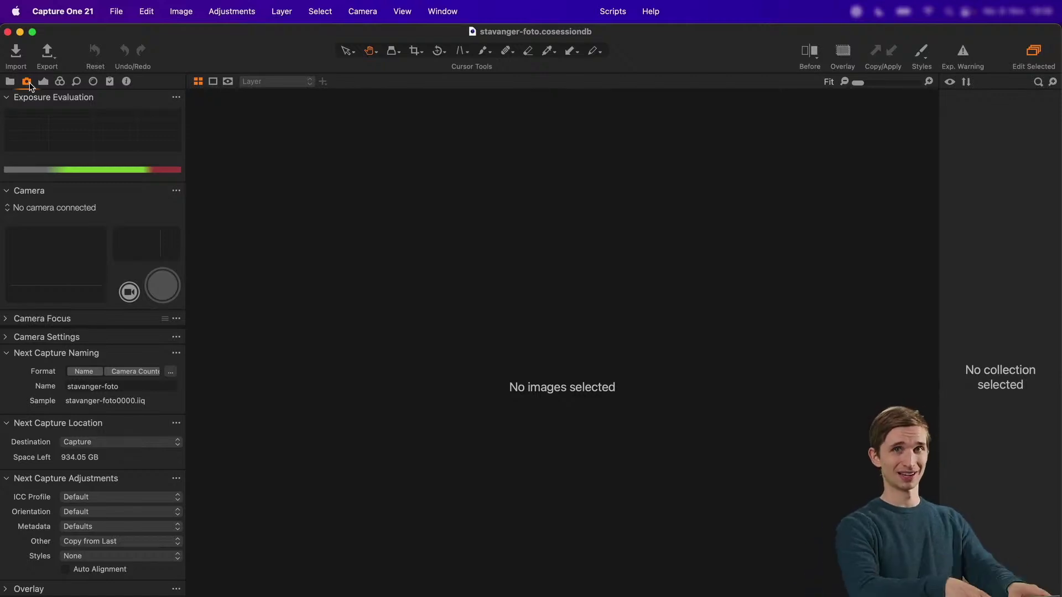
left_click(43, 82)
mouse_move(46, 221)
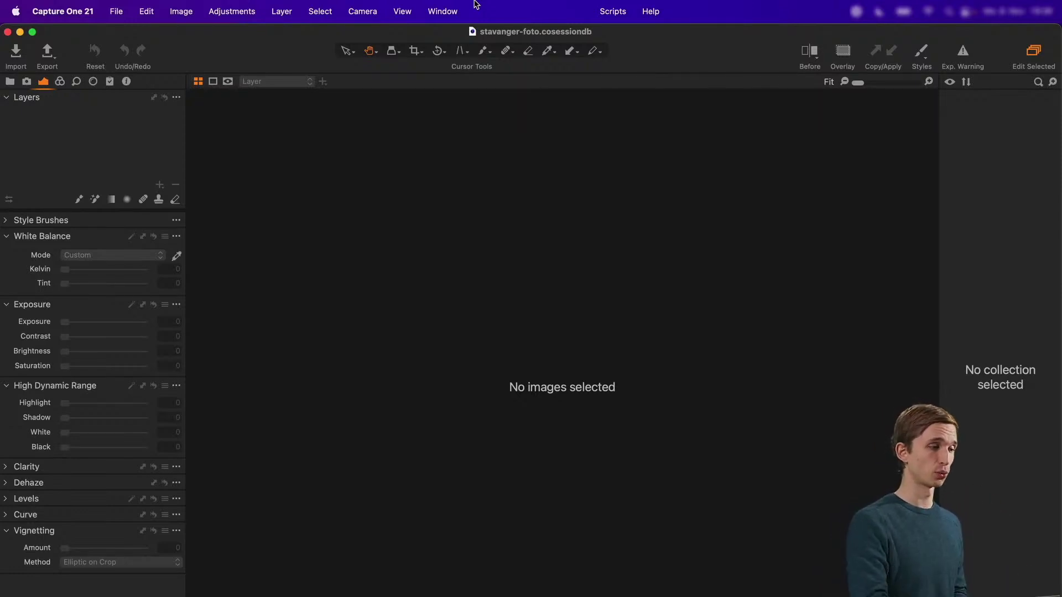
left_click(95, 306)
left_click(96, 307)
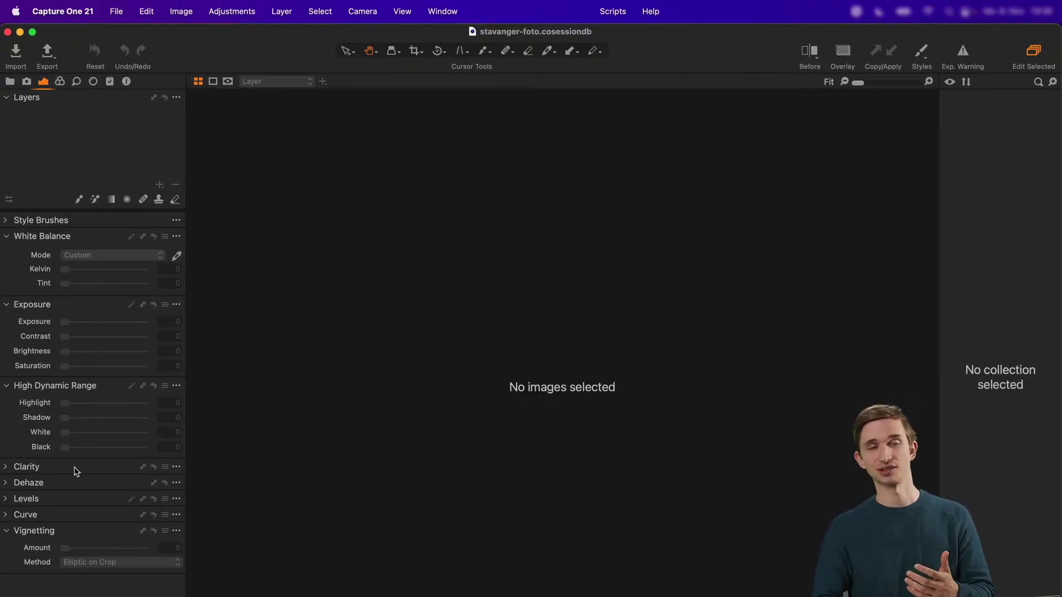
left_click(60, 81)
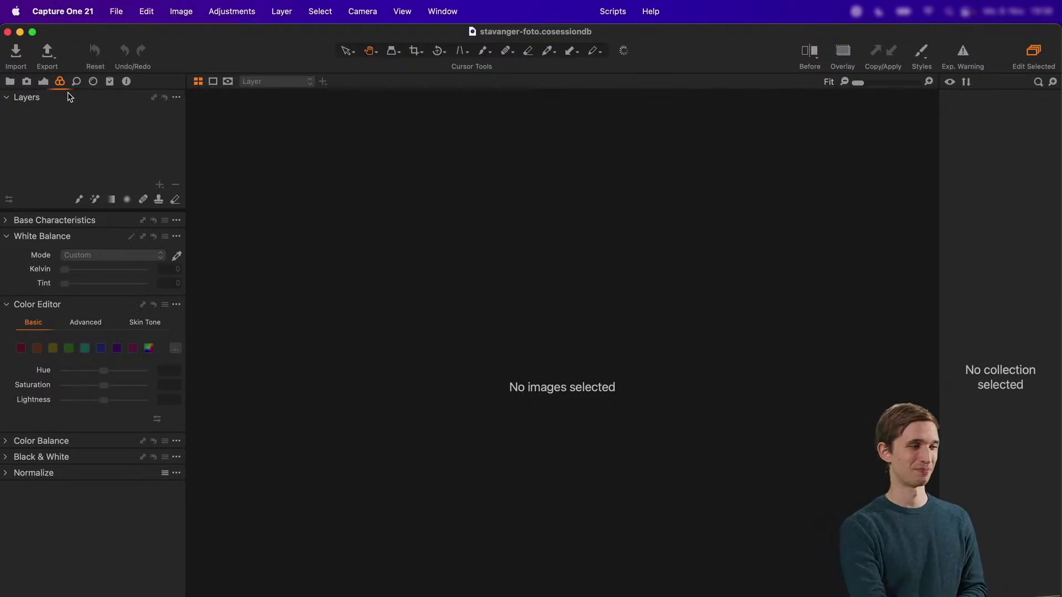
left_click(76, 81)
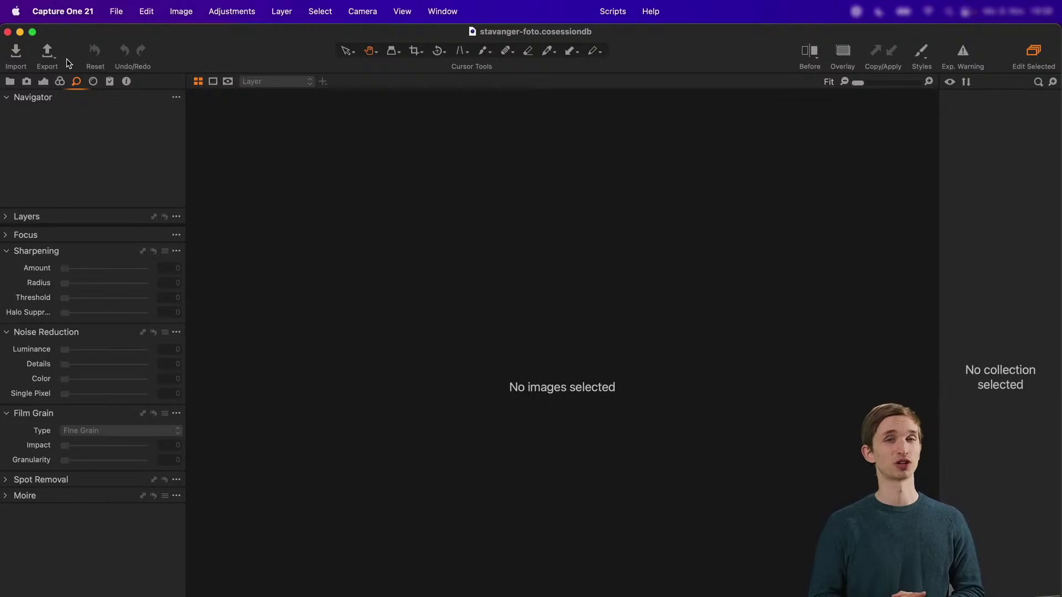
left_click(93, 82)
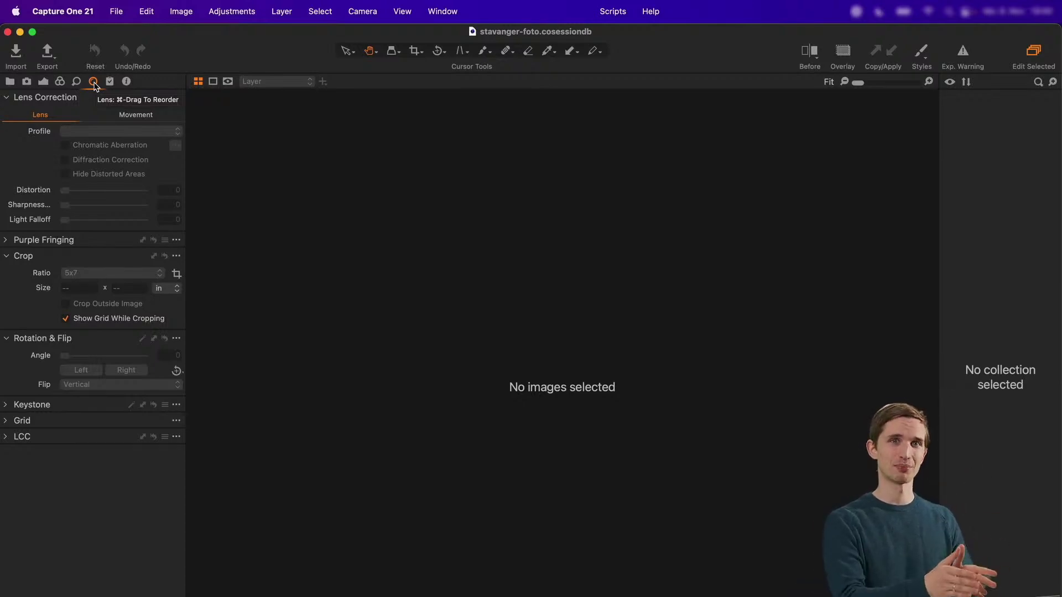
Expand Built-in Styles, IQ Styles and the custom 1. OWN STYLES group for viewing, and show the metadata tools
left_click(110, 83)
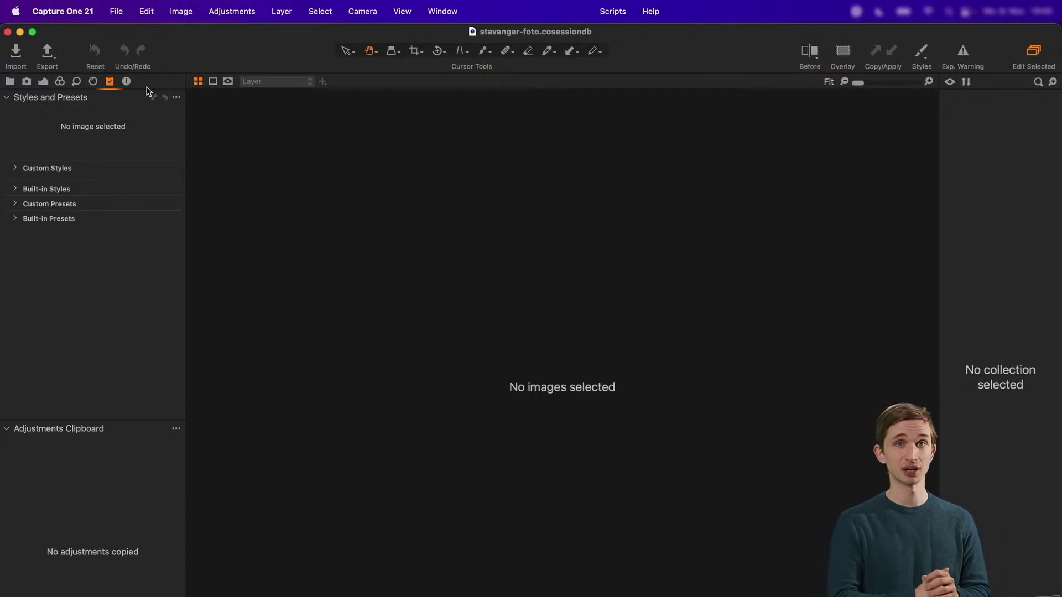
left_click(16, 190)
left_click(25, 203)
left_click(16, 169)
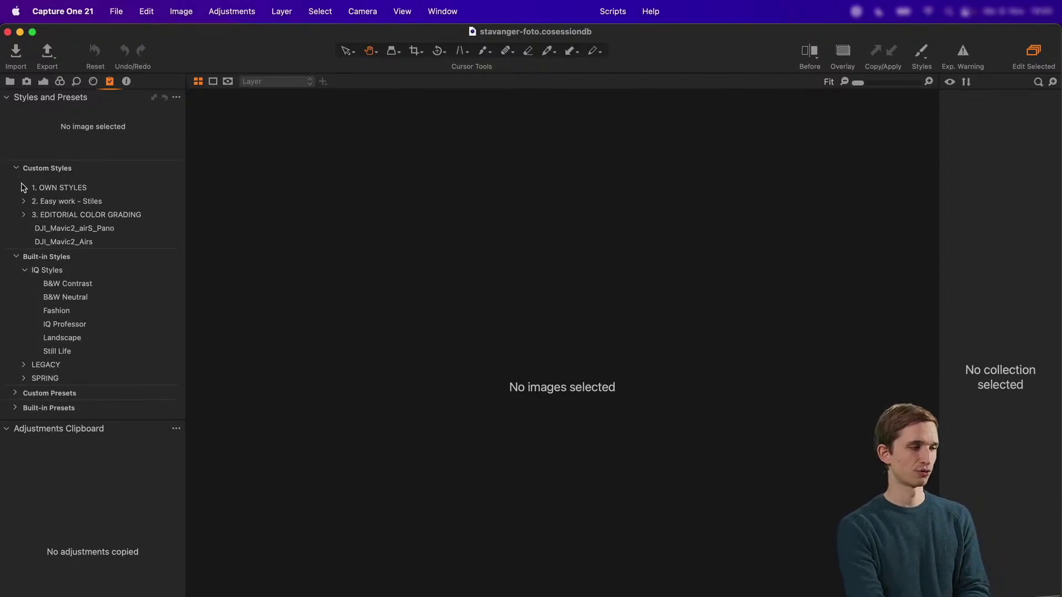
left_click(24, 188)
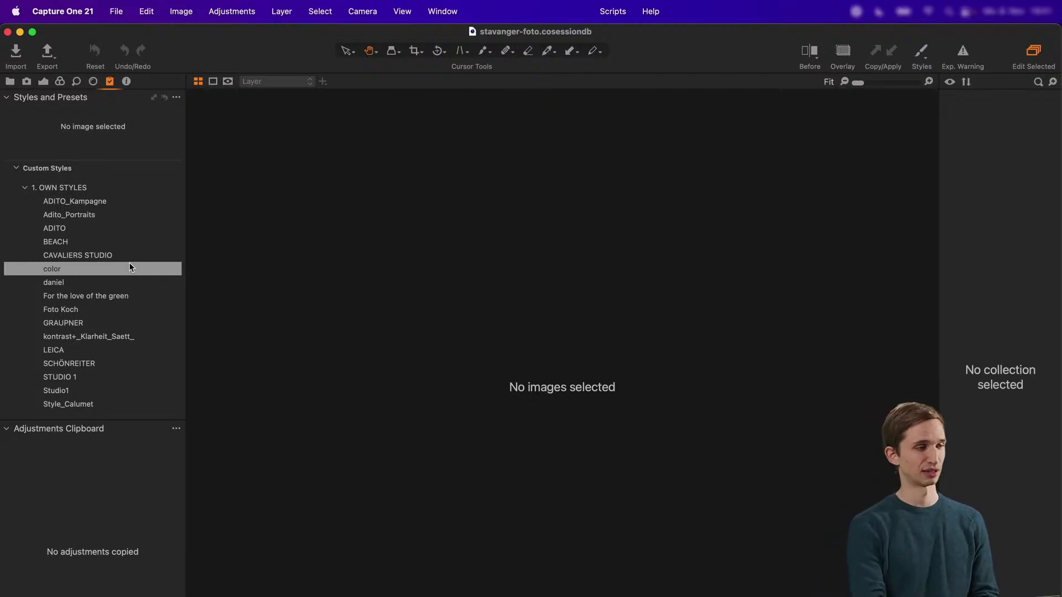
left_click(126, 82)
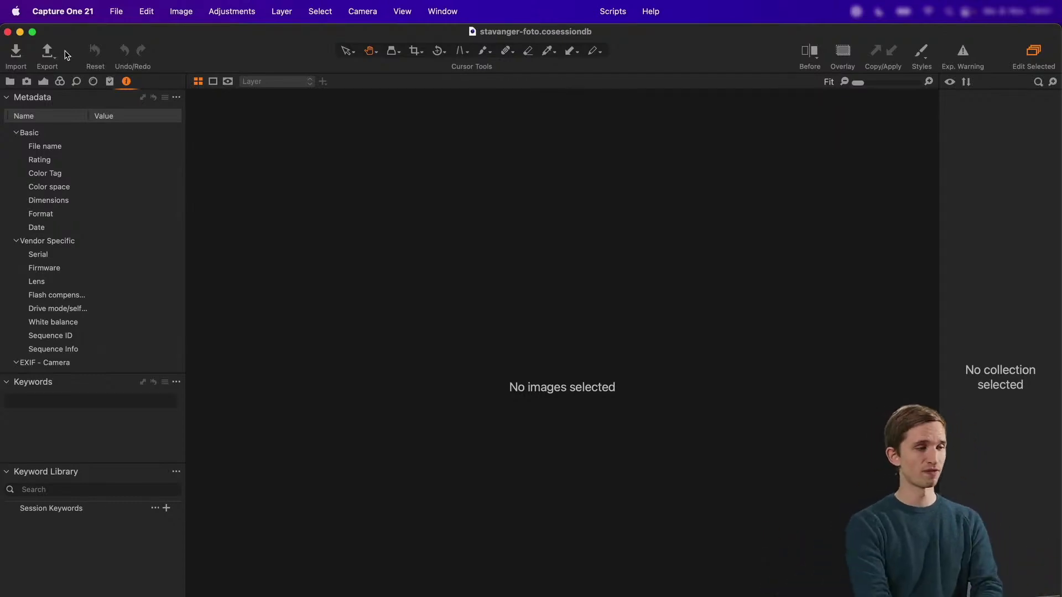
Detach the Layers tool from the color tools as a floating window over the viewer and remove the Base Characteristics tool
left_click(60, 82)
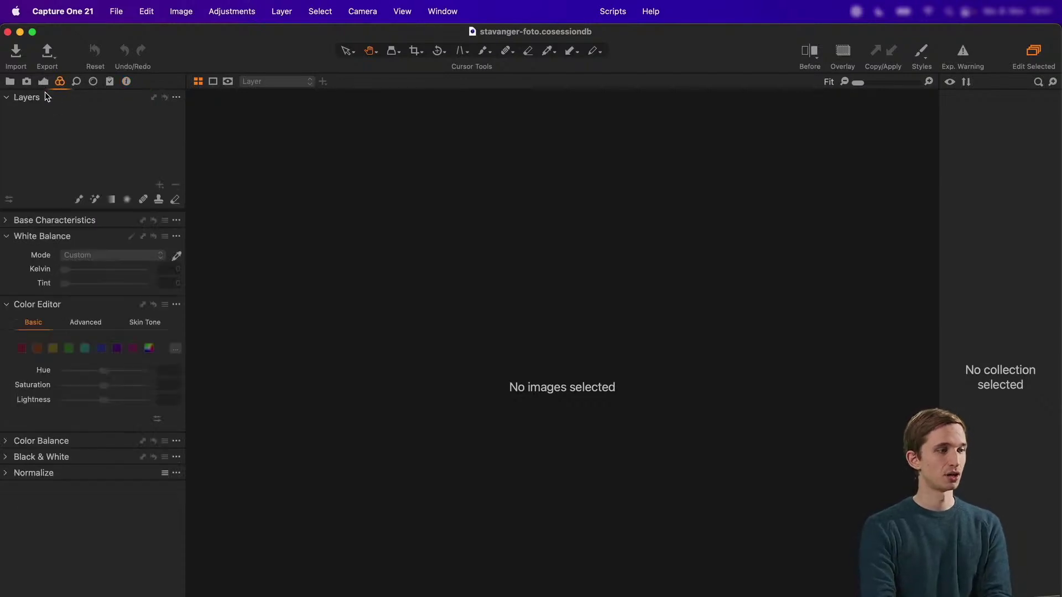
left_click_drag(39, 100, 376, 111)
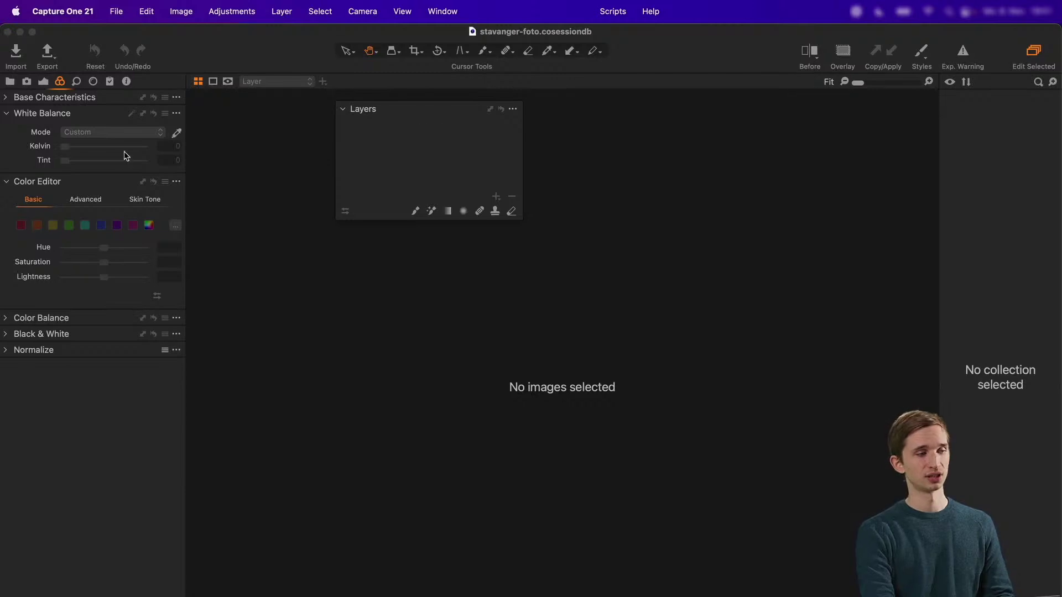
left_click(94, 101)
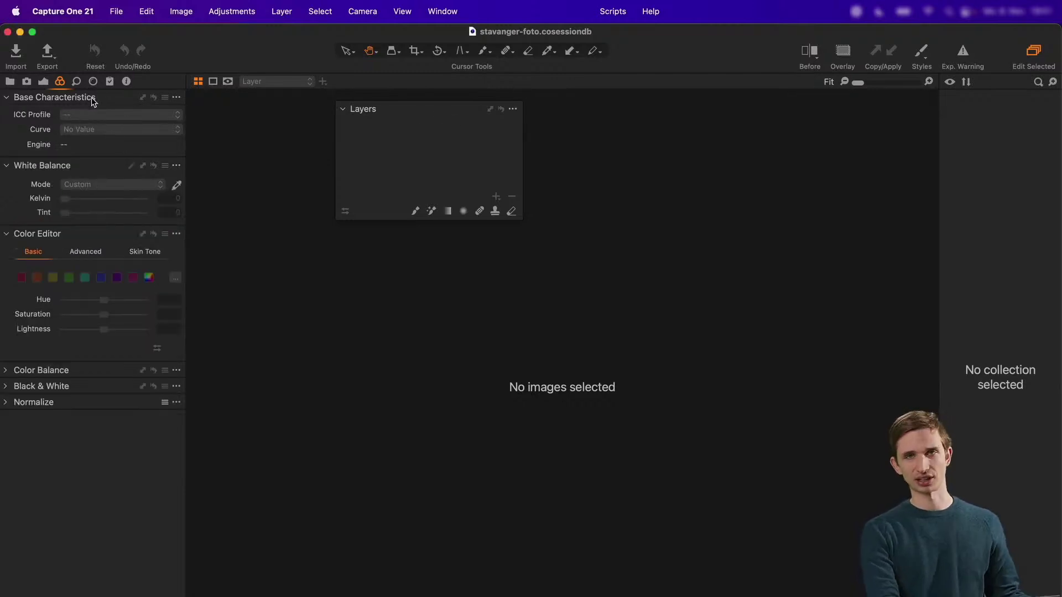
mouse_move(91, 101)
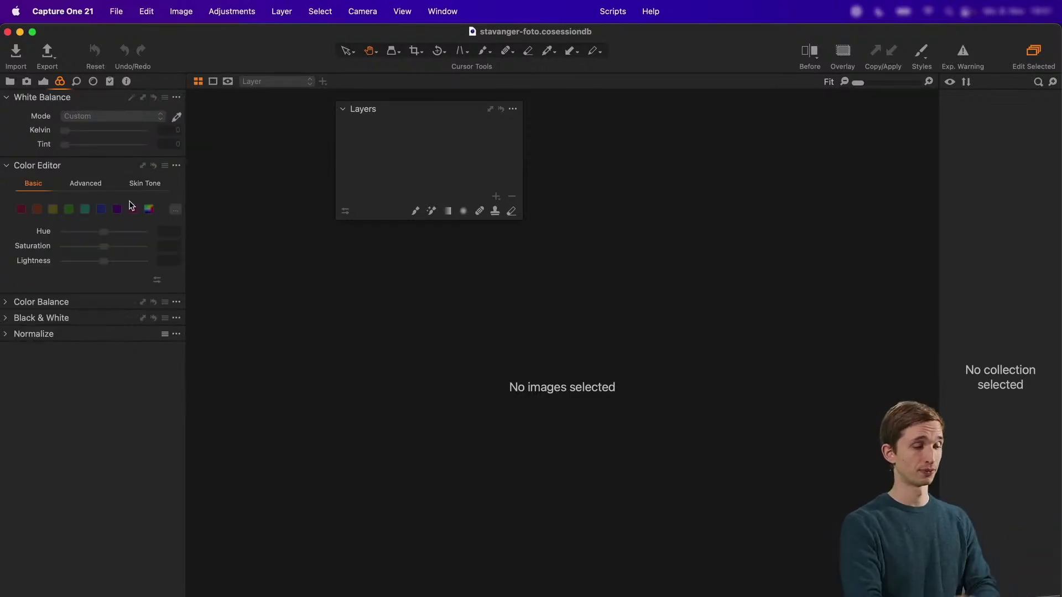
Add the Clarity tool below Normalize in the color tools and check which other tools can be added
right_click(129, 401)
mouse_move(150, 409)
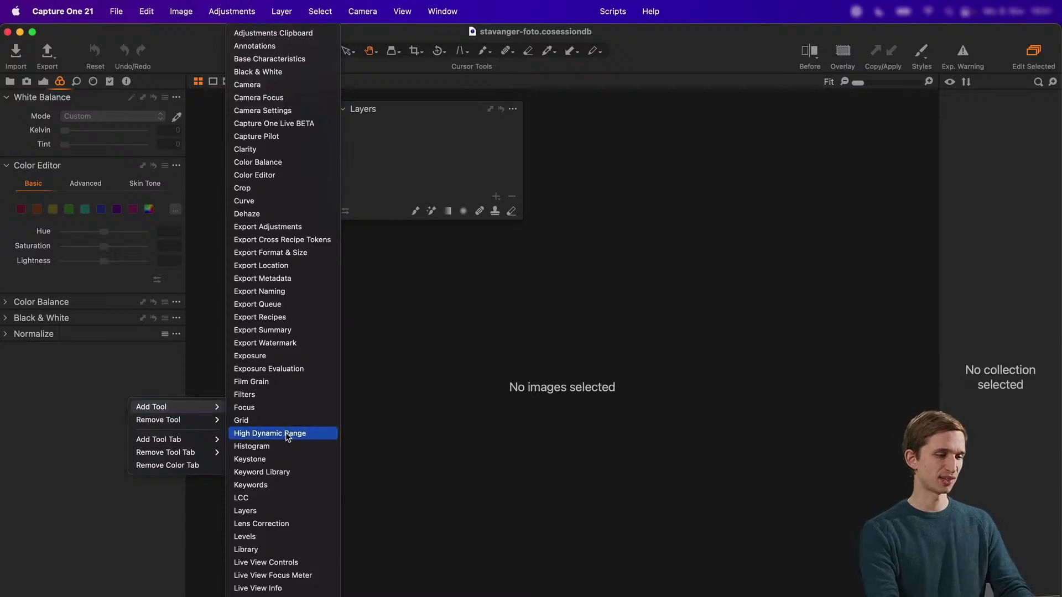
left_click(263, 150)
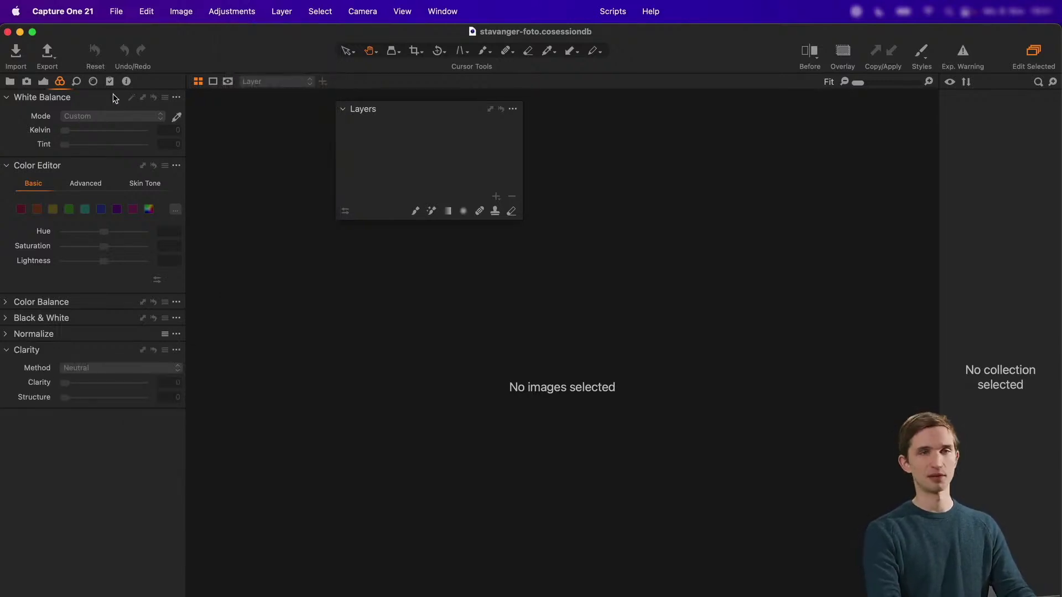
right_click(101, 480)
mouse_move(134, 487)
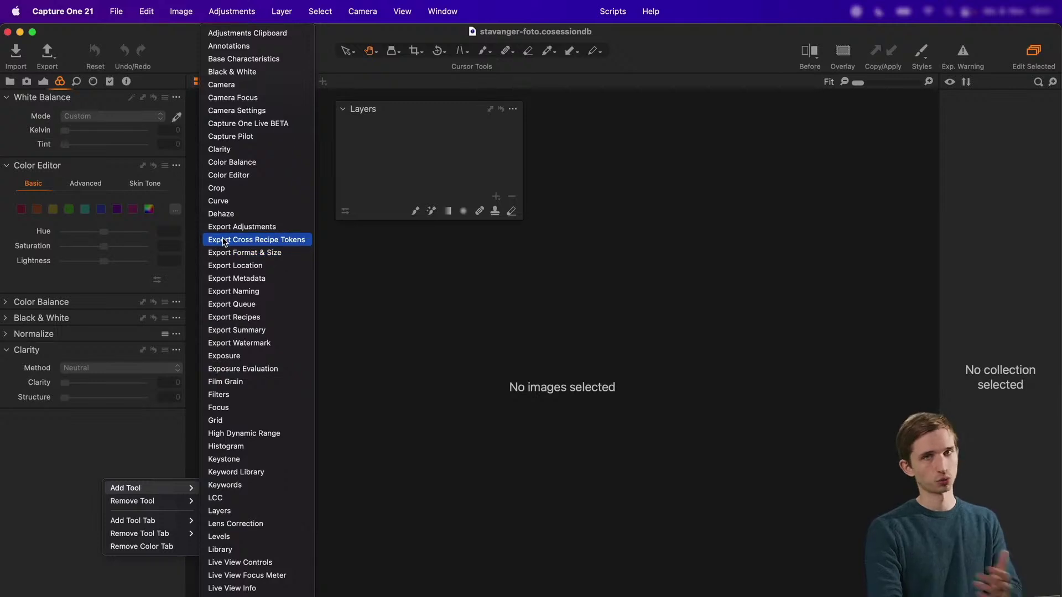
left_click(104, 424)
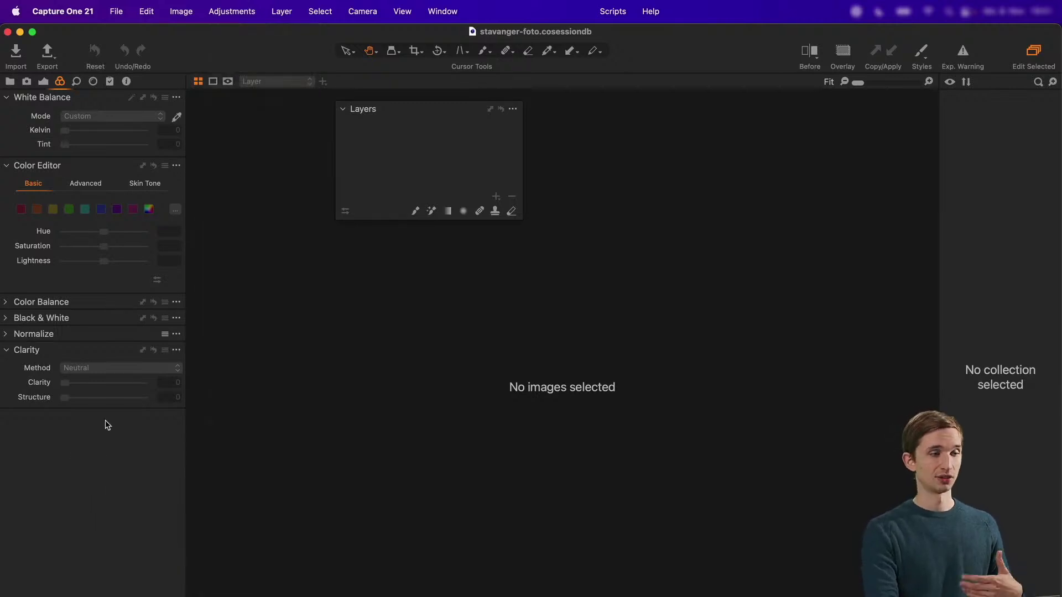
Switch the interface to the saved workspace PR_MAC_21
left_click(443, 12)
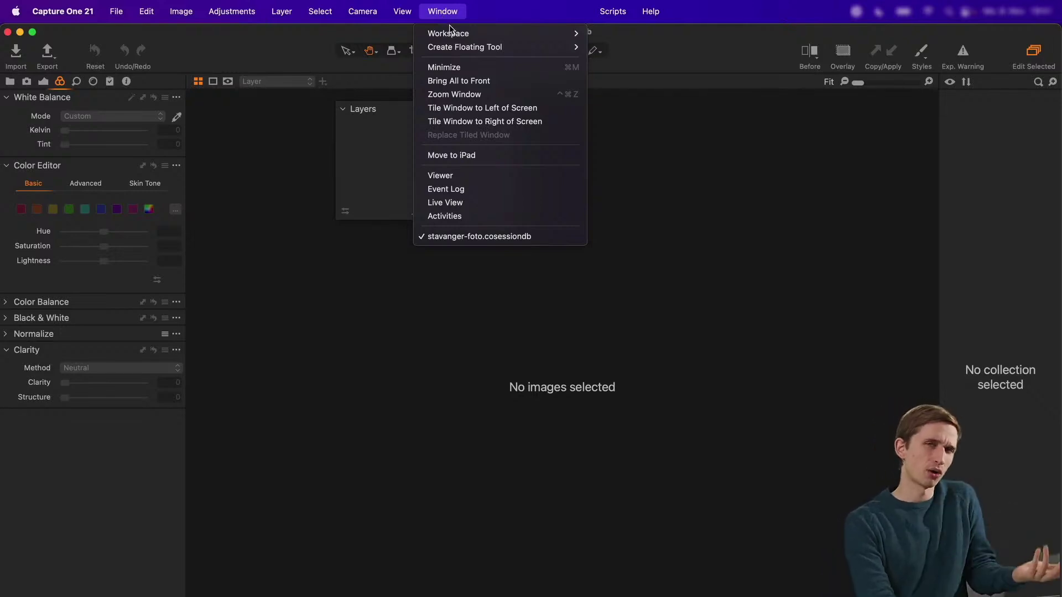
mouse_move(452, 34)
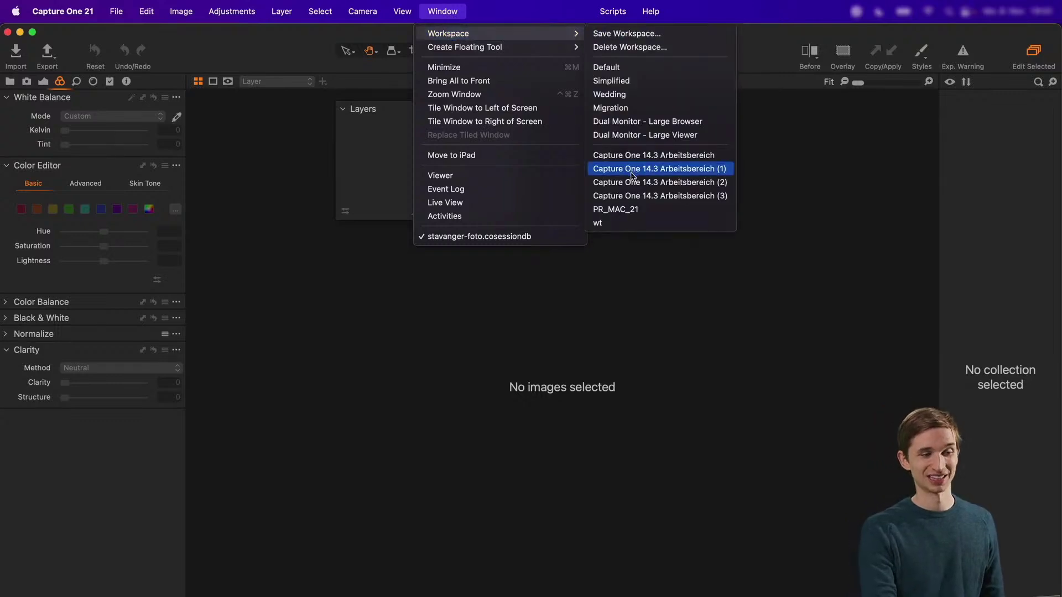
left_click(629, 209)
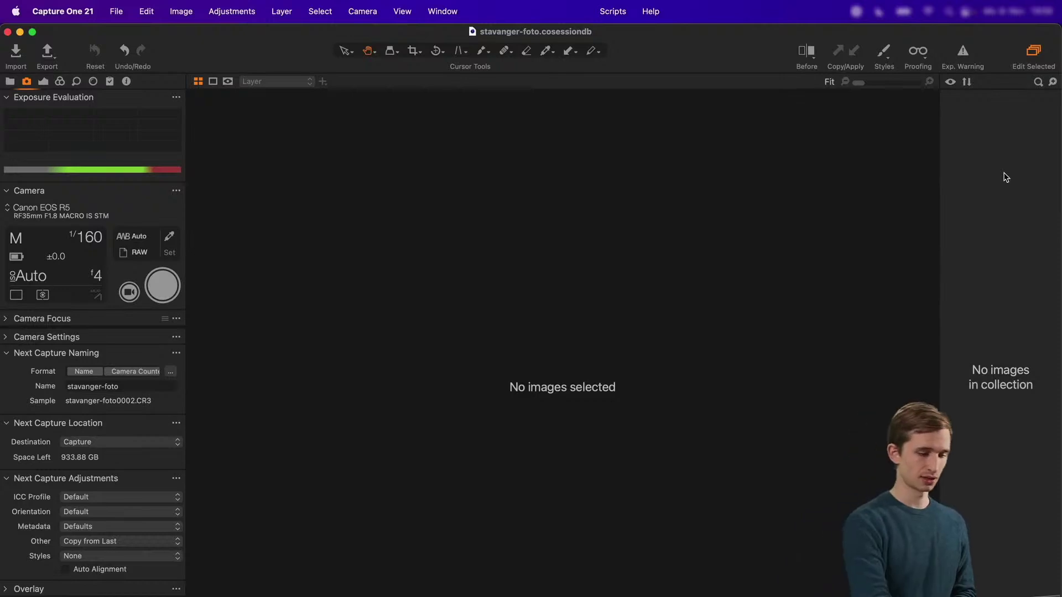
left_click(1005, 177)
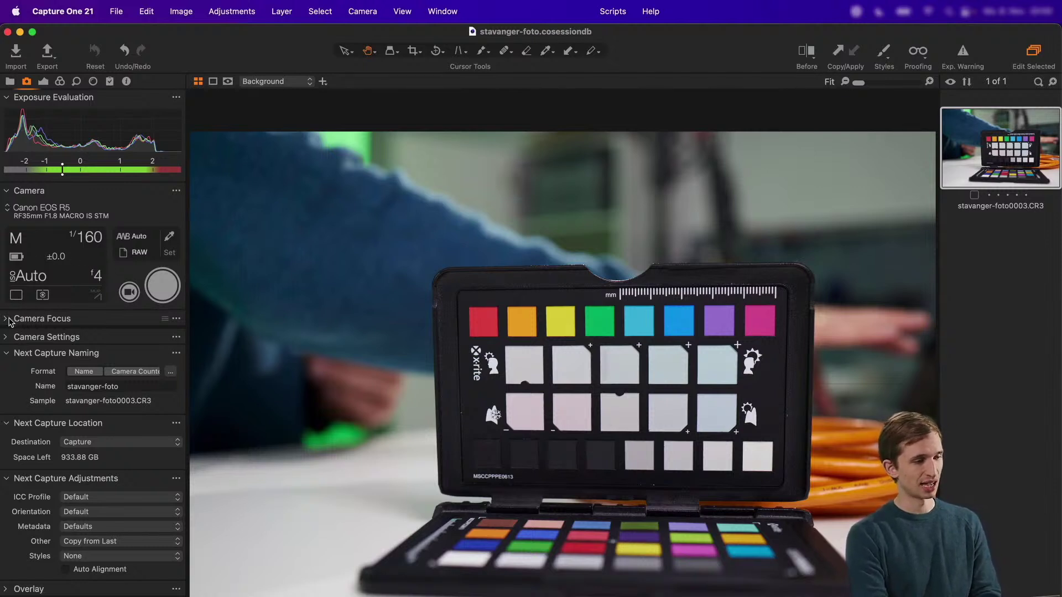
Expand the Canon EOS R5 camera settings and review the image quality options and the remaining shooting and setup settings
left_click(6, 339)
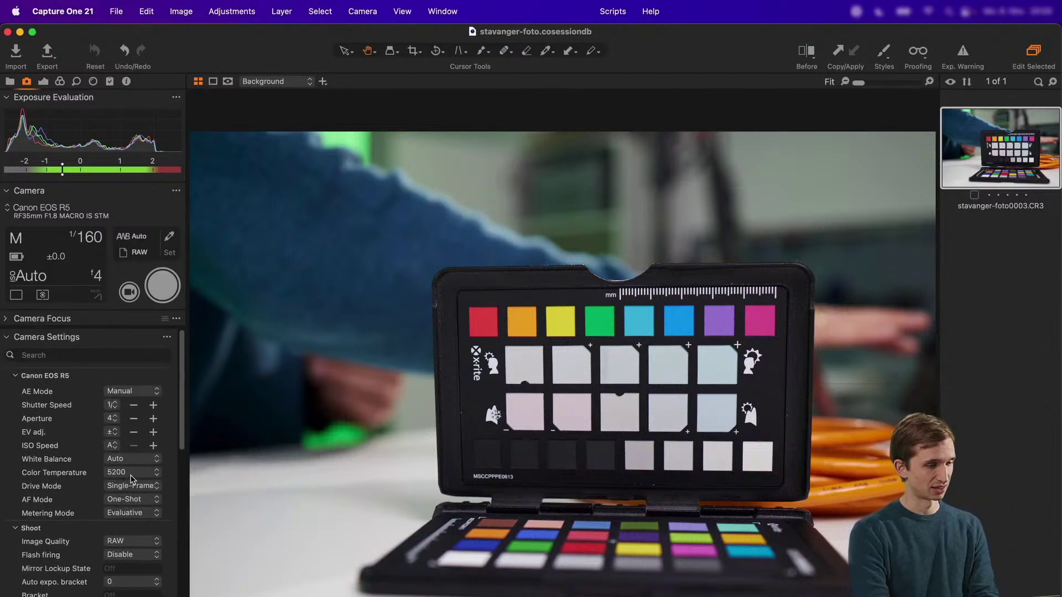
scroll(132, 479, "down", 1)
left_click(118, 525)
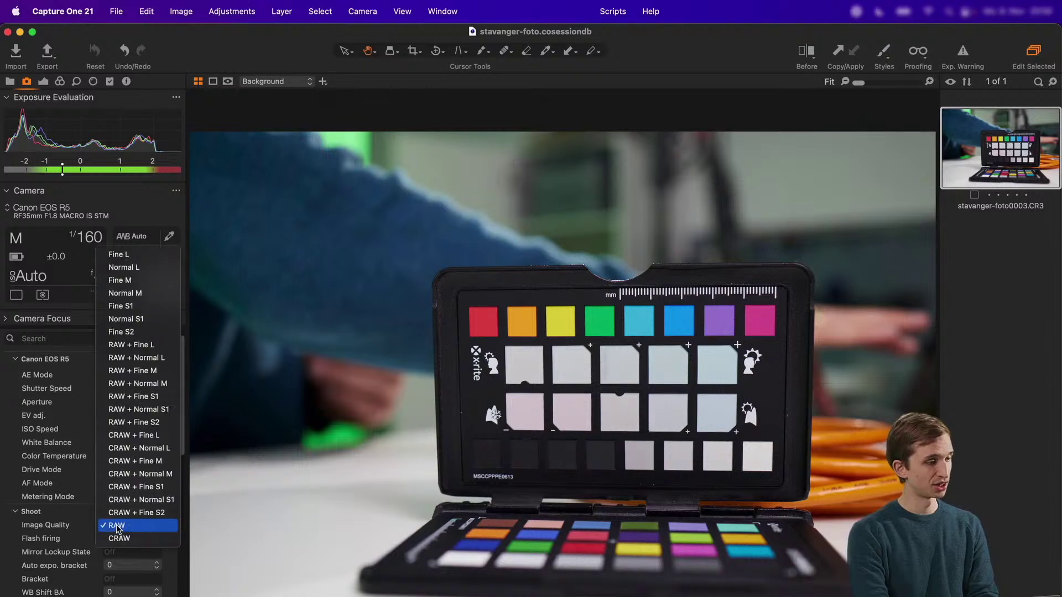
left_click(66, 525)
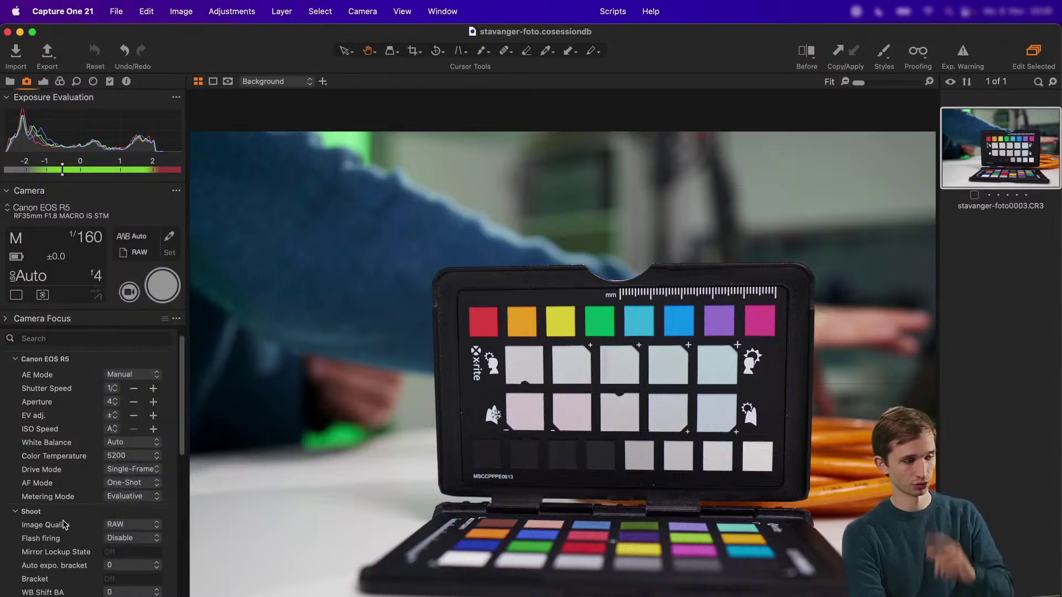
scroll(107, 590, "down", 10)
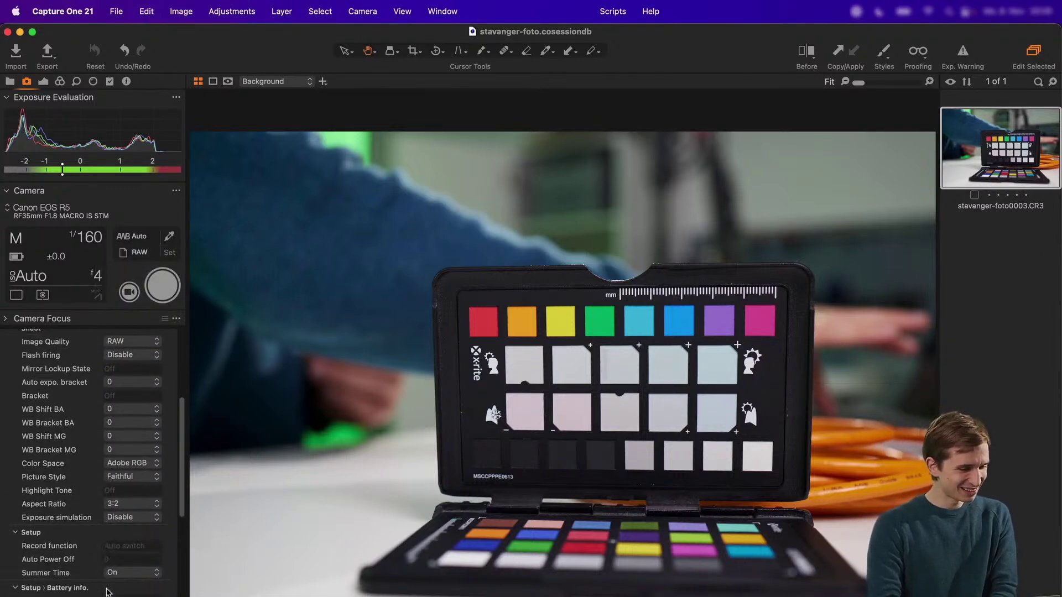
Review the Canon EOS R5's copyright, Live View and About settings, then collapse the camera settings
scroll(107, 591, "down", 8)
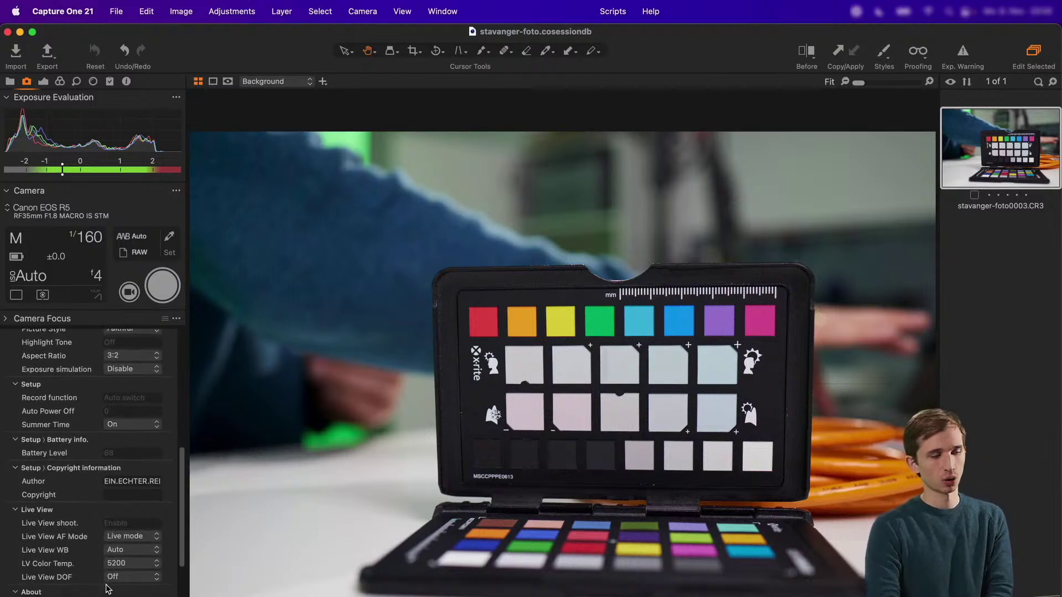
scroll(83, 492, "down", 5)
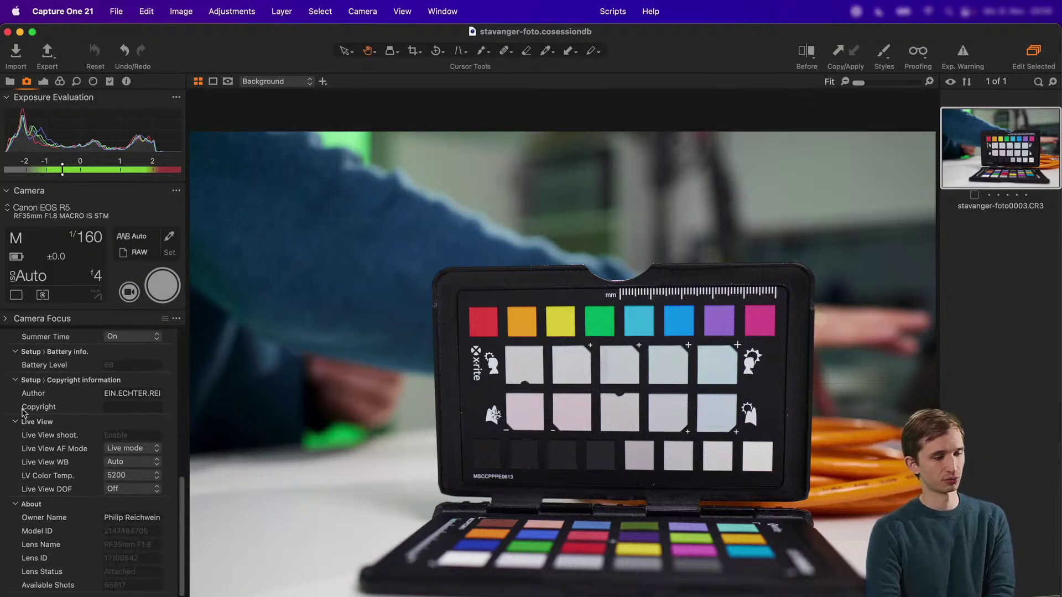
scroll(138, 532, "up", 2)
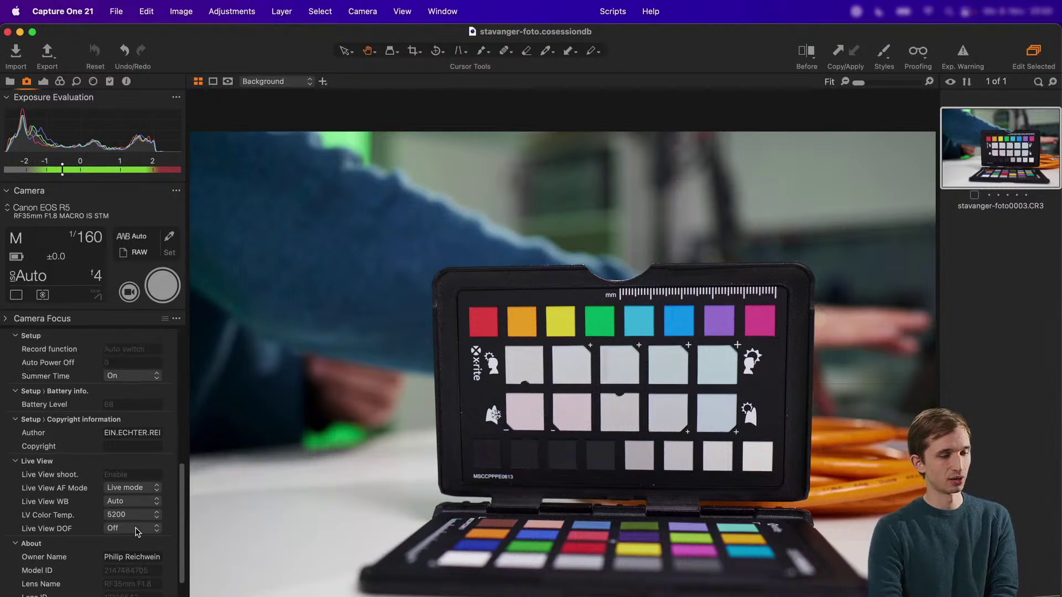
scroll(137, 532, "up", 10)
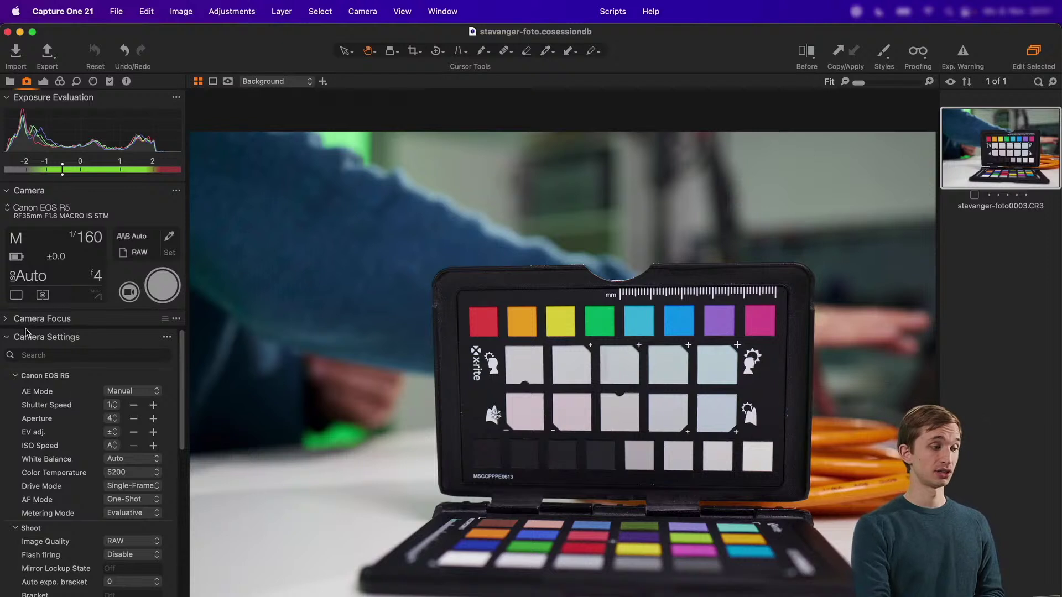
left_click(10, 338)
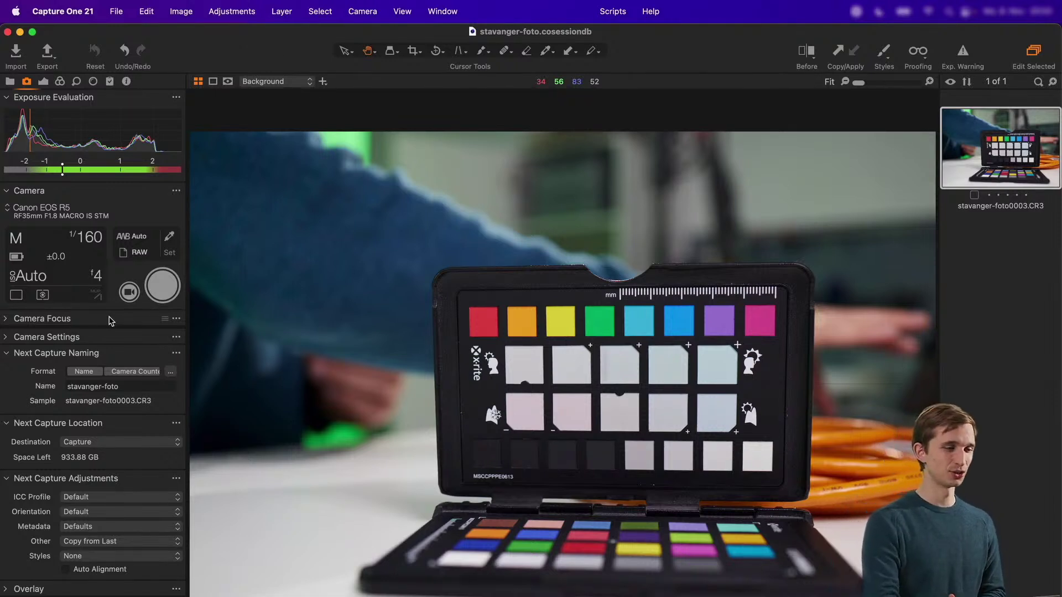
Open Live View for the tethered camera and nudge the focus one small step nearer and then farther
left_click(128, 294)
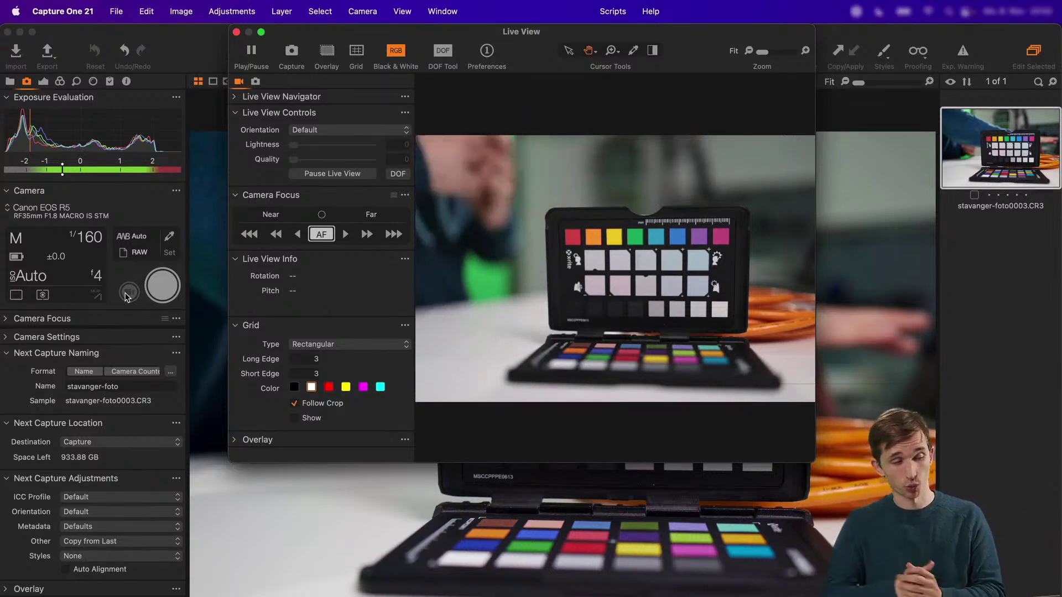
left_click(300, 234)
left_click(345, 234)
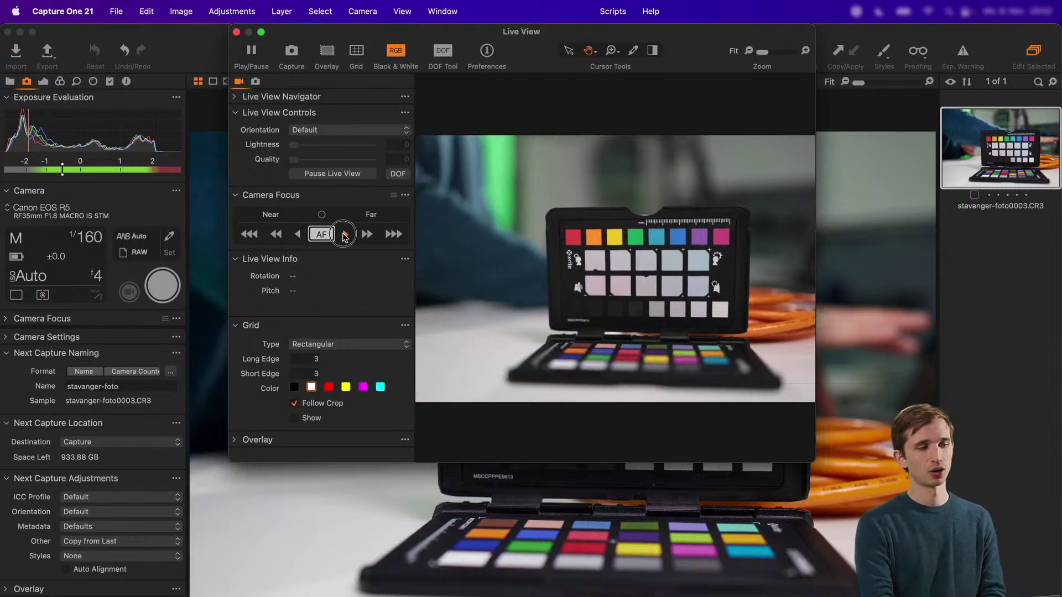
left_click(350, 236)
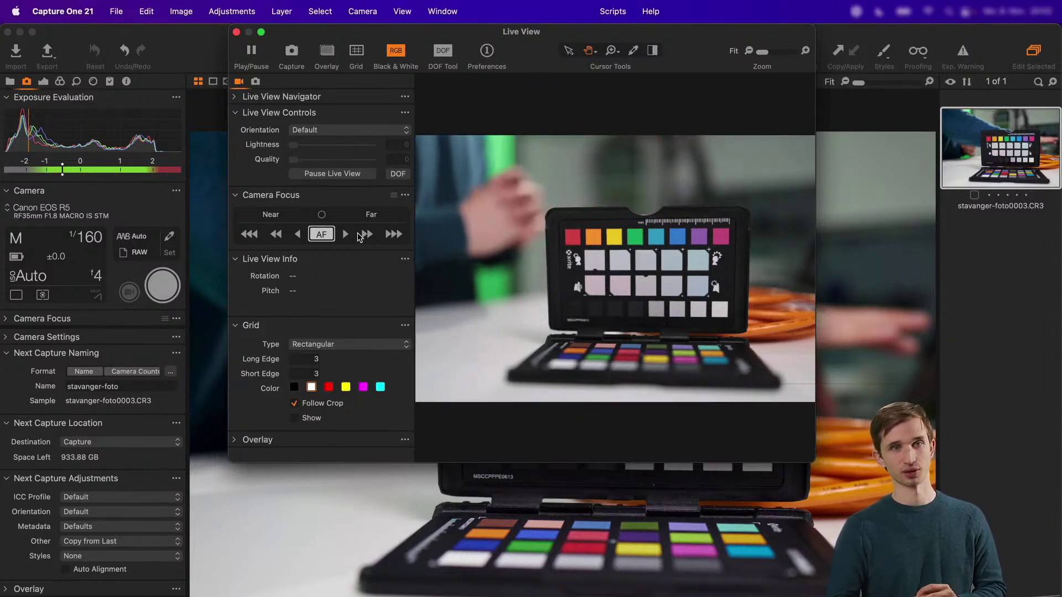
Try the depth-of-field preview in Live View and leave it switched off
left_click(398, 174)
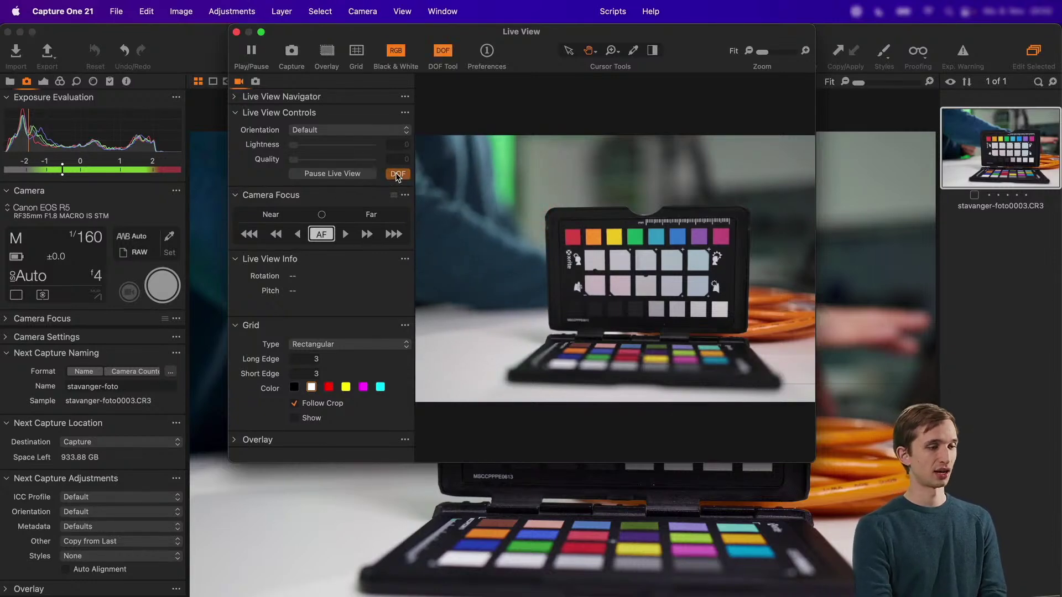
left_click(398, 174)
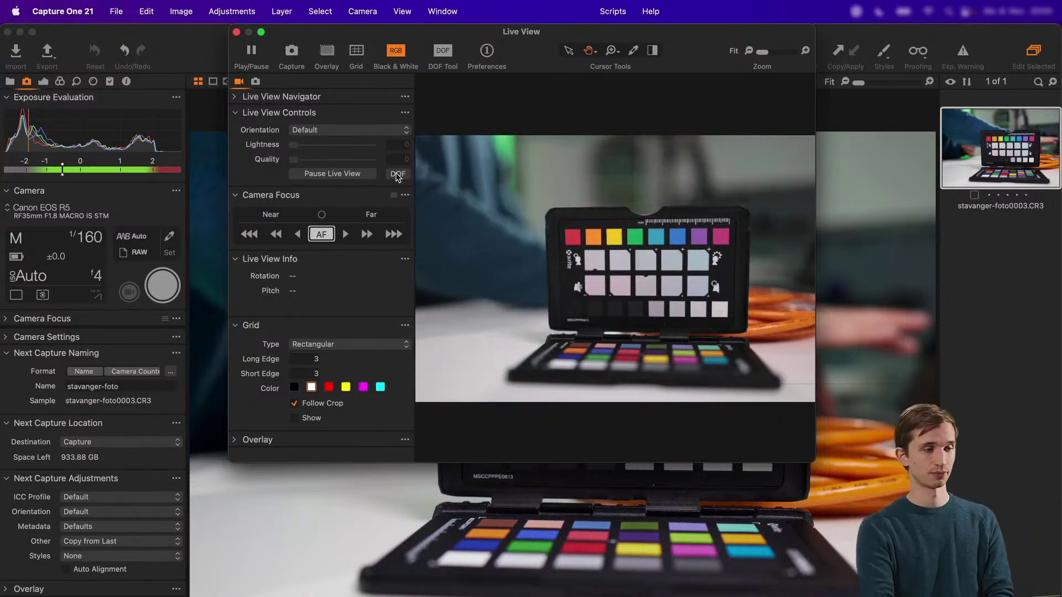
left_click(398, 175)
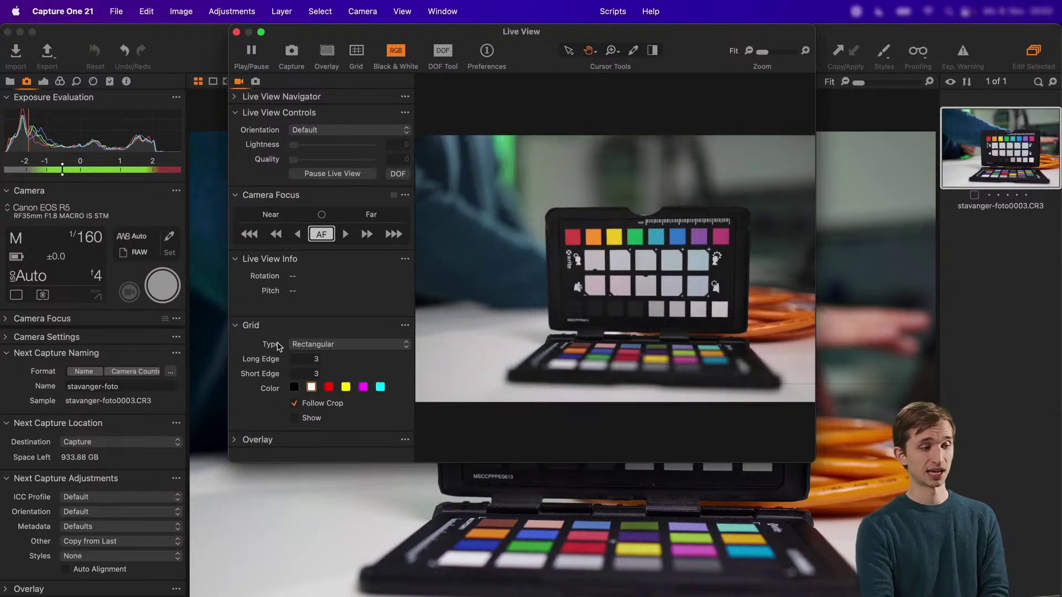
Show and hide the rectangular grid on the Live View image and expand the overlay options
left_click(301, 420)
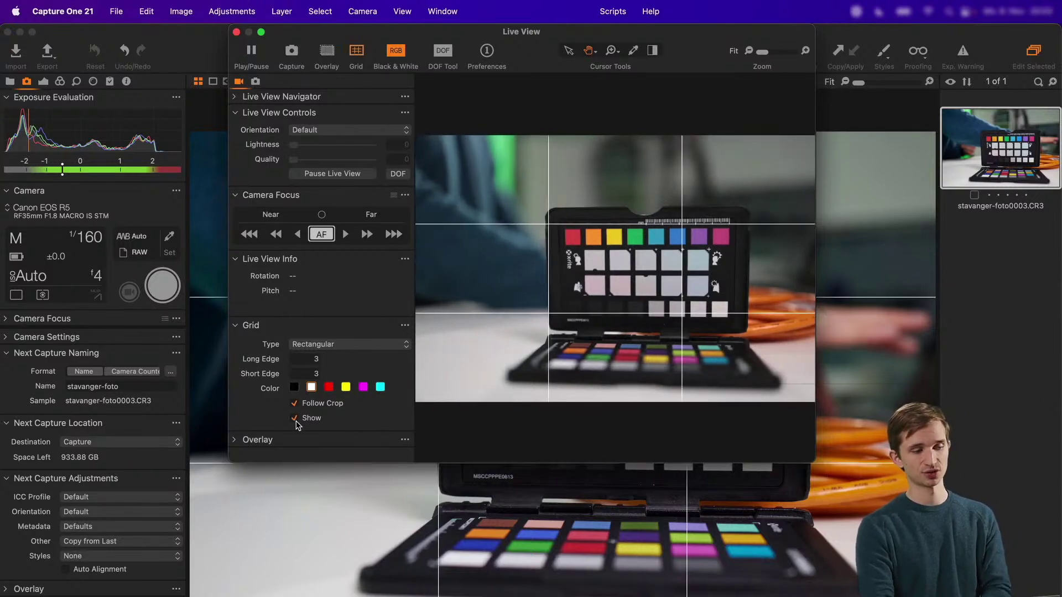
left_click(301, 421)
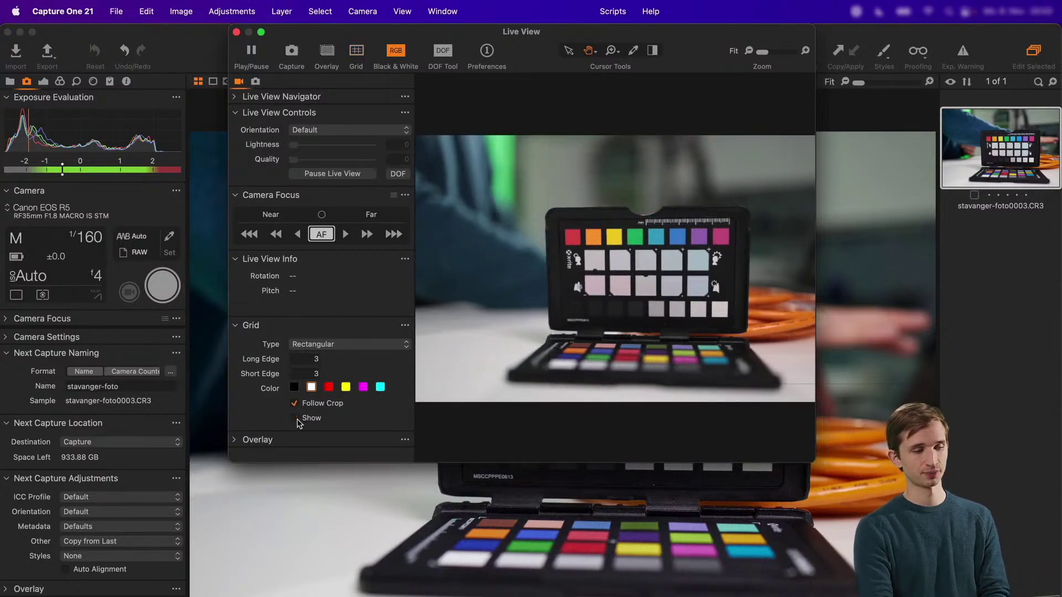
left_click(234, 440)
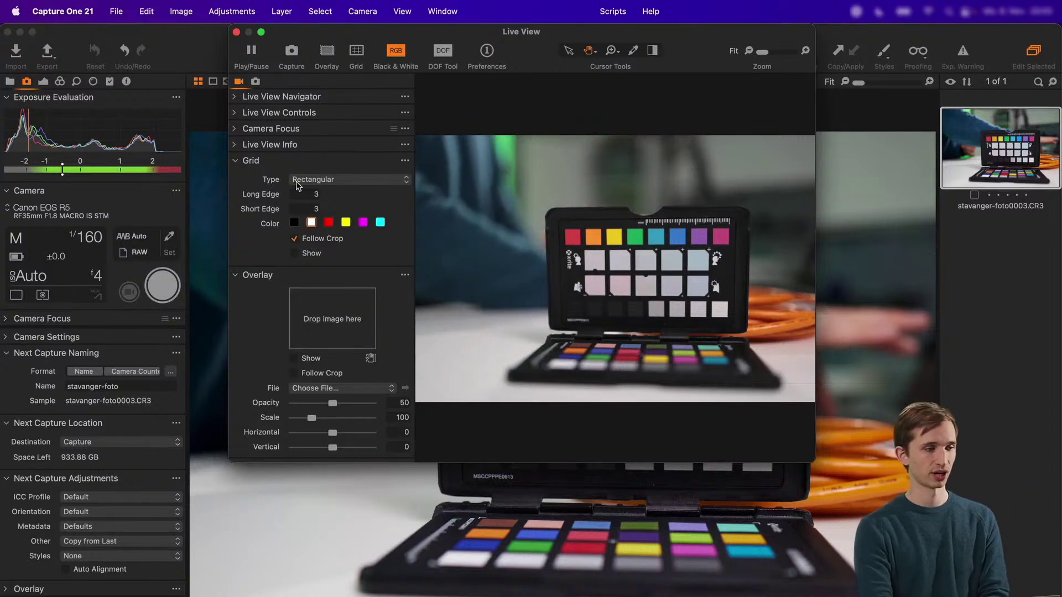
Close the Live View window and open the customization of the main window's toolbar
left_click(236, 32)
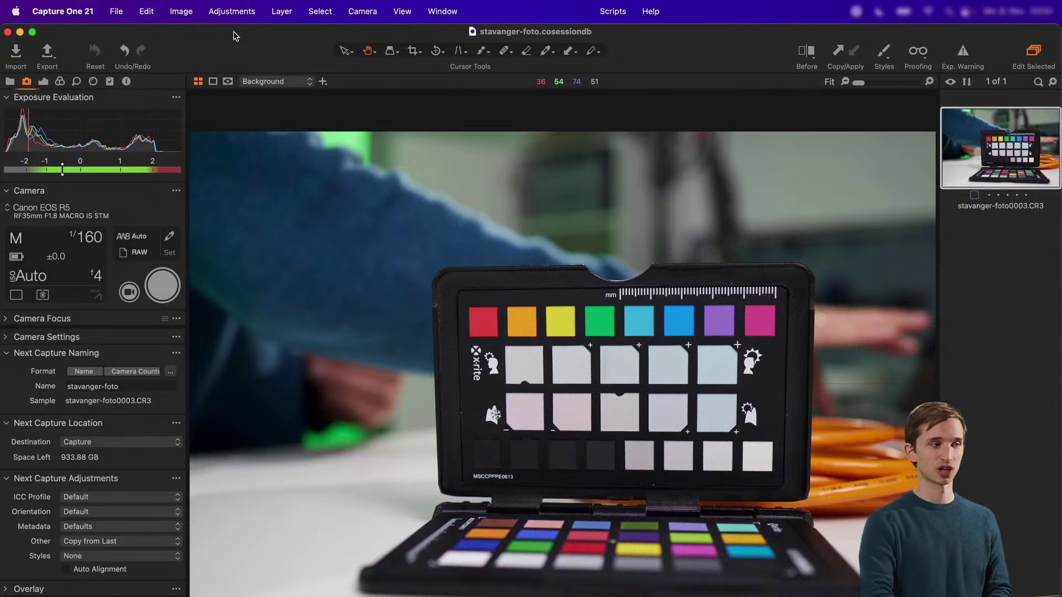
right_click(313, 52)
left_click(318, 85)
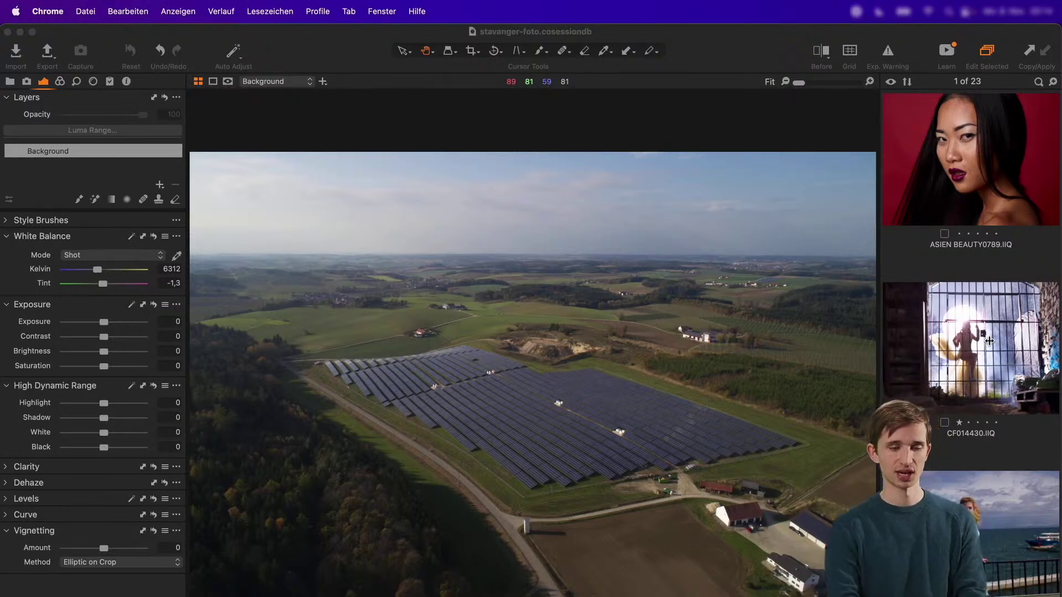
Set the solar park photo's contrast to 11 and its brightness to -6
left_click(103, 402)
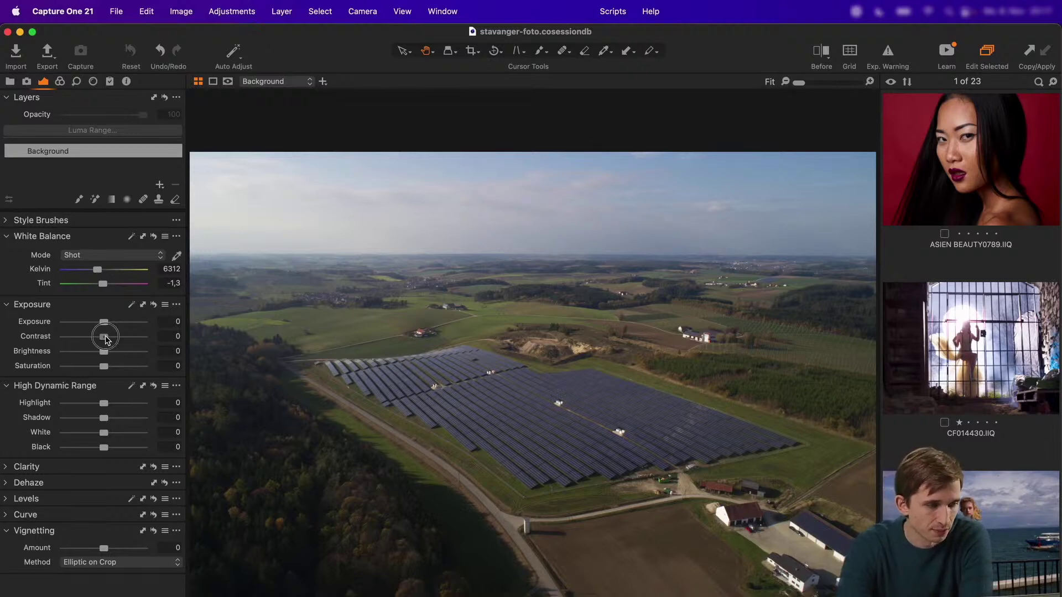
left_click_drag(107, 338, 102, 357)
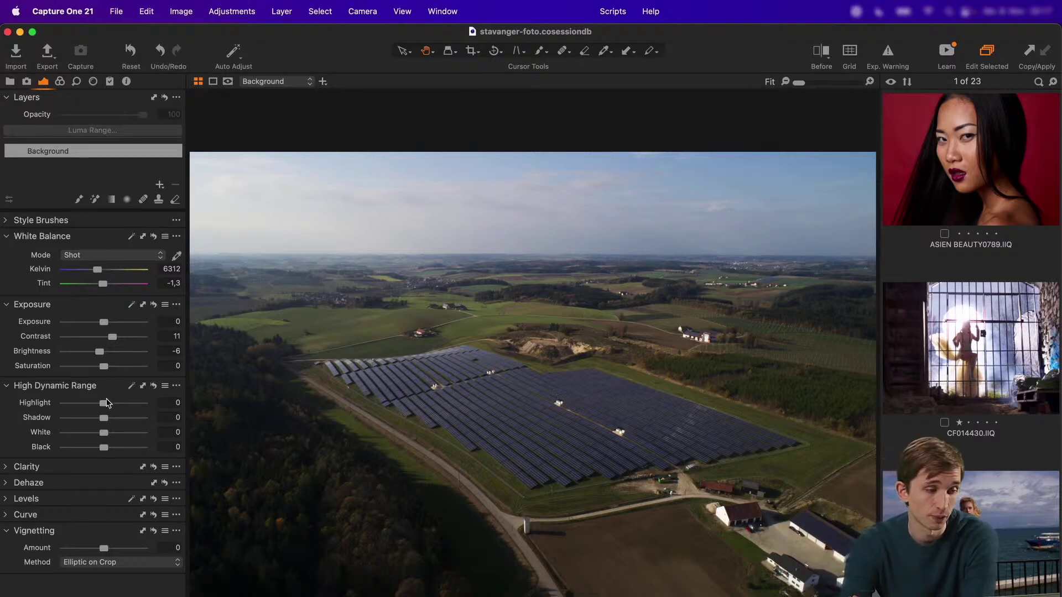
Recover the sky and lift the dark forest by setting Highlight to -100 and Shadow to 28
left_click_drag(104, 403, 75, 412)
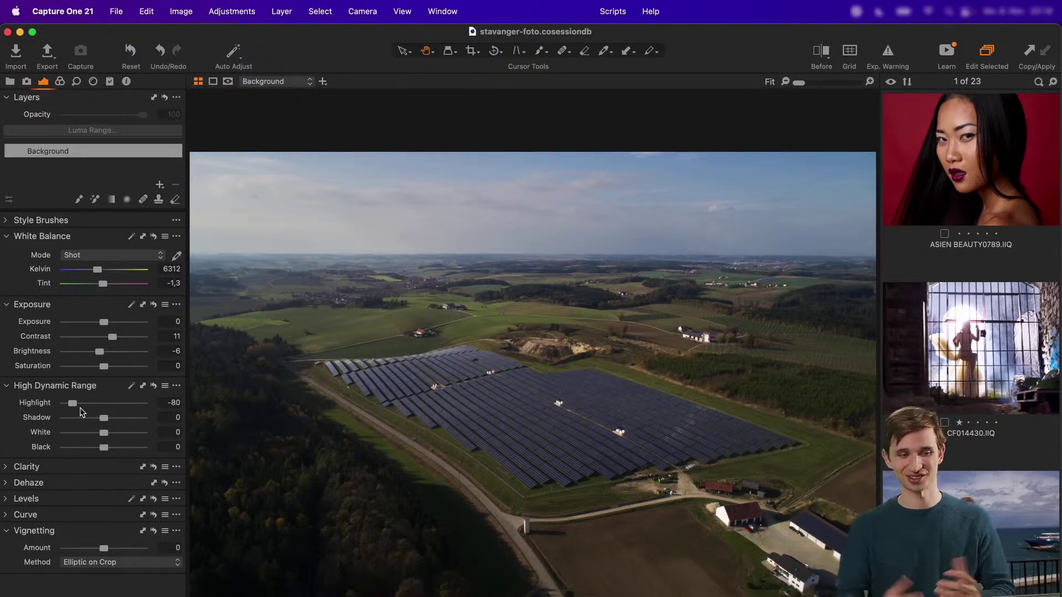
left_click_drag(80, 408, 112, 421)
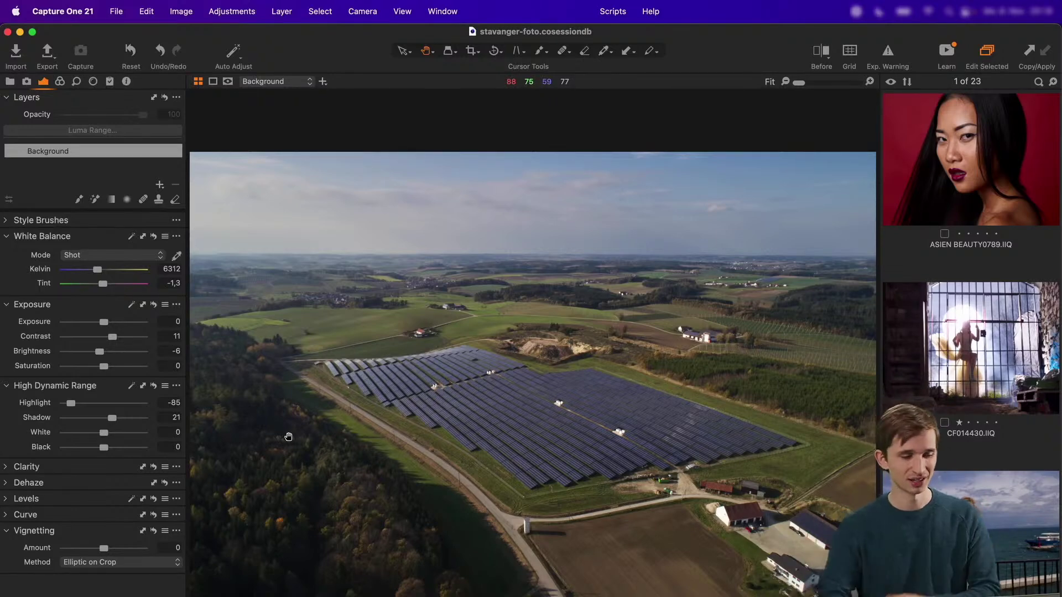
left_click_drag(112, 417, 119, 419)
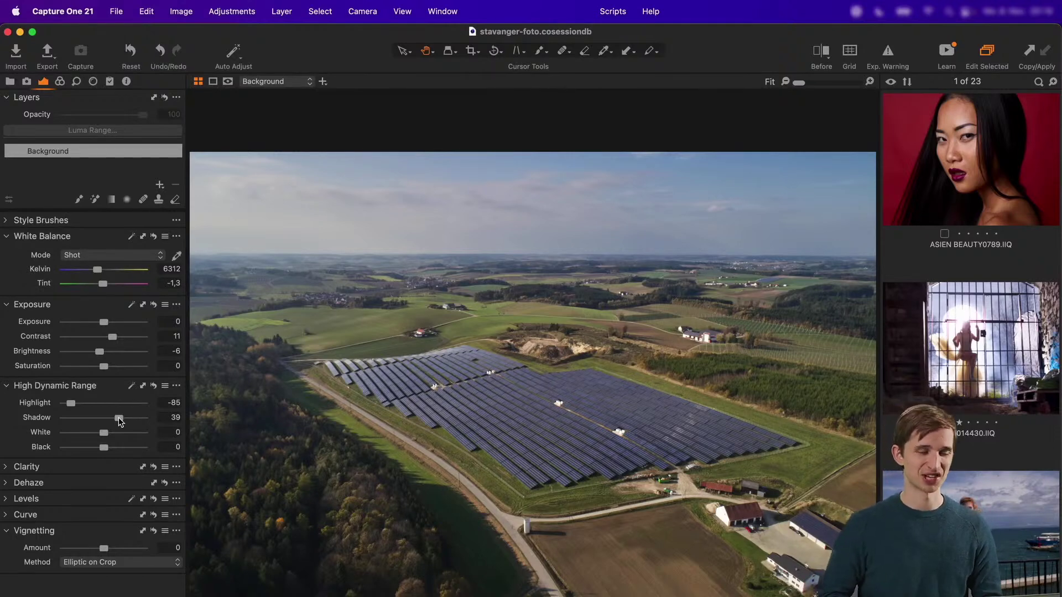
left_click_drag(119, 420, 54, 397)
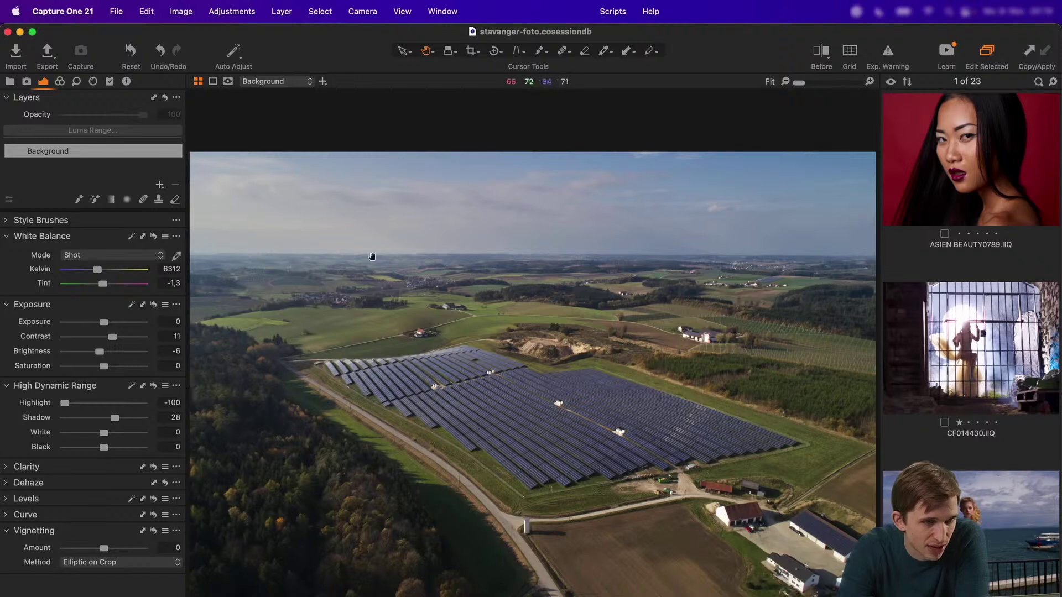
Set White to 39 and Black to -30 in High Dynamic Range, and raise the contrast to 13
mouse_move(107, 435)
left_mouse_down()
mouse_move(123, 437)
mouse_move(98, 437)
mouse_move(123, 437)
left_mouse_up()
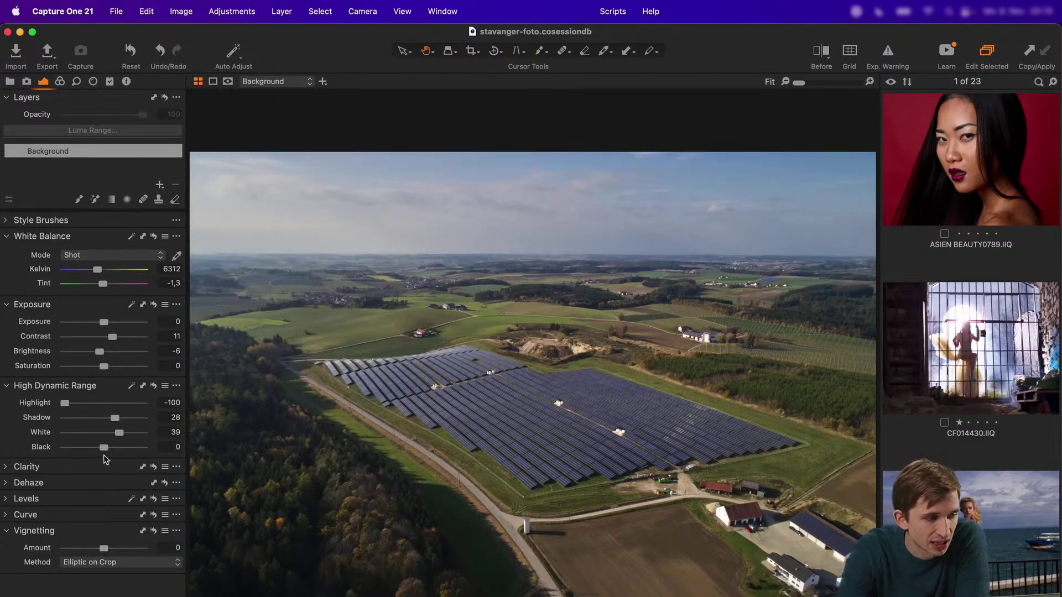
left_click(105, 453)
left_click_drag(105, 453, 93, 449)
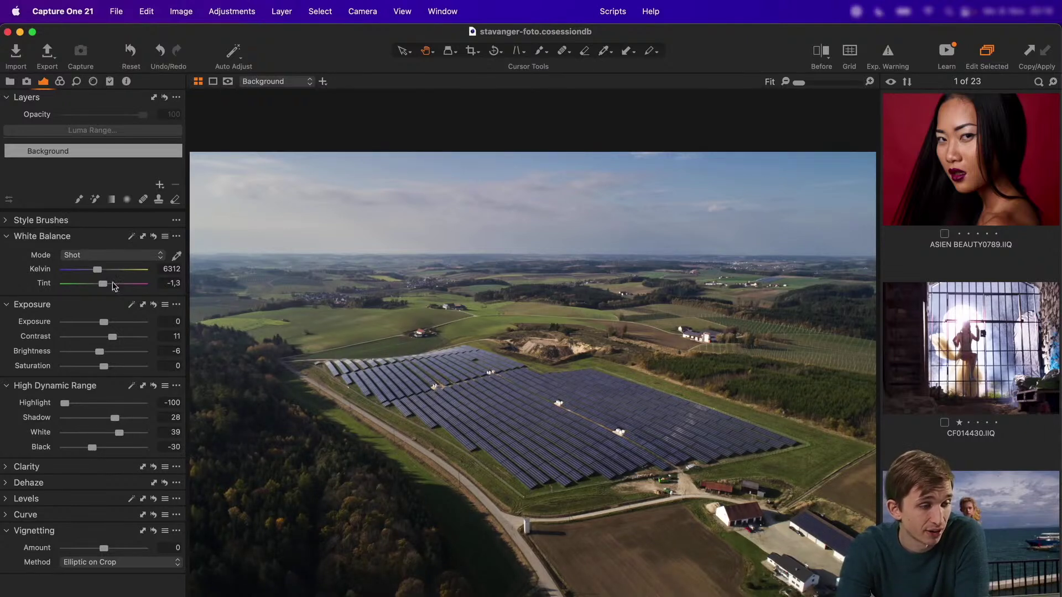
left_click_drag(112, 336, 114, 338)
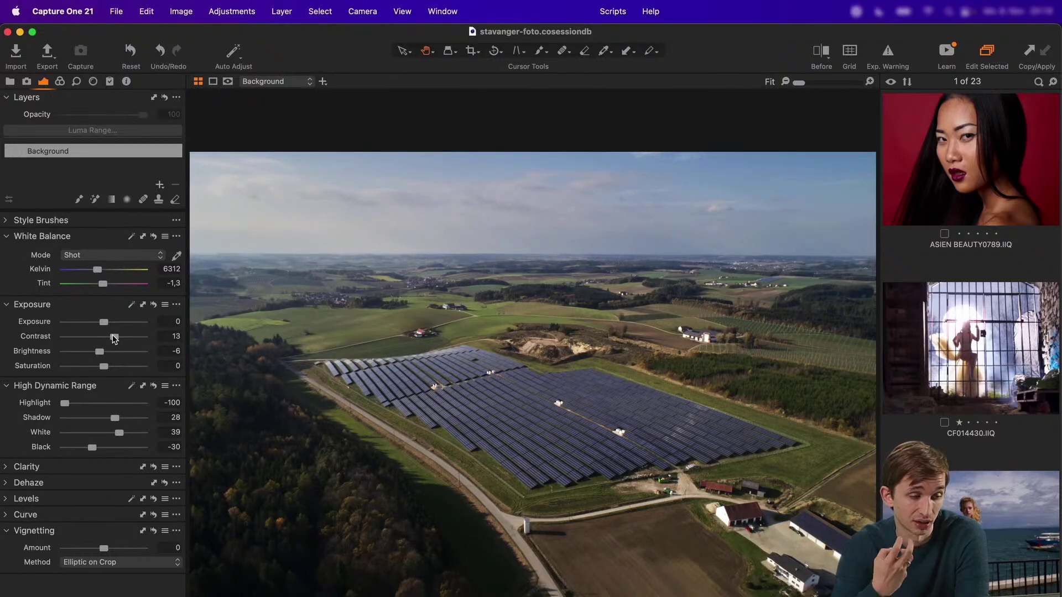
Expand the Clarity tool and set the clarity amount to 49 with the Natural method
left_click(65, 469)
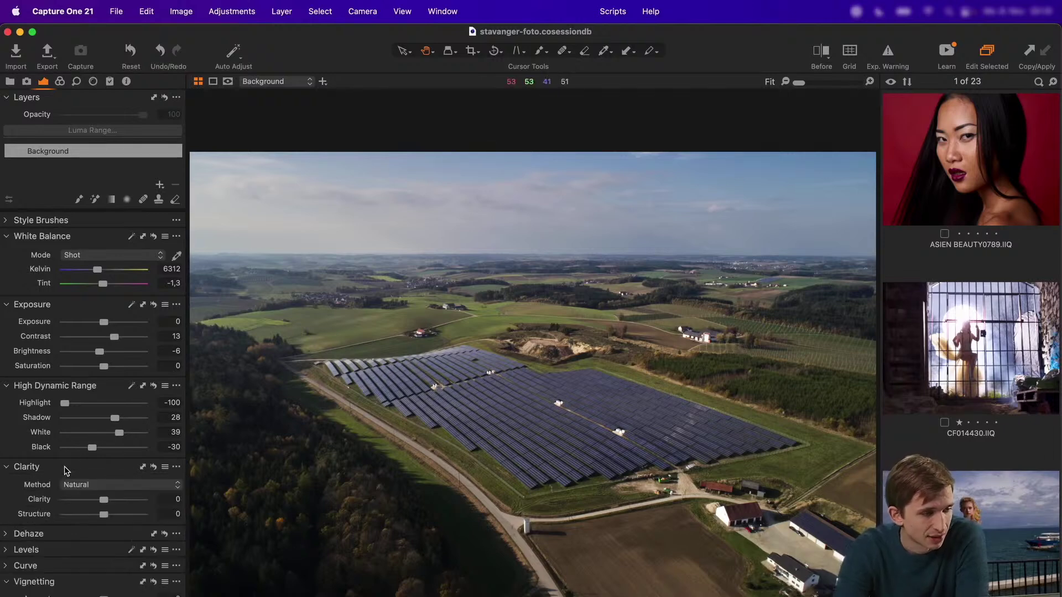
left_click(121, 500)
mouse_move(122, 501)
left_mouse_down()
mouse_move(105, 506)
mouse_move(123, 505)
left_mouse_up()
Compare the Natural, Punch and Neutral clarity methods on the photo and choose Punch
left_click(121, 485)
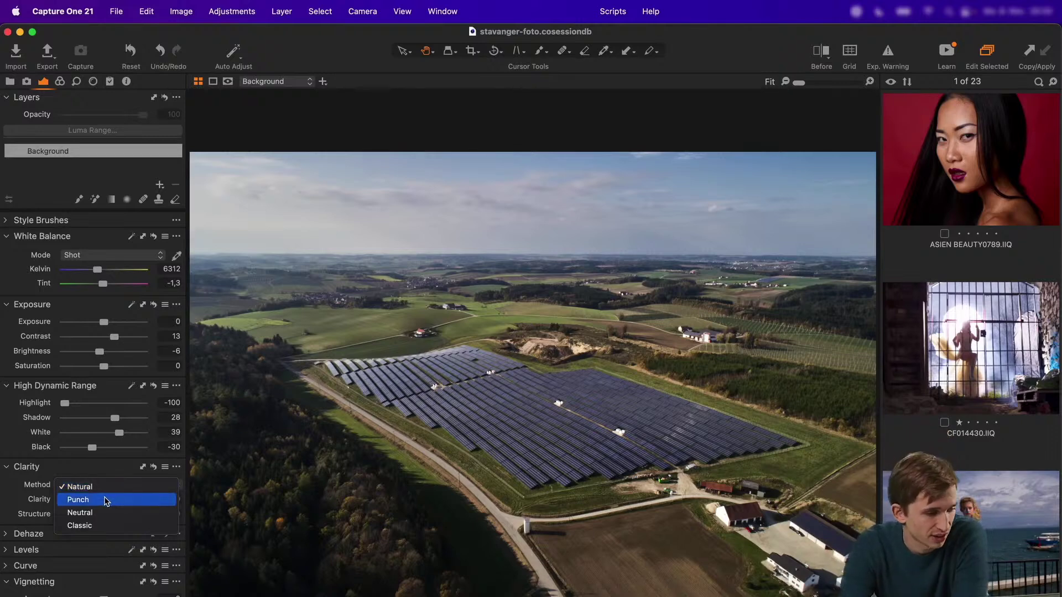
left_click(107, 500)
left_click(116, 485)
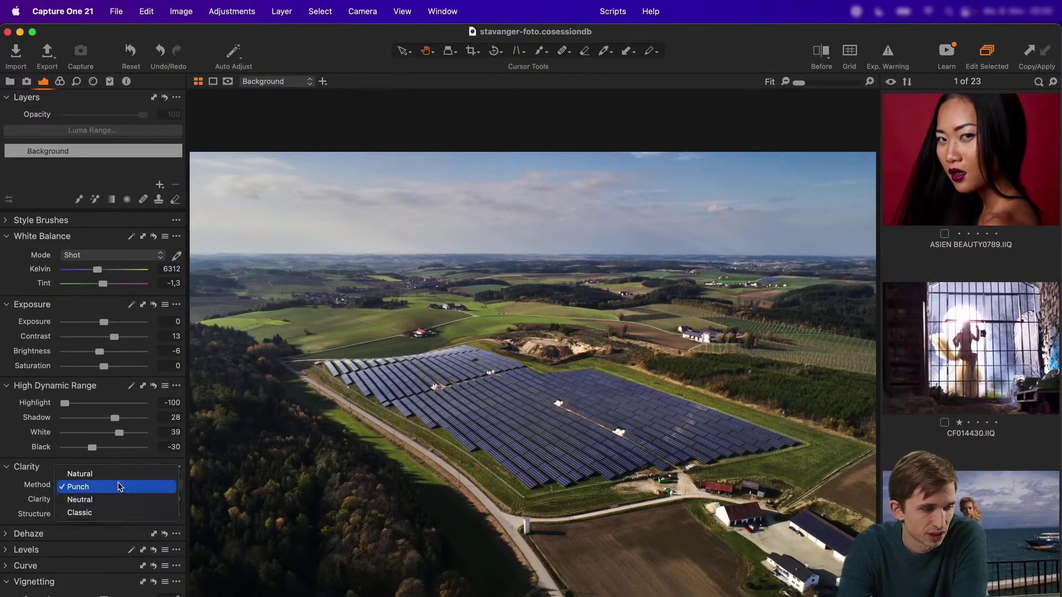
left_click(110, 474)
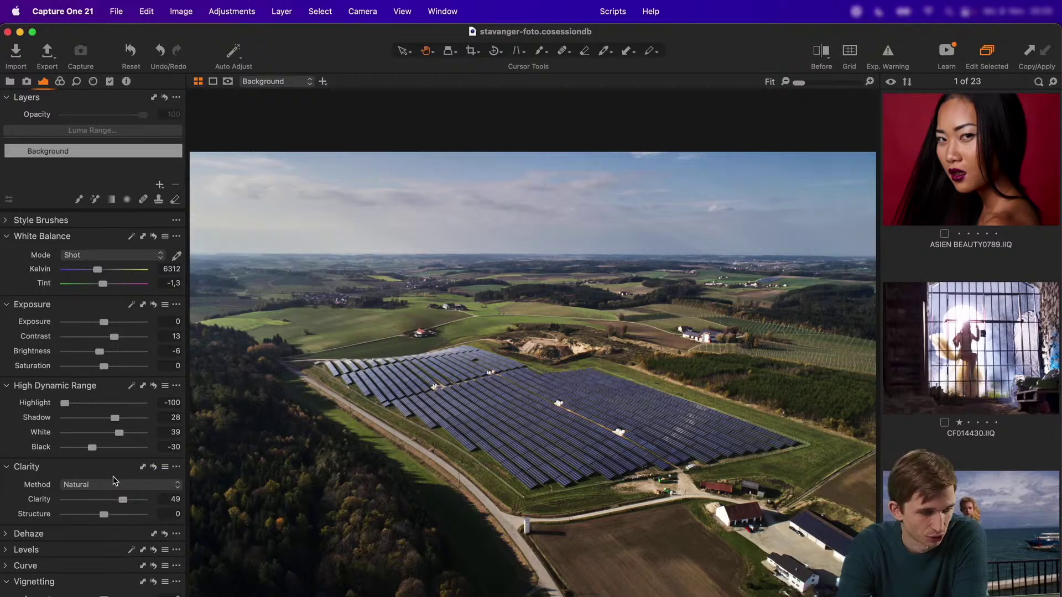
left_click(111, 487)
left_click(111, 500)
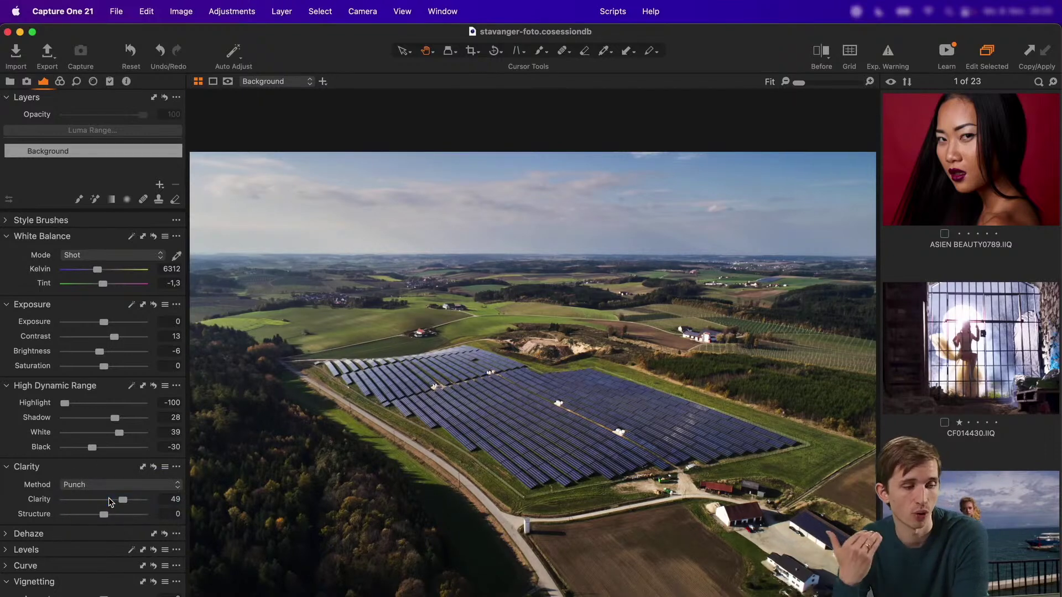
left_click(109, 485)
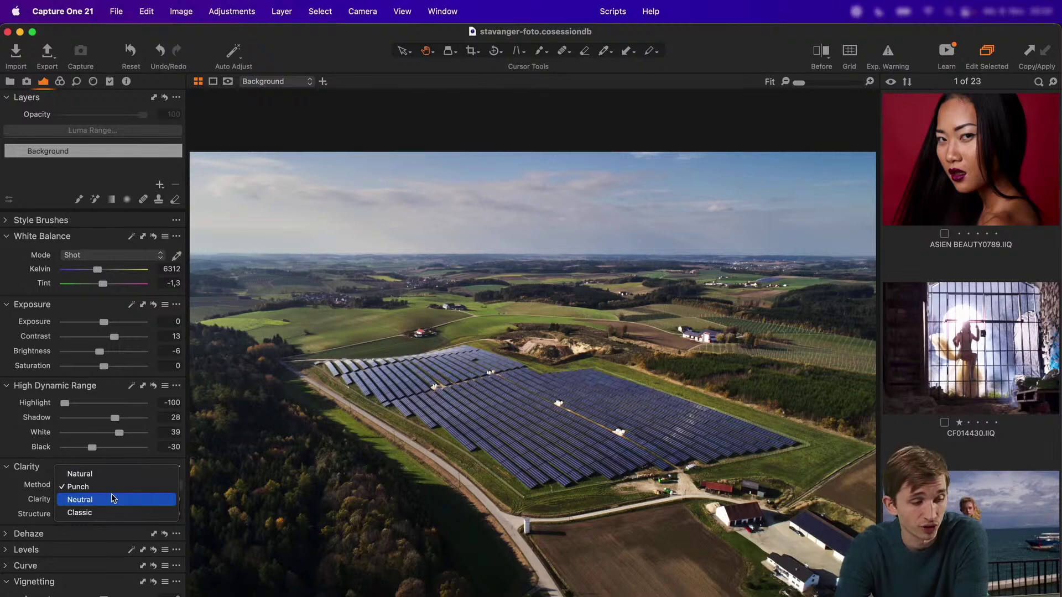
left_click(112, 498)
left_click(111, 486)
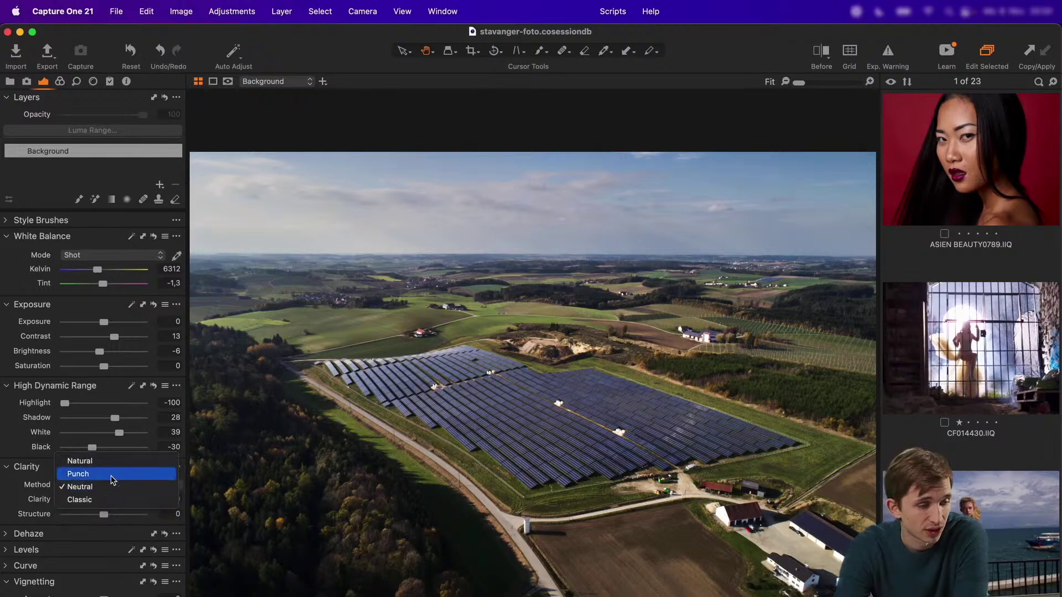
left_click(112, 475)
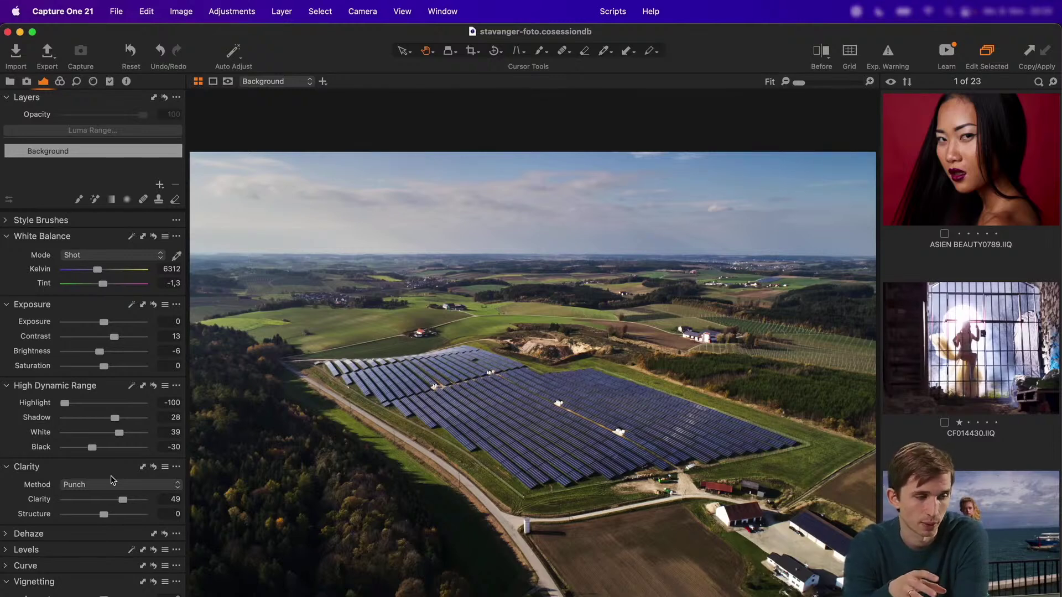
Raise the clarity amount to 61 and set the Dehaze amount to 54
left_click_drag(123, 500, 128, 500)
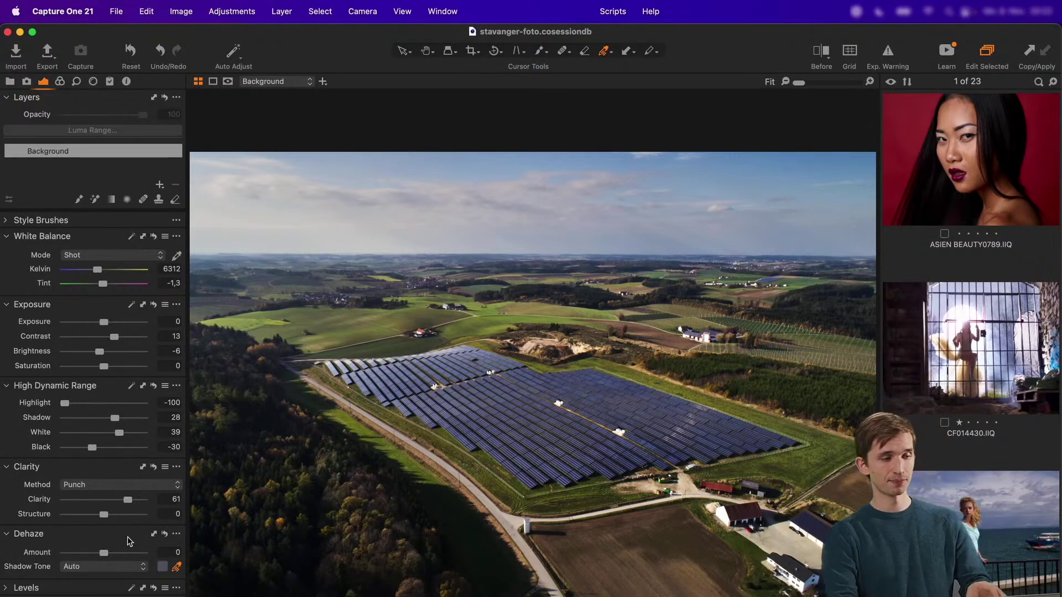
left_click_drag(114, 552, 125, 556)
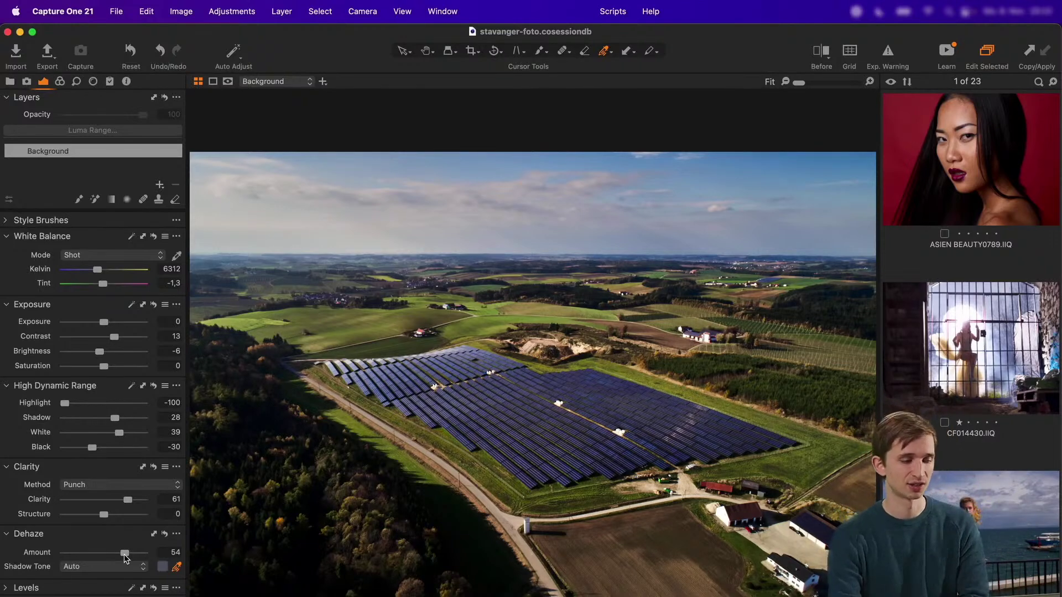
Sample the Dehaze shadow tone from the dark woods in the distant hills at 100% zoom, and return to the Pan tool
left_click(178, 566)
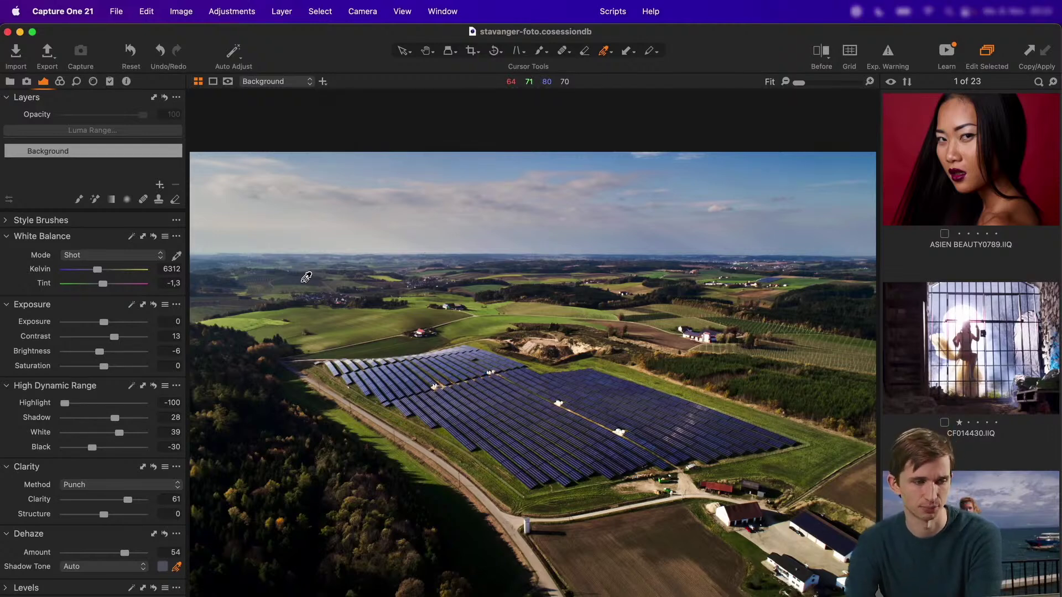
left_click(304, 278)
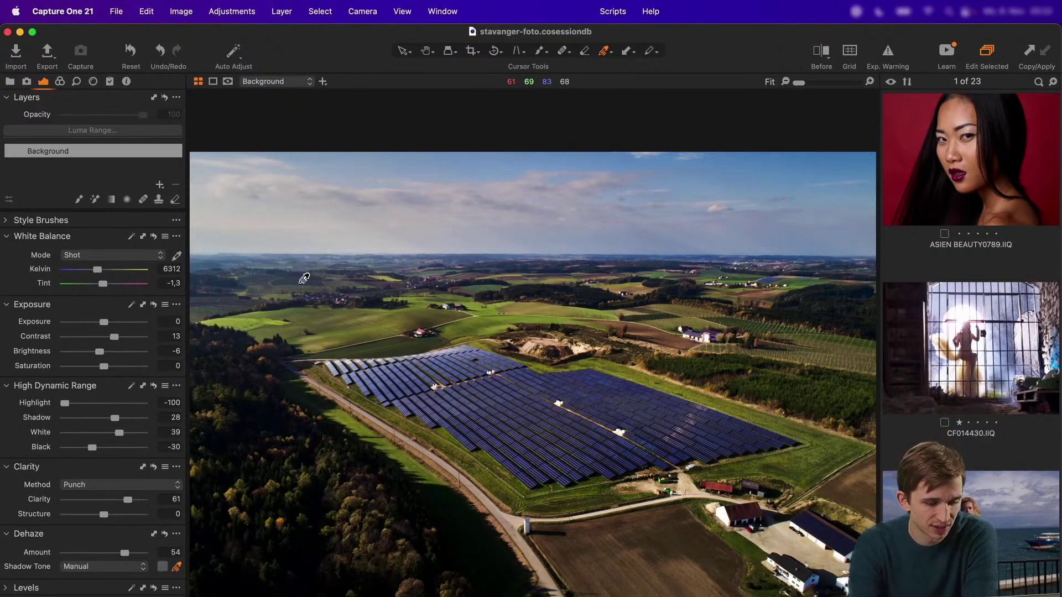
key("super+z")
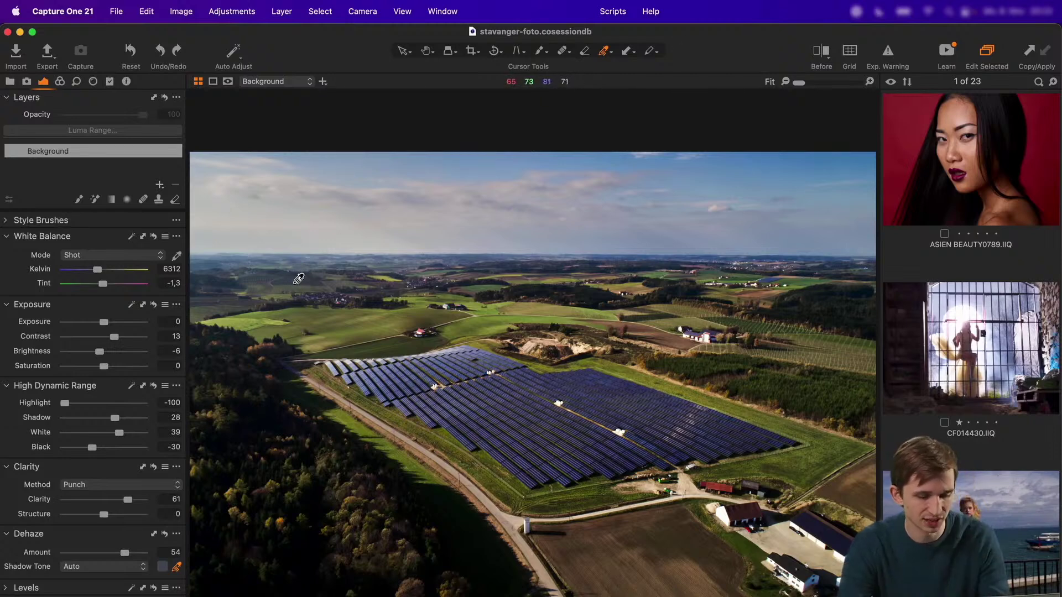
key("super+alt+0")
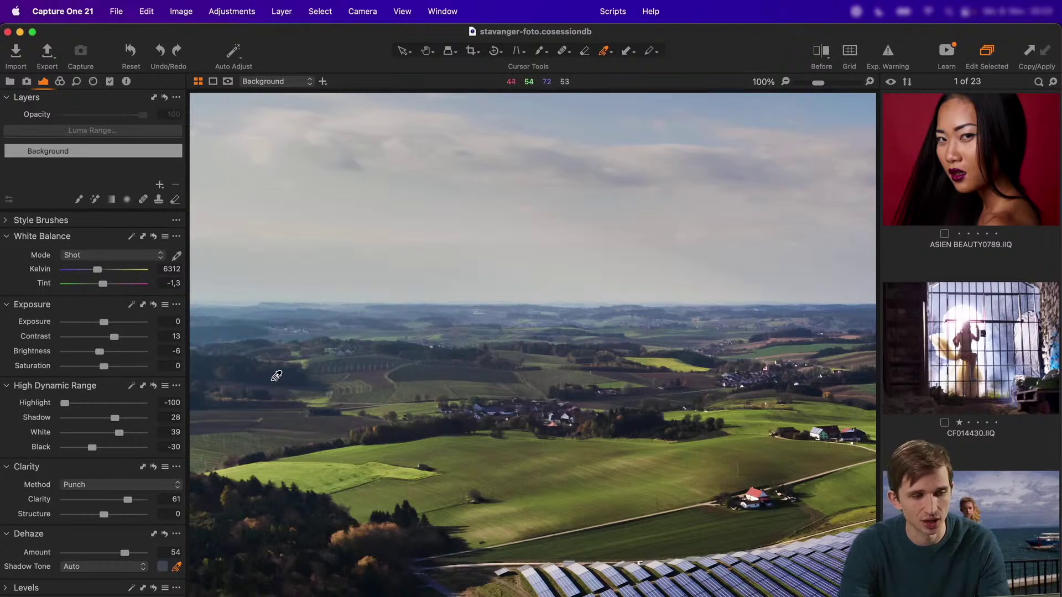
left_click(290, 379)
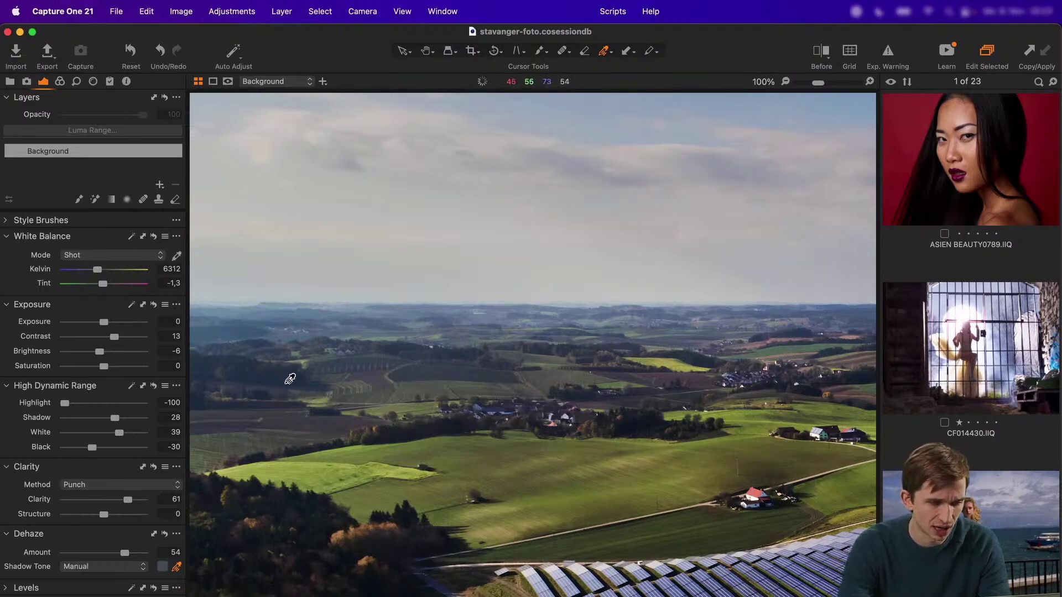
key("super+z")
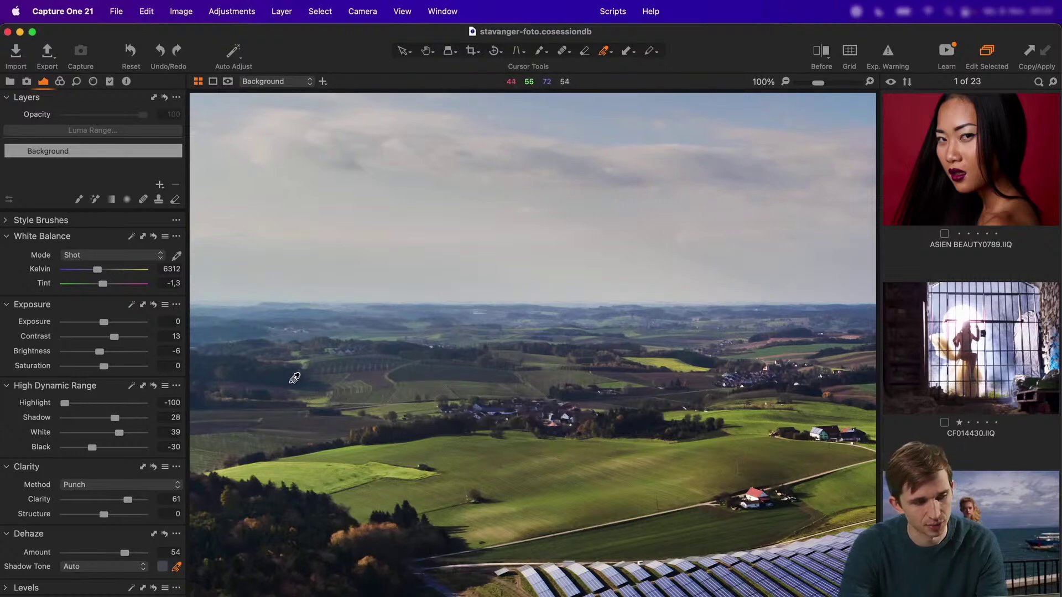
left_click(289, 379)
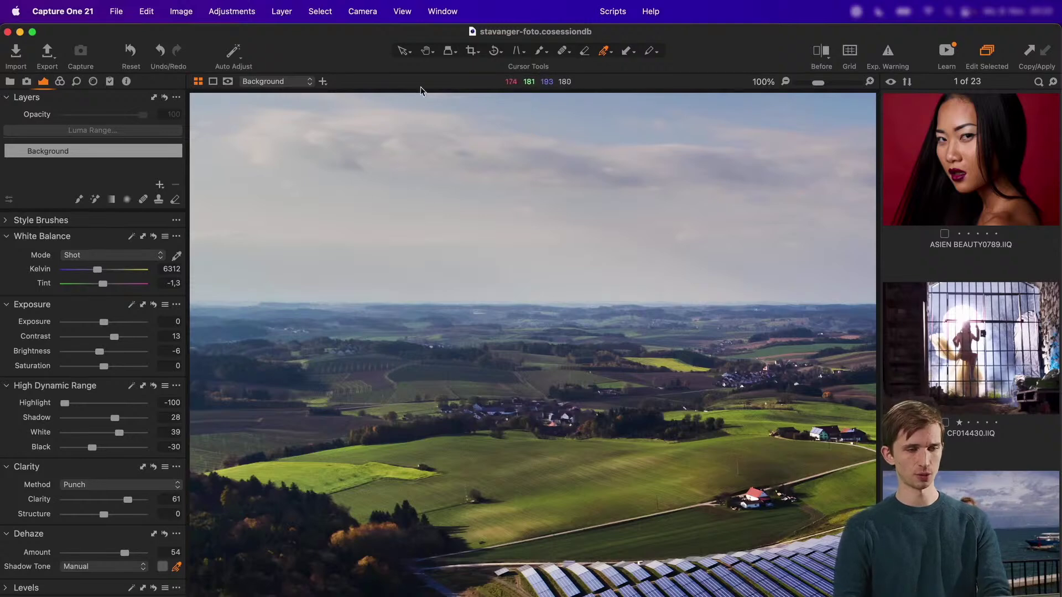
left_click(426, 53)
left_click(417, 123)
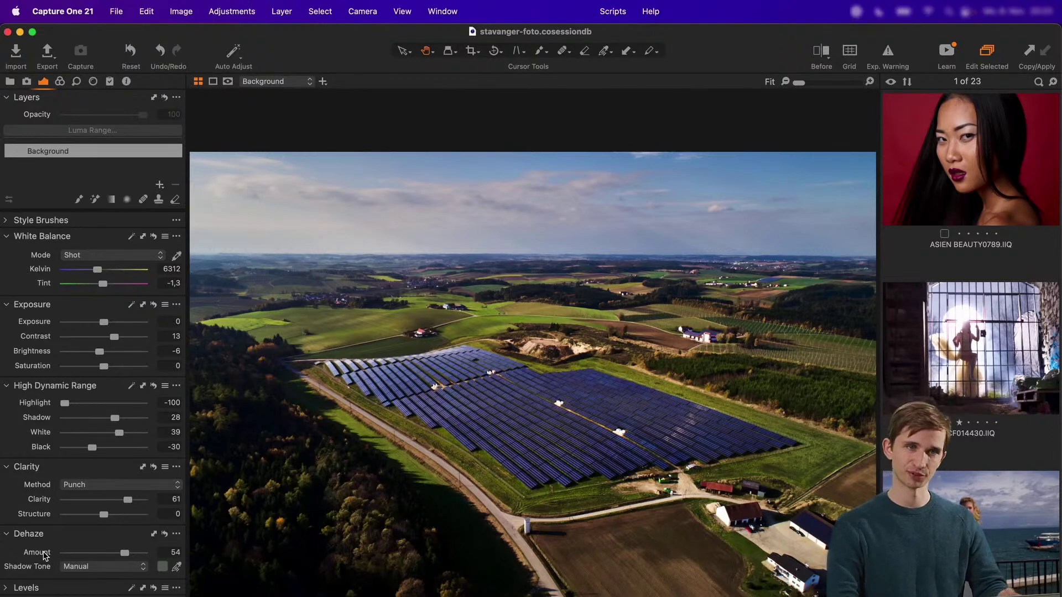
Compare the photo with the Dehaze amount at 54 and temporarily reset to 0
double_click(44, 554)
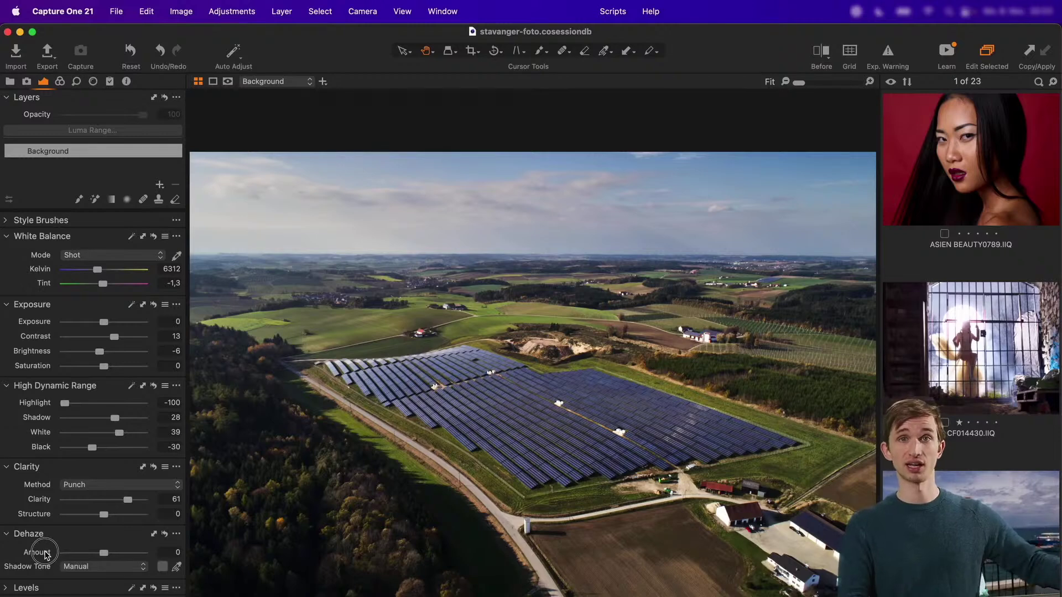
double_click(43, 553)
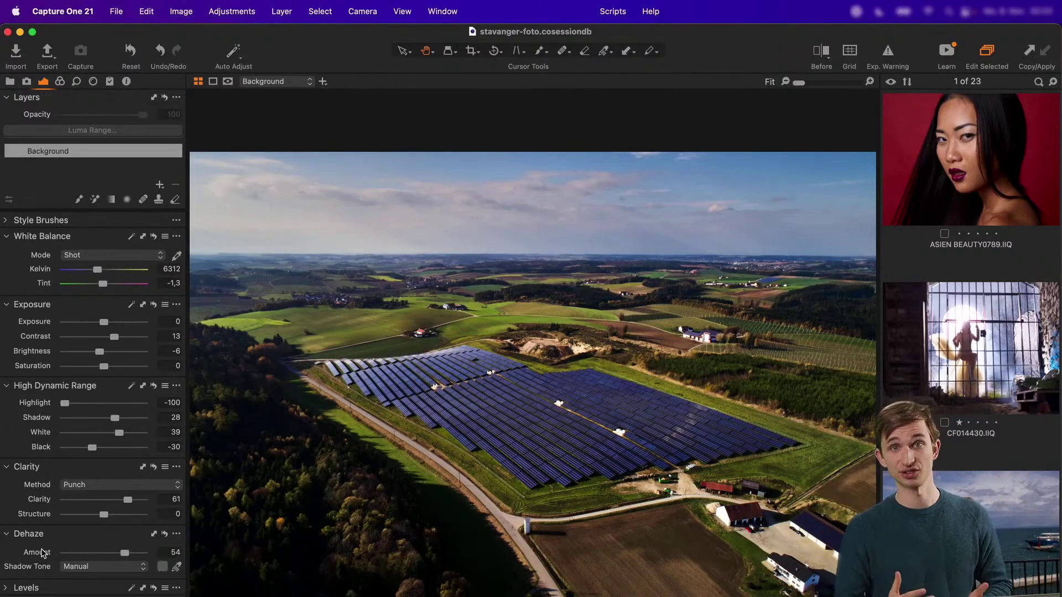
double_click(43, 554)
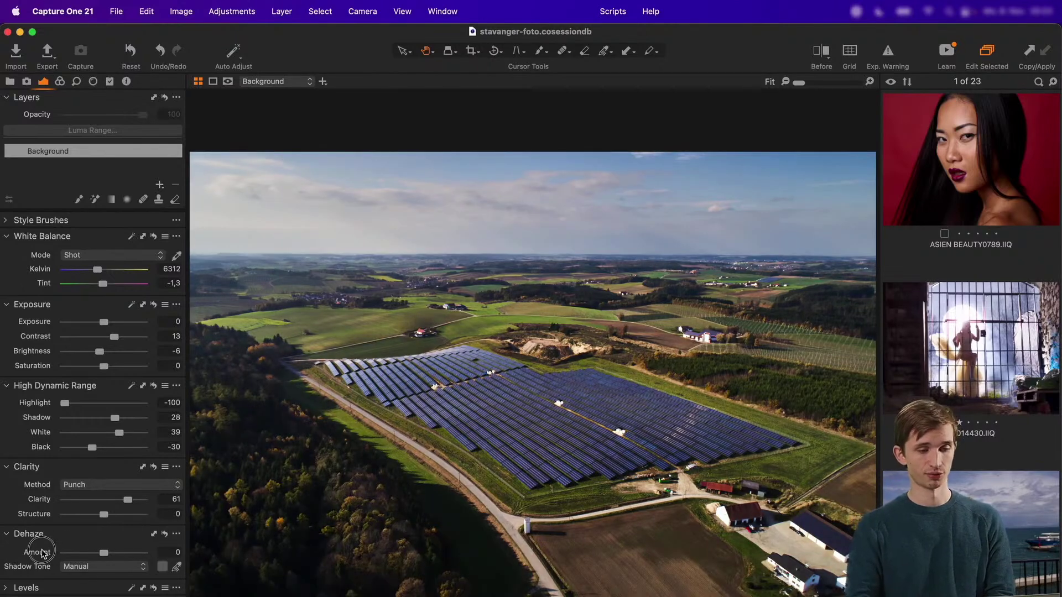
double_click(44, 553)
double_click(43, 553)
double_click(43, 553)
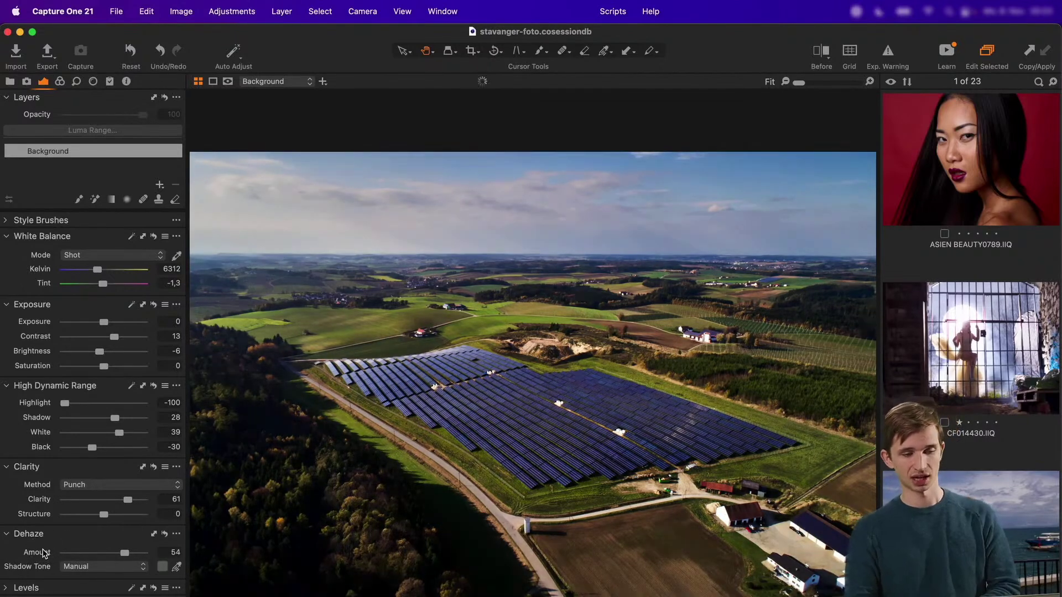
Lower the Dehaze amount to 30, compare the photo with and without it, and reset the amount to 0
left_click(126, 553)
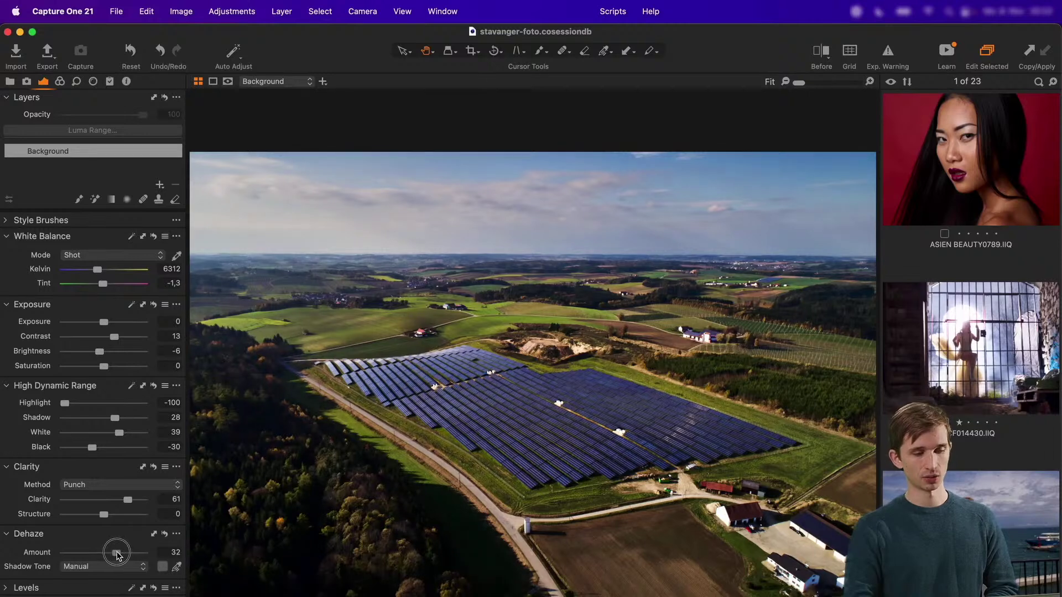
double_click(38, 553)
double_click(37, 553)
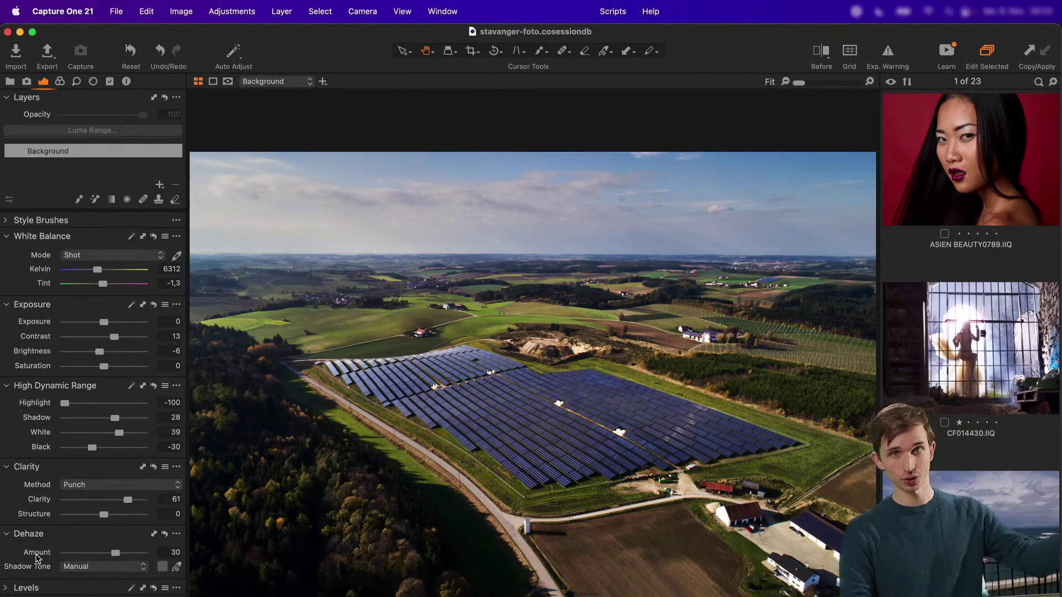
double_click(37, 554)
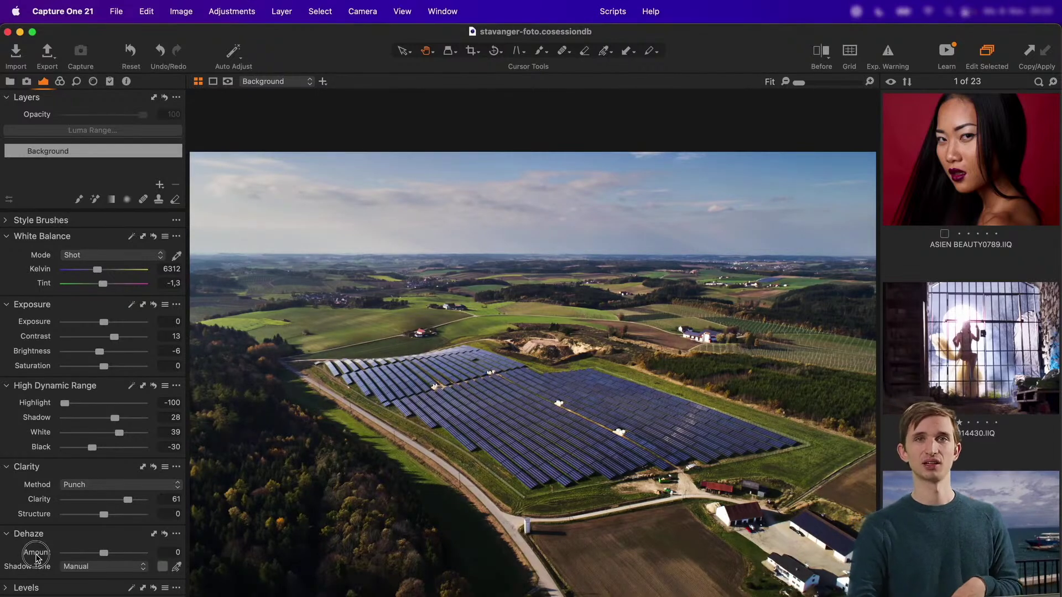
double_click(35, 554)
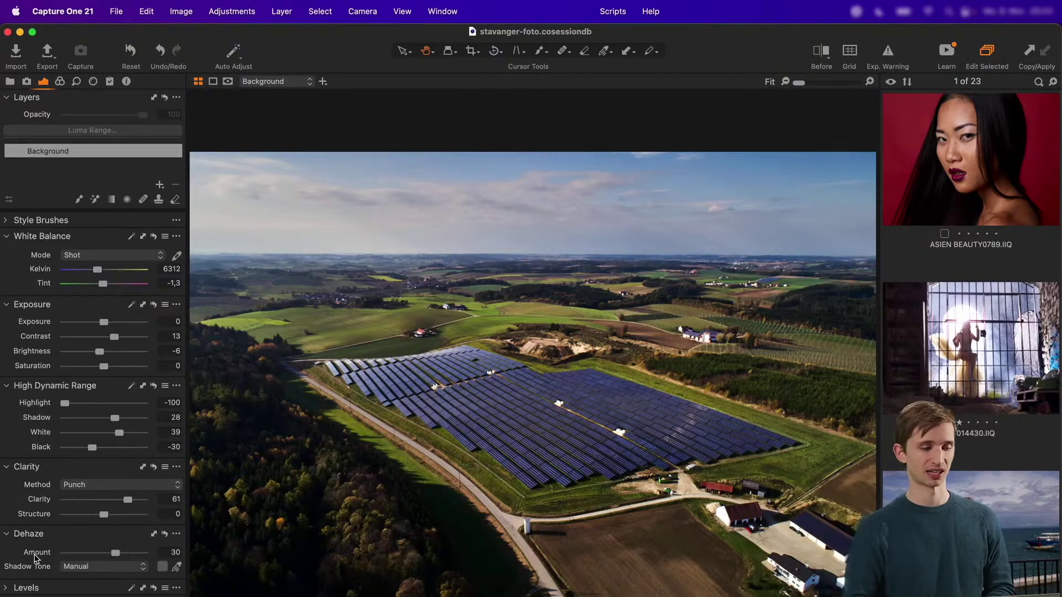
left_click(35, 556)
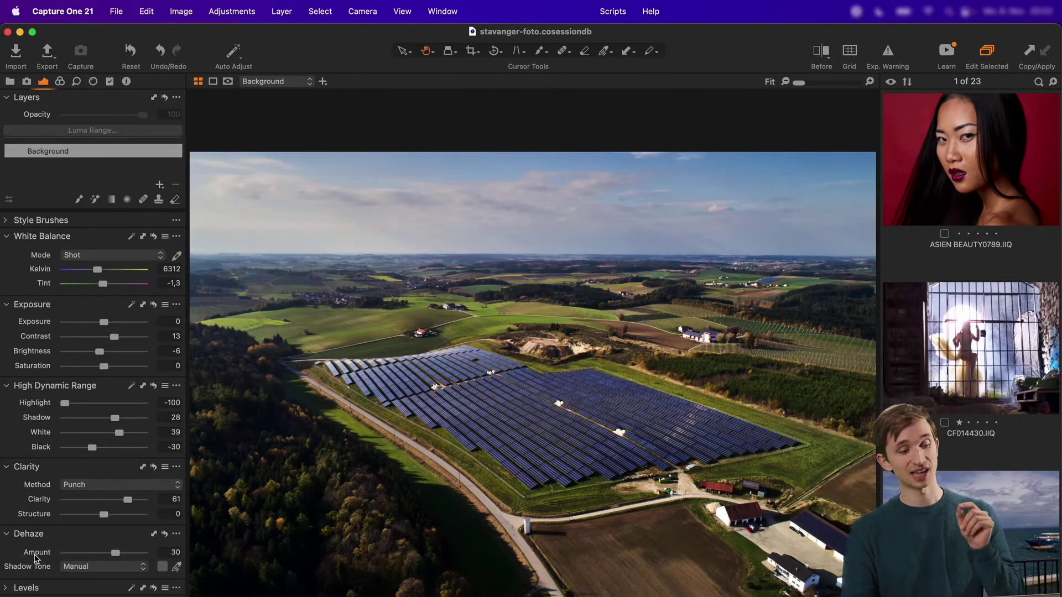
double_click(35, 554)
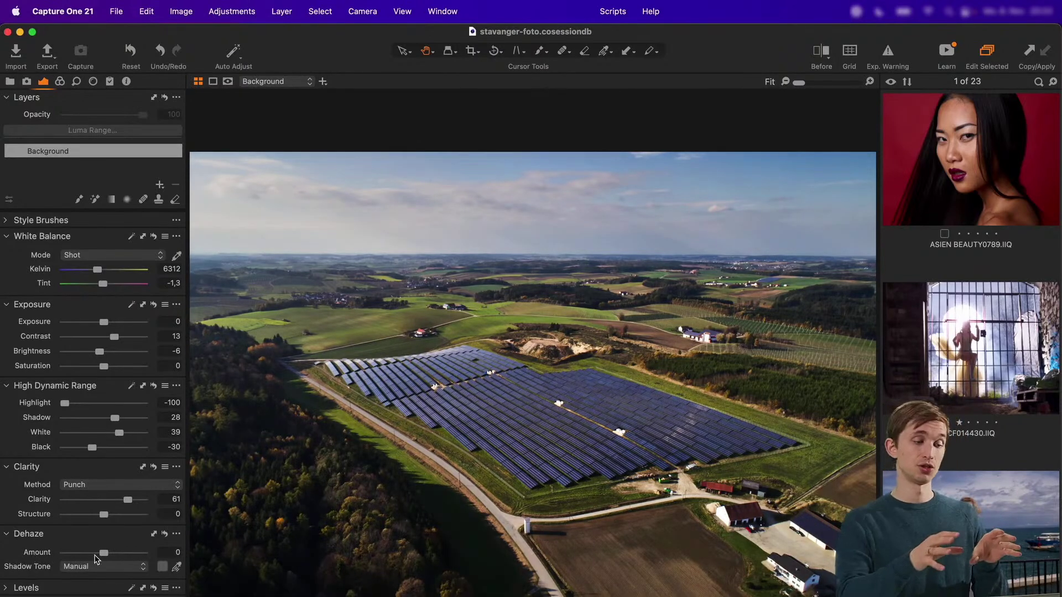
Try negative Dehaze amounts of -28 and -31 on the photo, and settle on an amount of 26
mouse_move(103, 553)
left_mouse_down()
mouse_move(111, 557)
mouse_move(93, 554)
left_mouse_up()
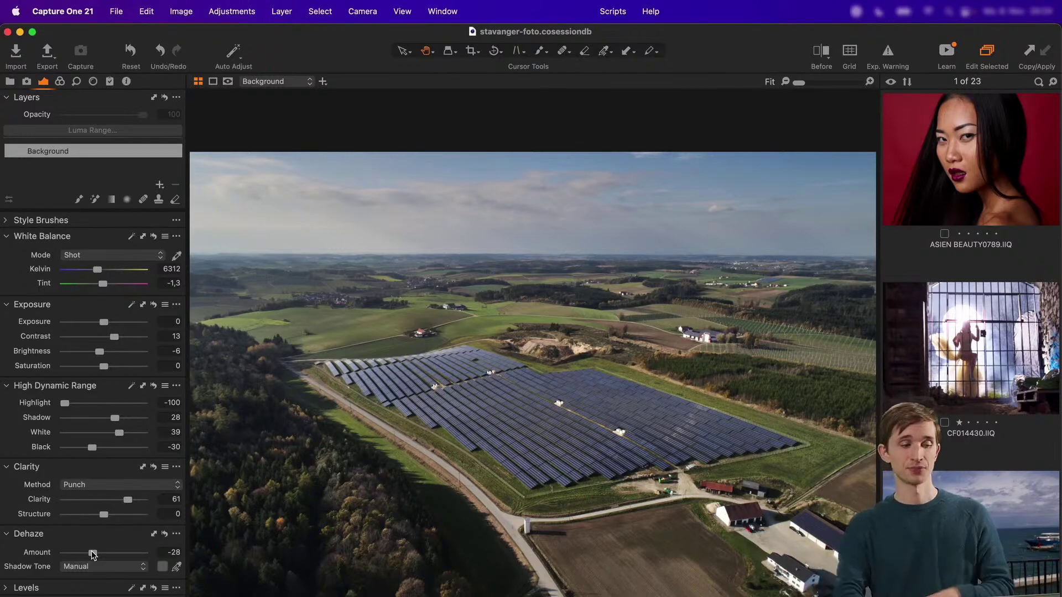
left_click_drag(93, 554, 95, 557)
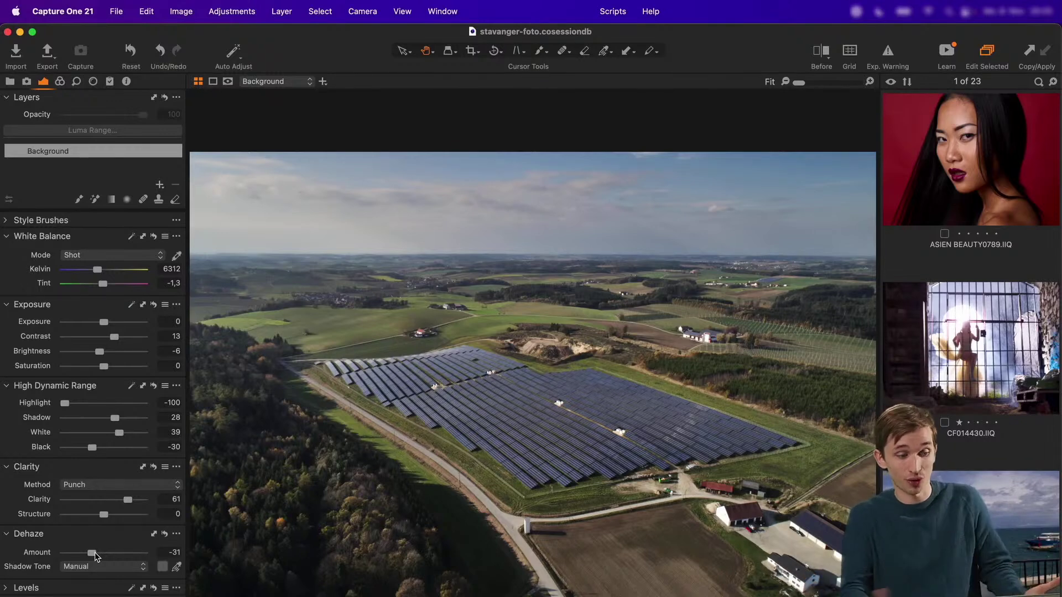
left_click_drag(95, 556, 116, 560)
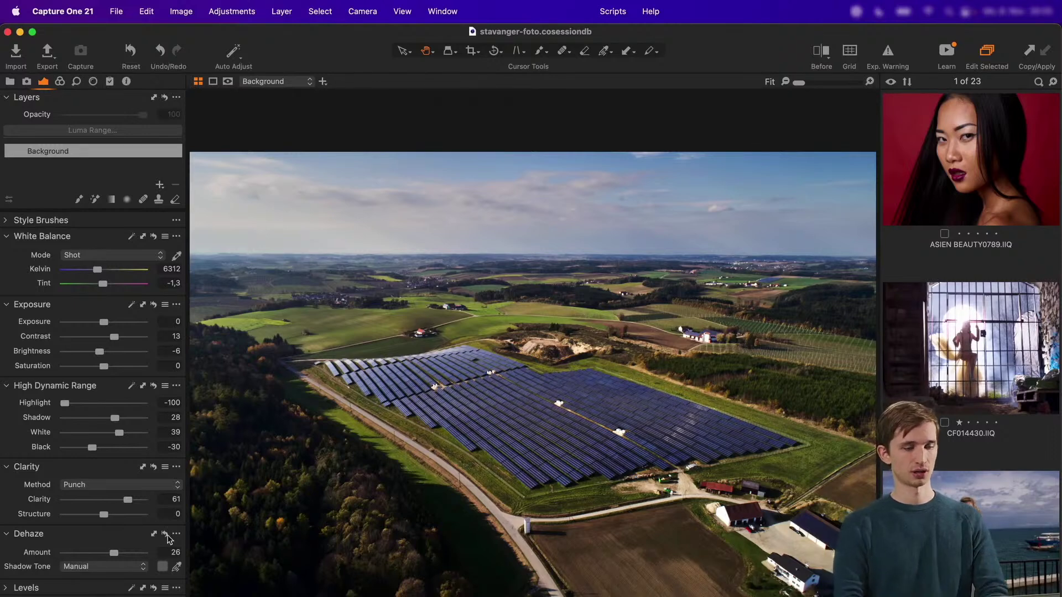
Raise the High Dynamic Range Shadow value to 59 and compare the photo before and after by sweeping the split-view divider across it
left_click_drag(114, 423, 126, 425)
key("y")
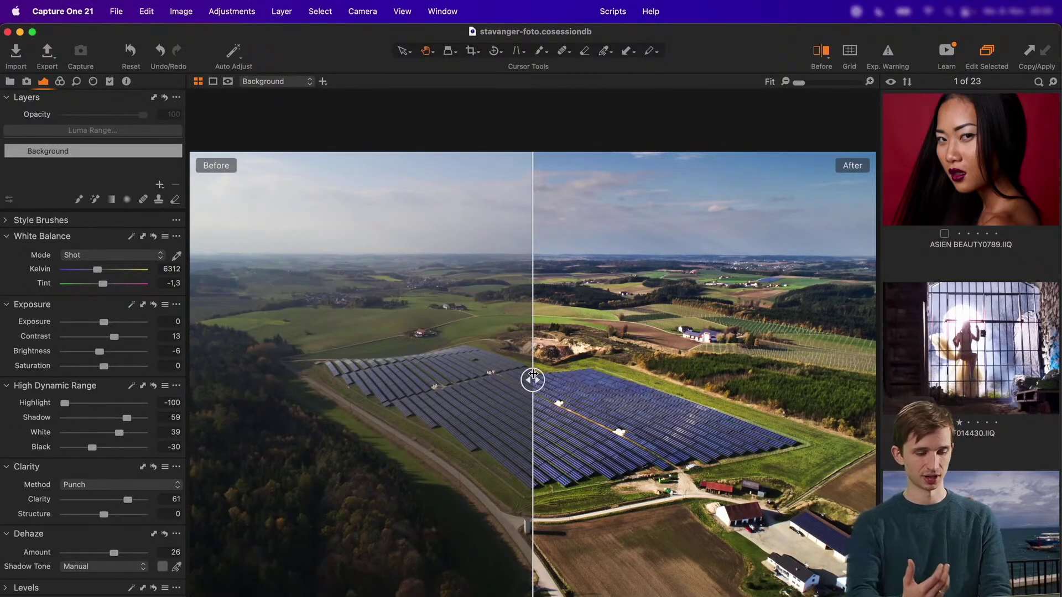
left_click_drag(532, 379, 313, 457)
left_click_drag(389, 454, 131, 418)
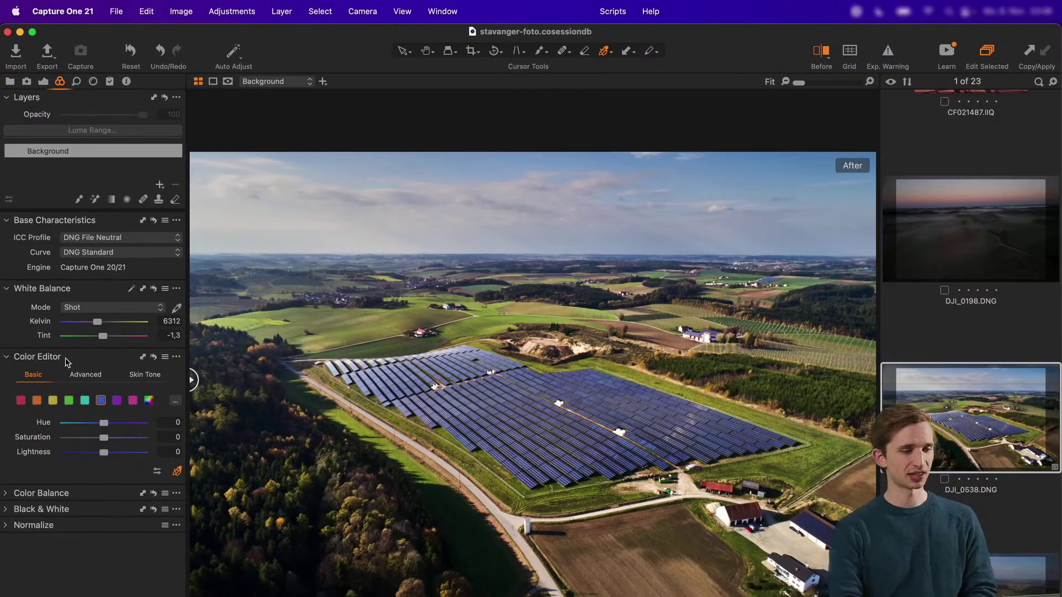
Move the Color Editor above Base Characteristics and set its green range to Hue 13.8, Saturation 33.4 and Lightness -3.3
left_click_drag(66, 362, 175, 227)
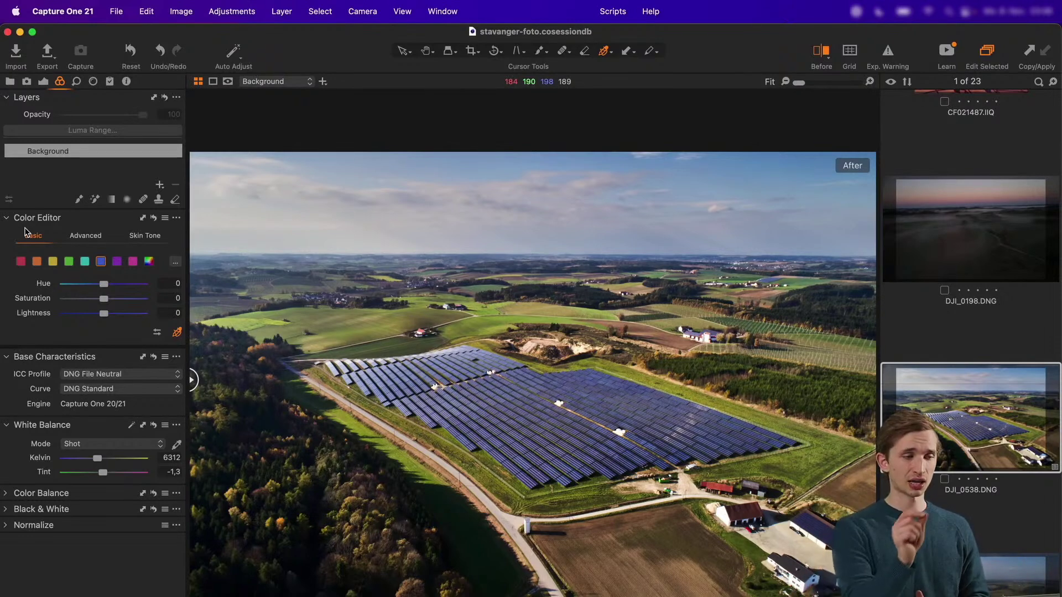
left_click(53, 261)
left_click(69, 261)
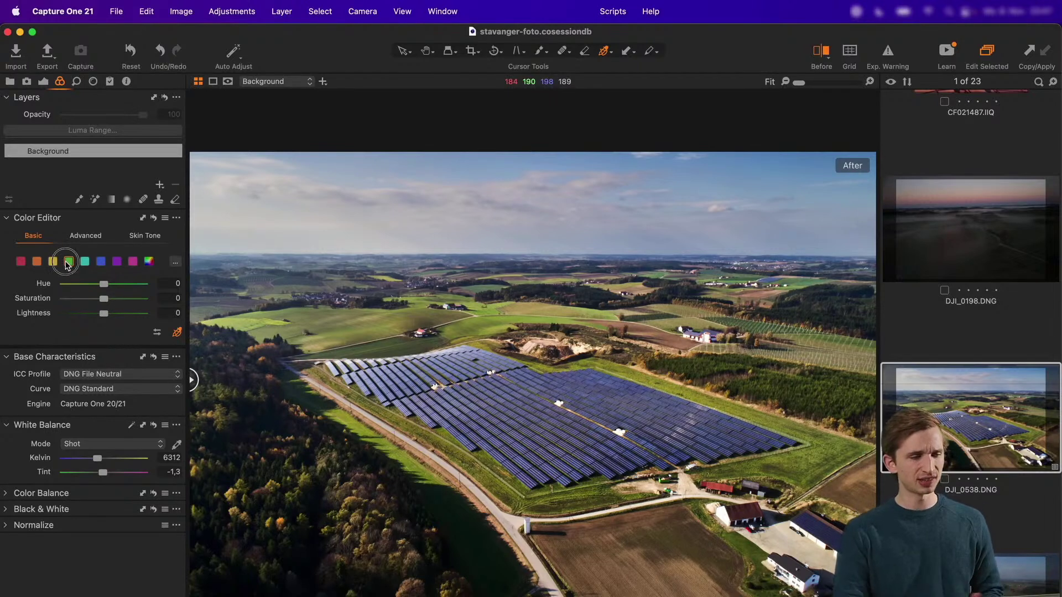
left_click_drag(104, 284, 126, 288)
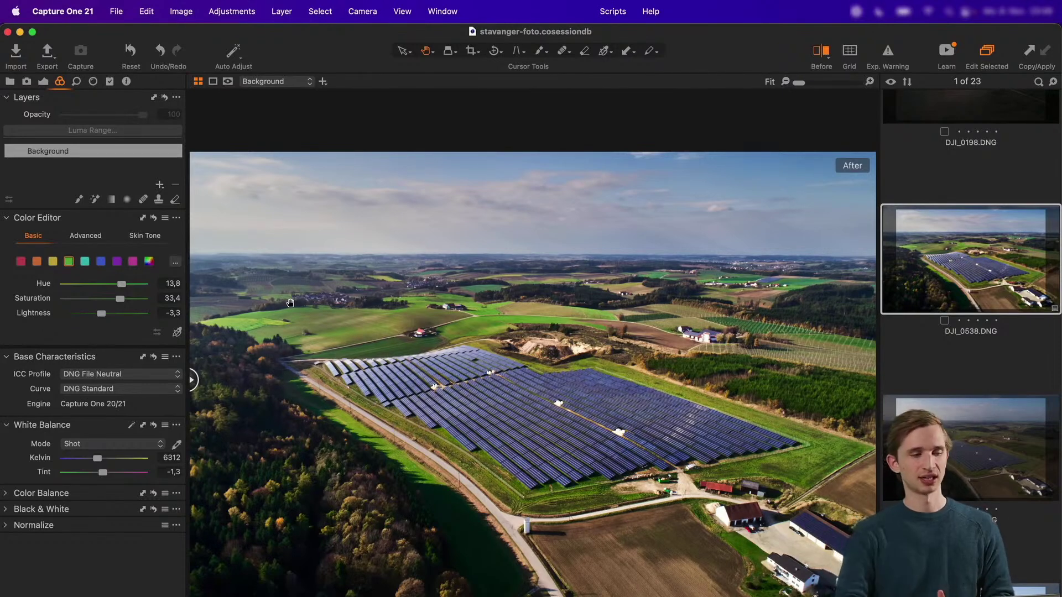
Switch the Color Editor to its Advanced mode and pick the light blue of the sky as a new color range
left_click(77, 242)
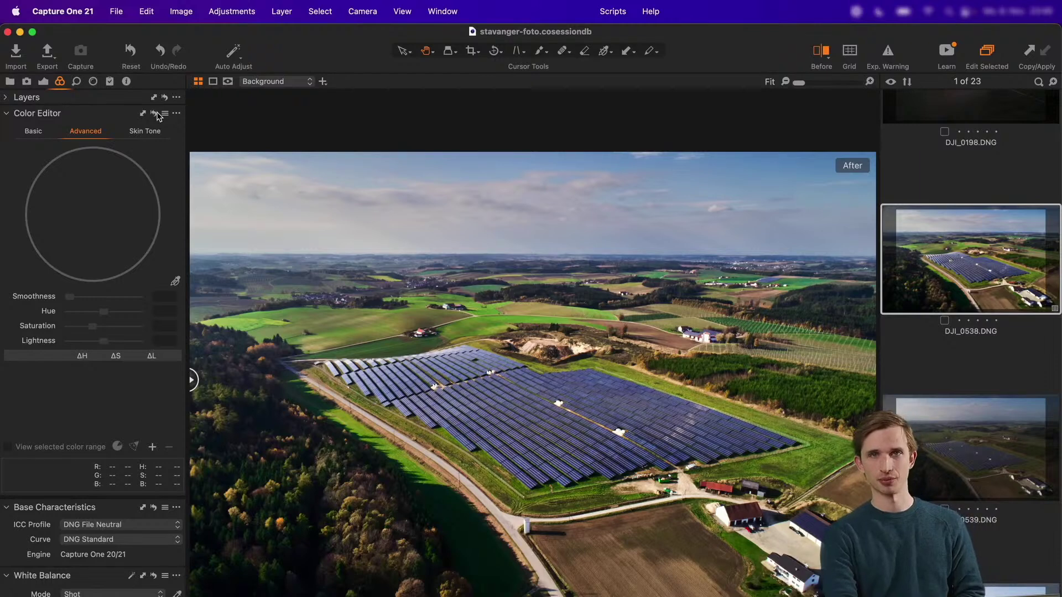
left_click(174, 282)
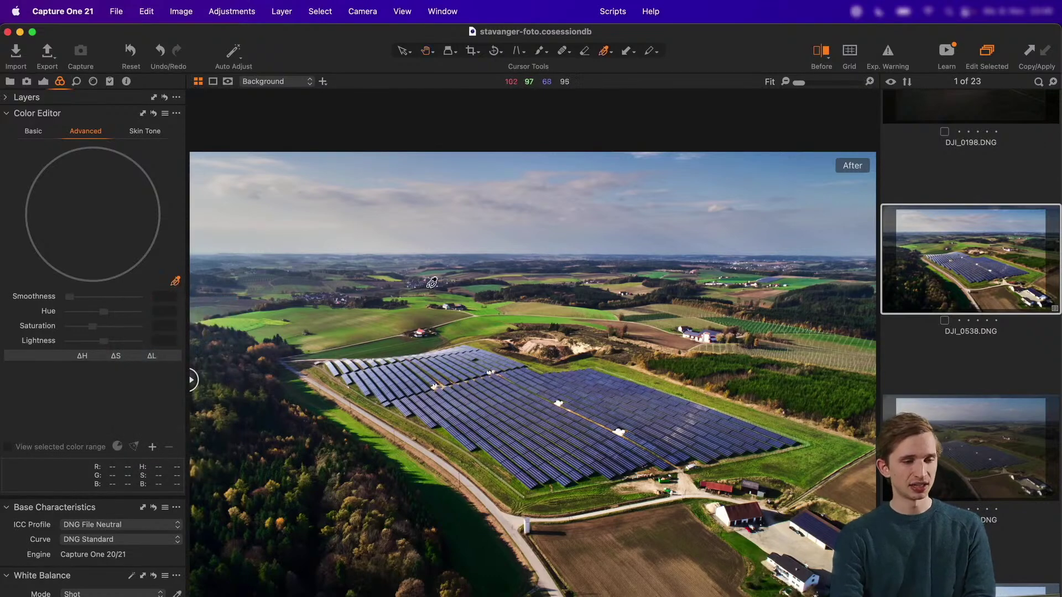
left_click(355, 170)
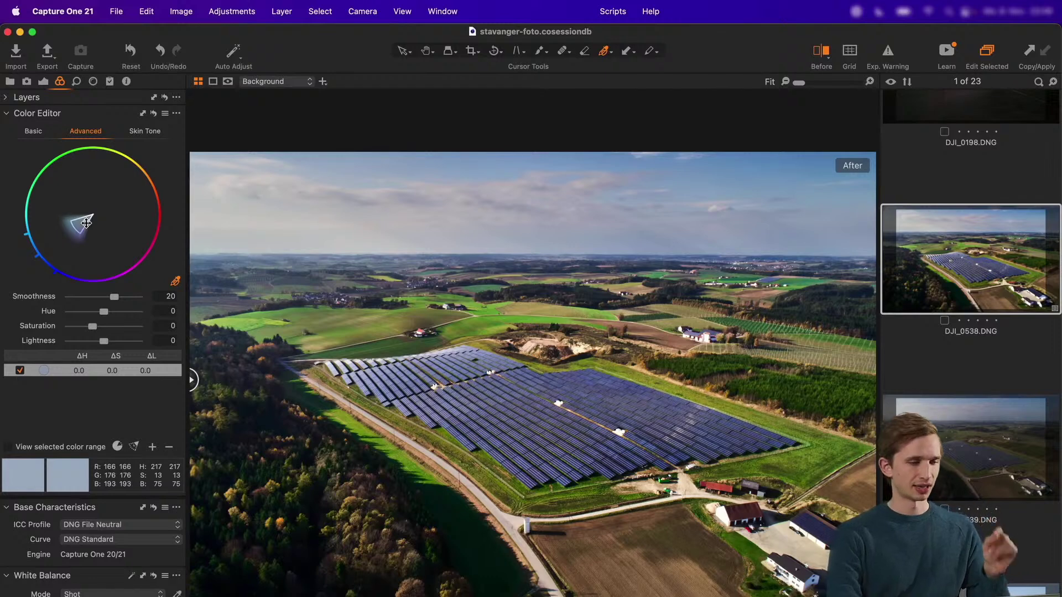
Turn on the view of the selected color range and reshape its hue and saturation limits on the color wheel
left_click(34, 447)
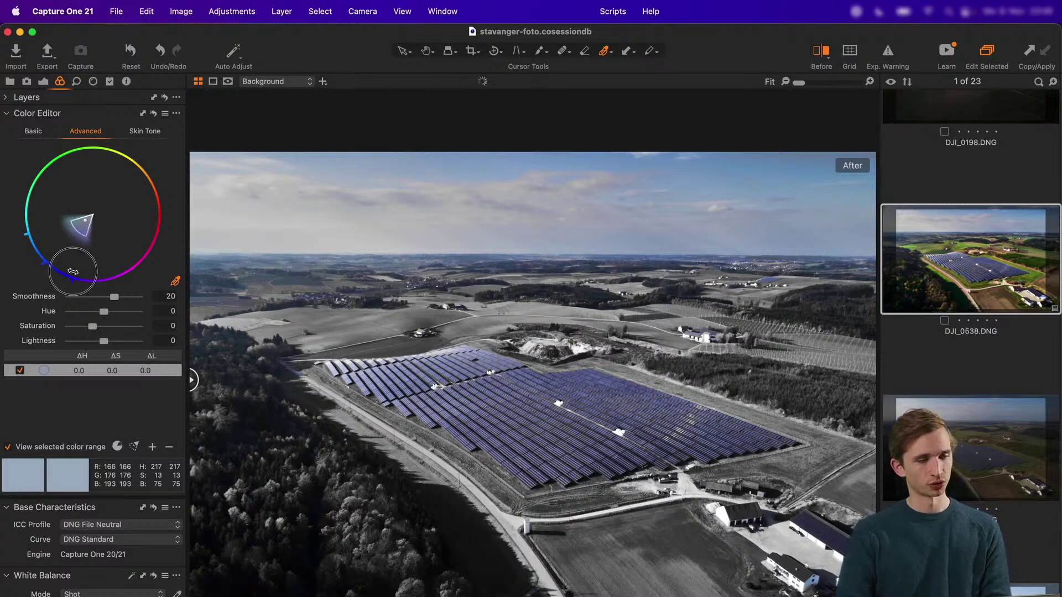
mouse_move(24, 225)
left_mouse_down()
mouse_move(25, 198)
mouse_move(23, 212)
left_mouse_up()
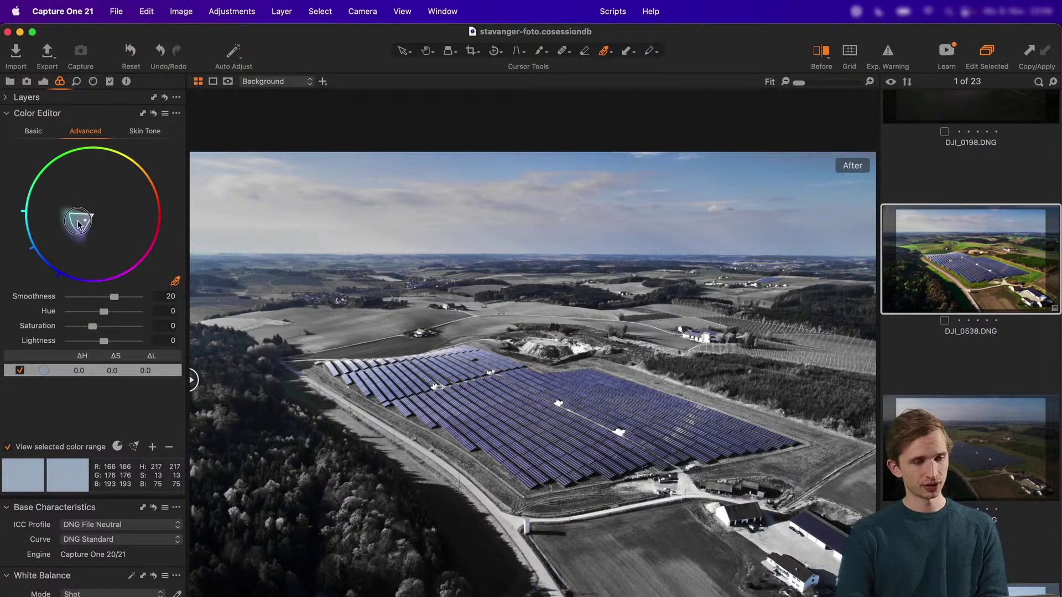
mouse_move(79, 224)
left_mouse_down()
mouse_move(49, 236)
mouse_move(93, 216)
mouse_move(68, 227)
left_mouse_up()
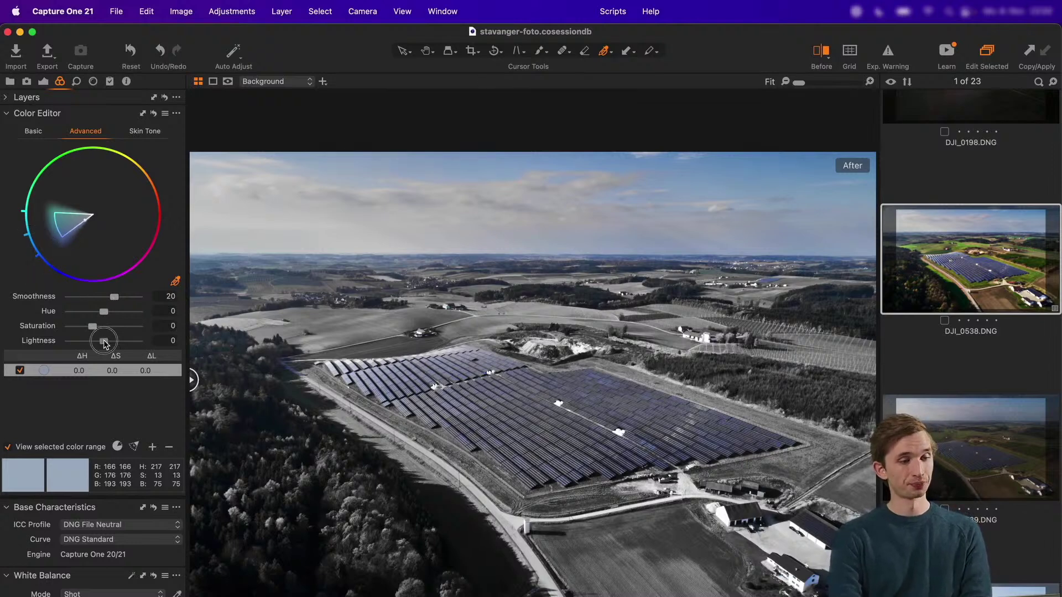
Set the sky range's Saturation to 42.5 and Lightness to -29.1, hide the selected-range view, and disable the color adjustment for comparison
mouse_move(103, 341)
left_mouse_down()
mouse_move(83, 343)
mouse_move(106, 344)
mouse_move(92, 343)
mouse_move(103, 327)
left_mouse_up()
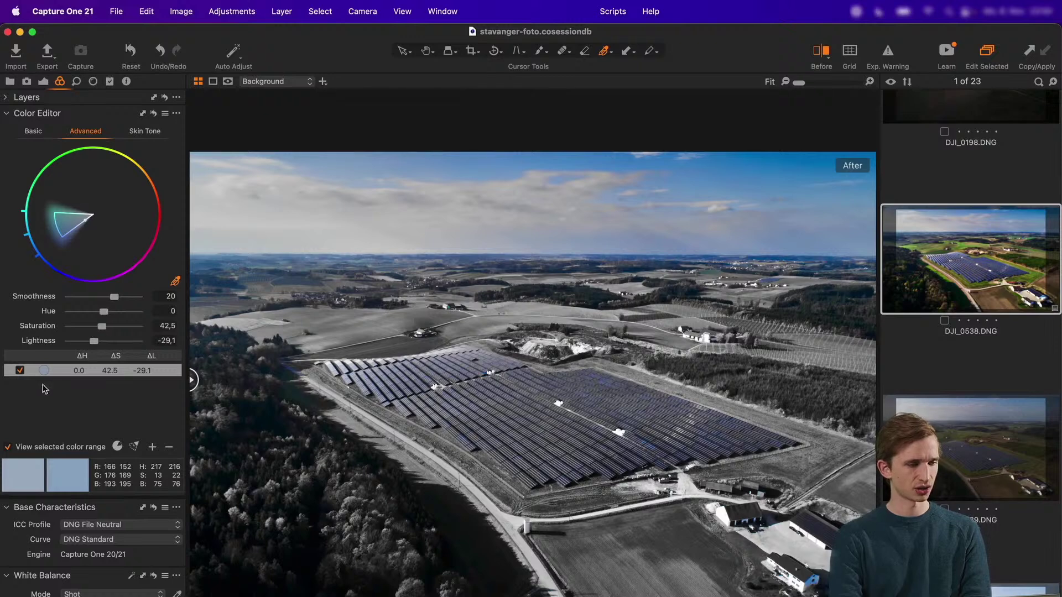
left_click(8, 448)
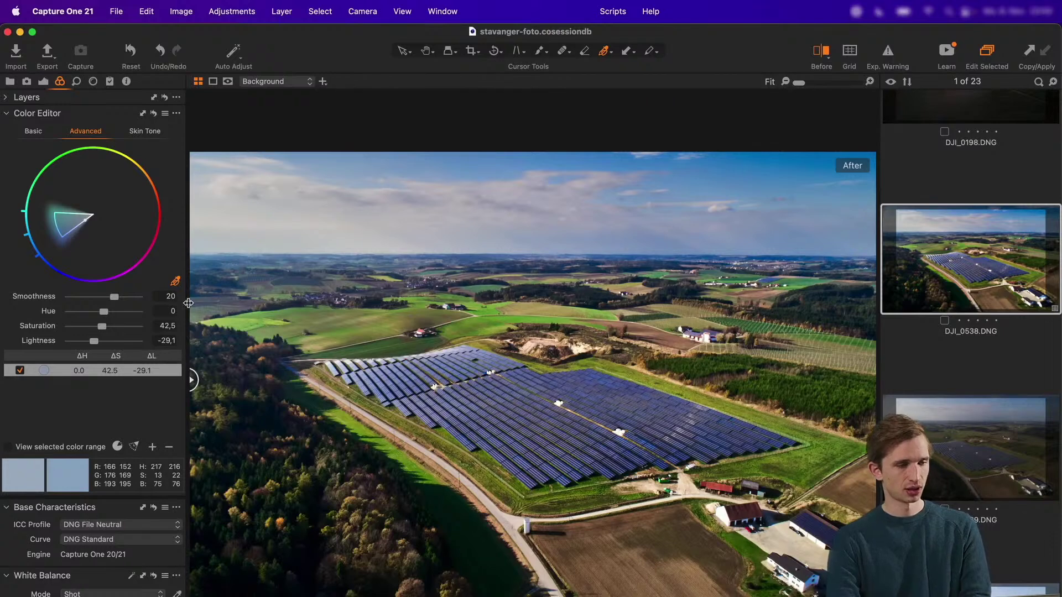
left_click(20, 372)
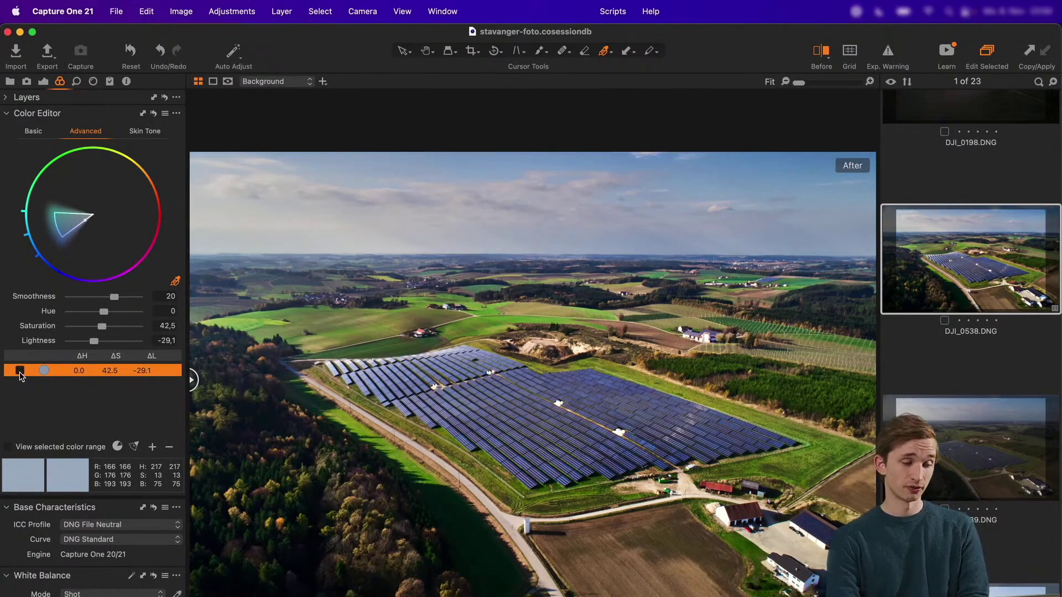
Toggle the sky color adjustment off and on to compare its effect, leaving it enabled
left_click(20, 372)
left_click(20, 372)
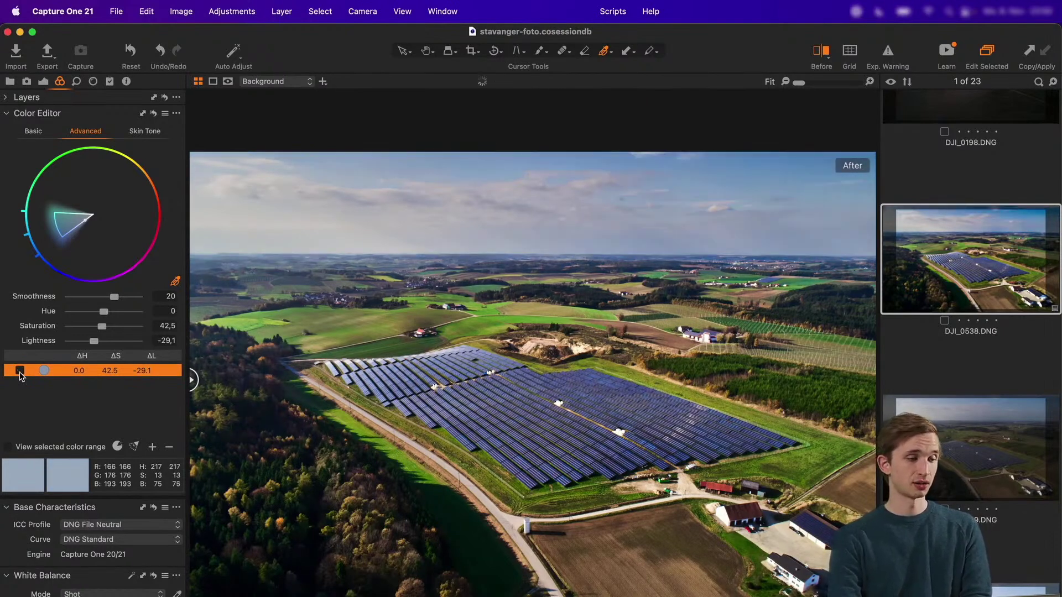
left_click(20, 372)
left_click(20, 371)
left_click(20, 372)
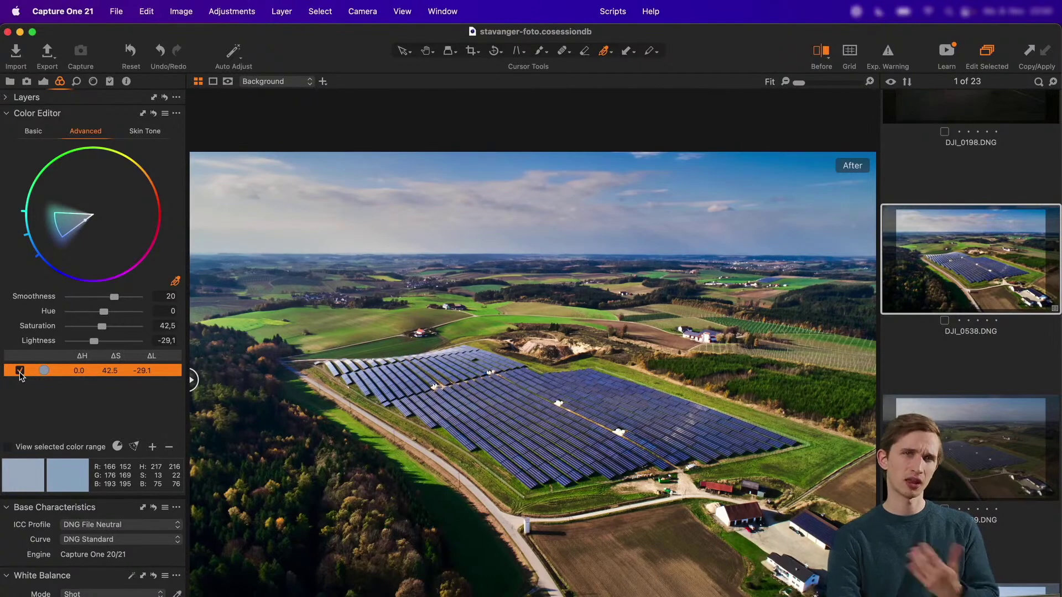
left_click(20, 372)
left_click(20, 372)
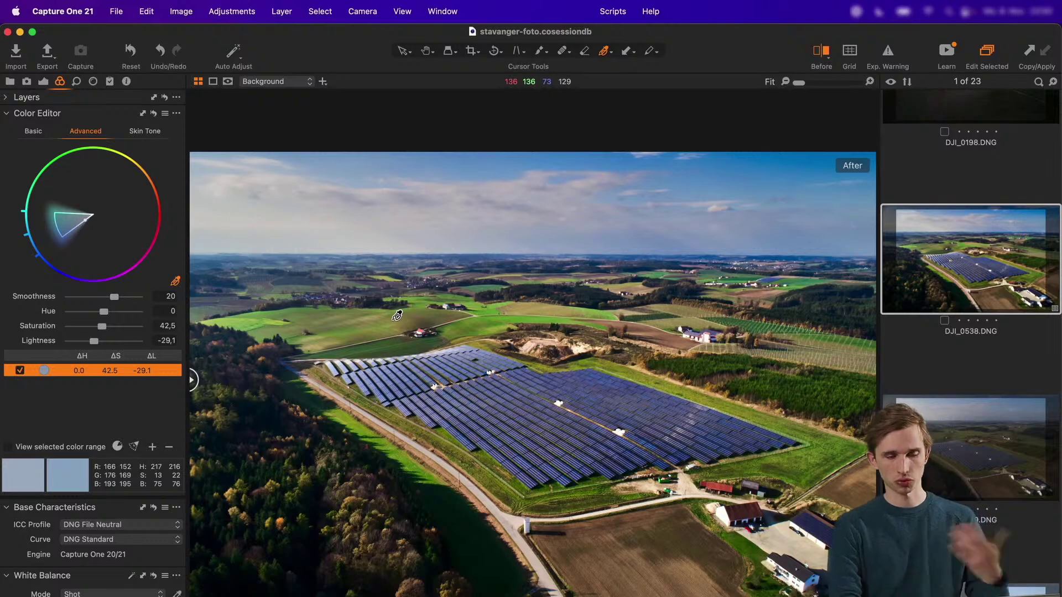
Pick the red roof beside the solar park as a new color range, set its Saturation to -100 and narrow its hue limits to reds
left_click(720, 487)
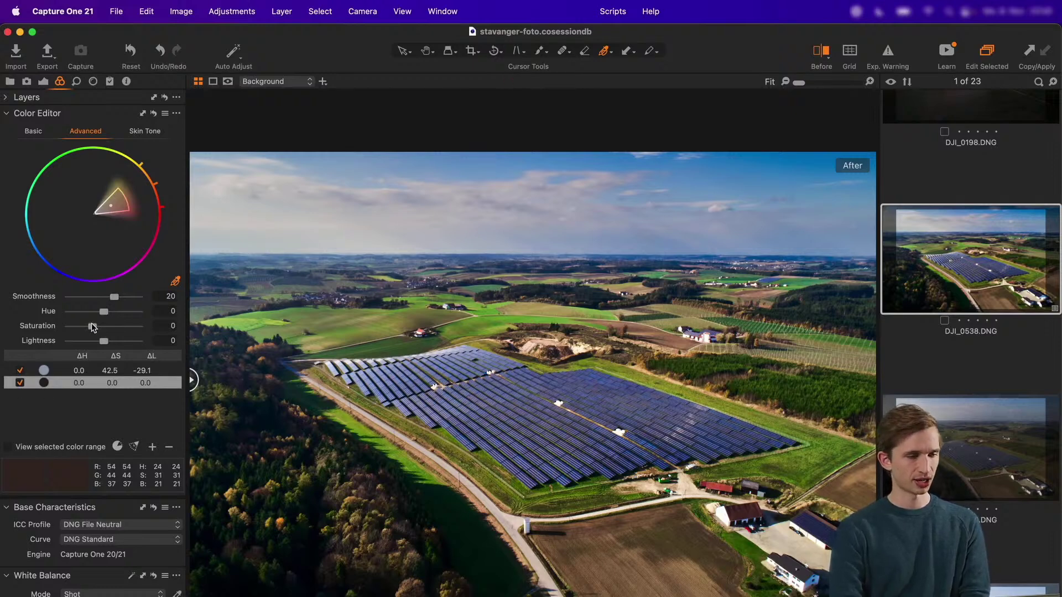
left_click_drag(93, 327, 66, 328)
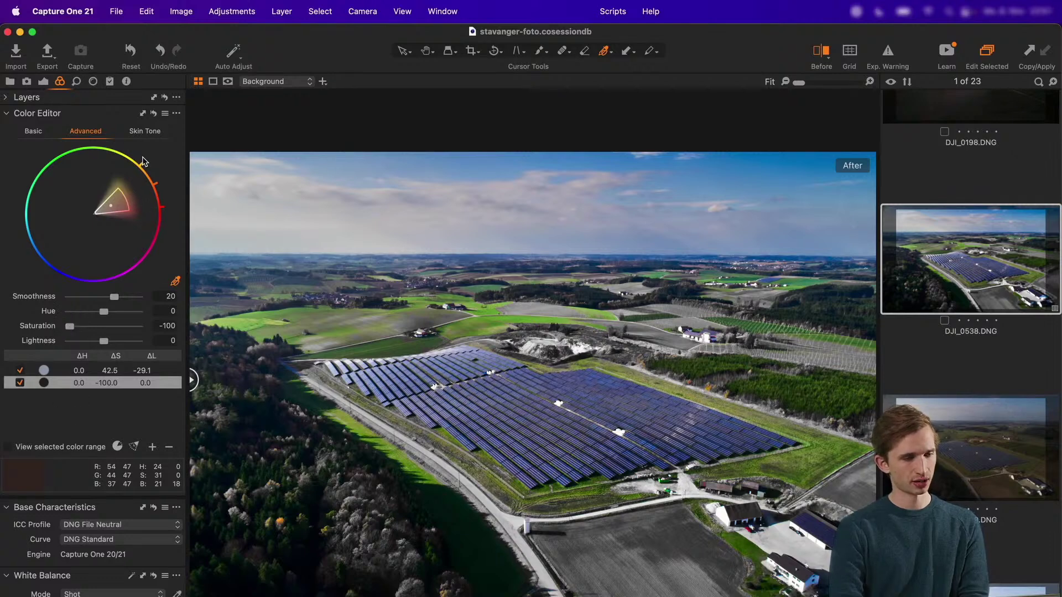
left_click_drag(138, 165, 160, 200)
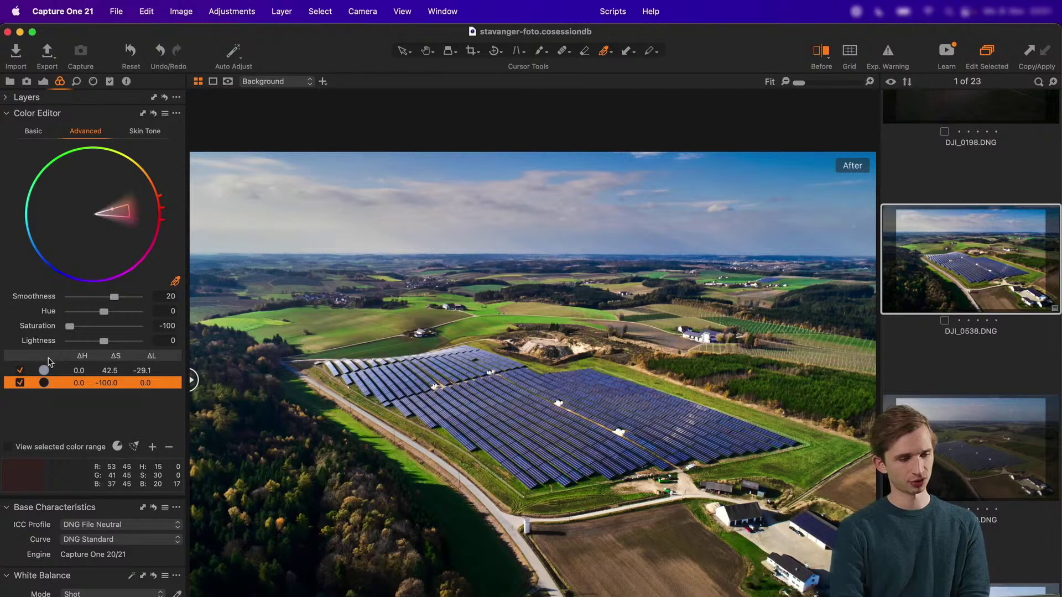
Compare the photo with the red roof color adjustment off and on, leaving it enabled
left_click(20, 382)
left_click(20, 383)
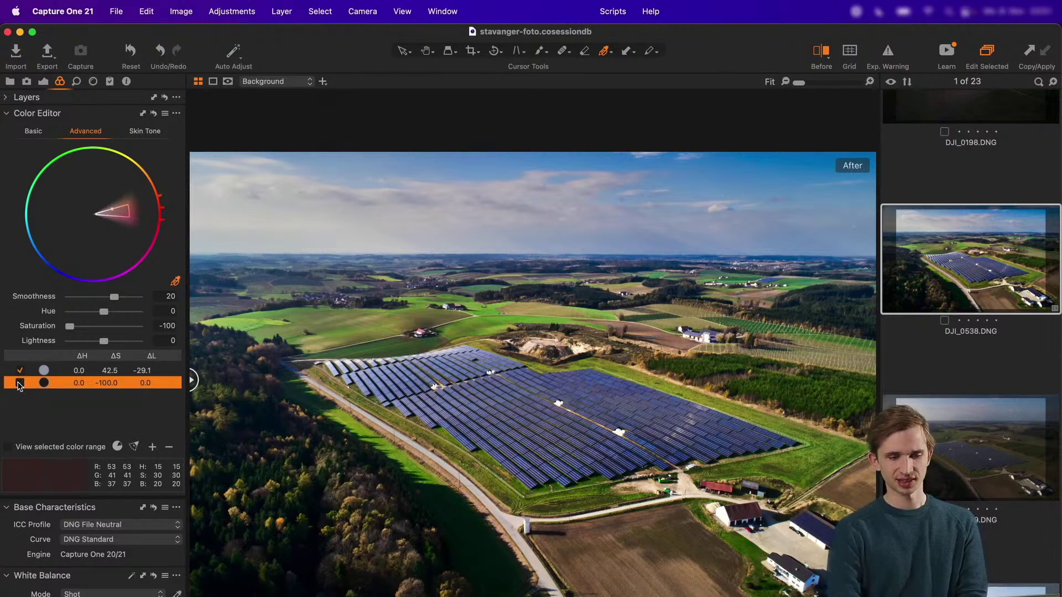
left_click(20, 383)
left_click(20, 383)
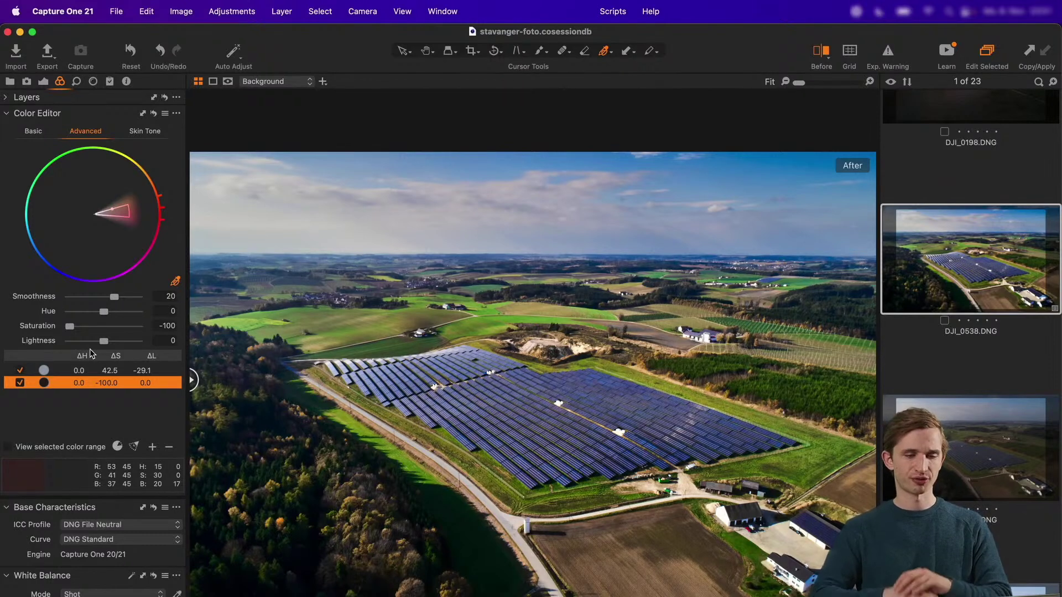
Find the portrait ASIEN BEAUTY0789.IIQ among the session images and open it for editing
scroll(947, 359, "down", 6)
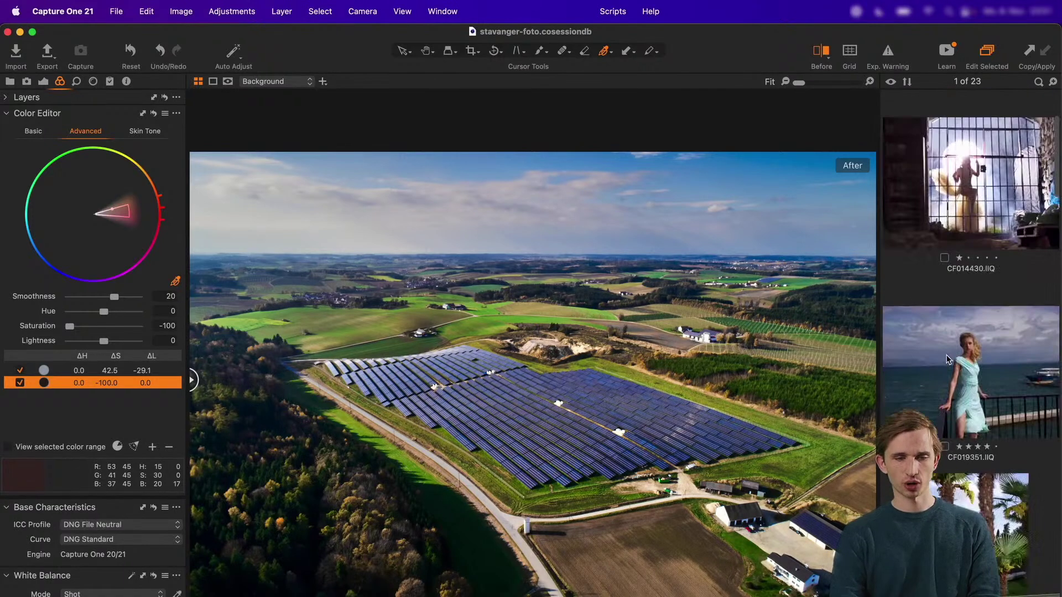
scroll(947, 360, "up", 2)
scroll(951, 276, "down", 2)
scroll(956, 193, "up", 2)
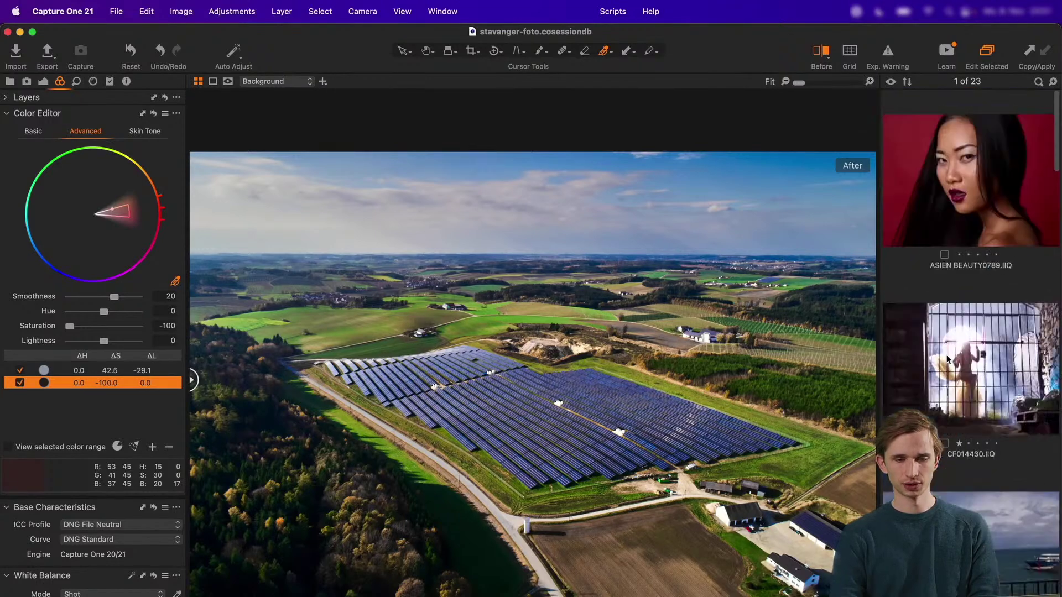
left_click(959, 175)
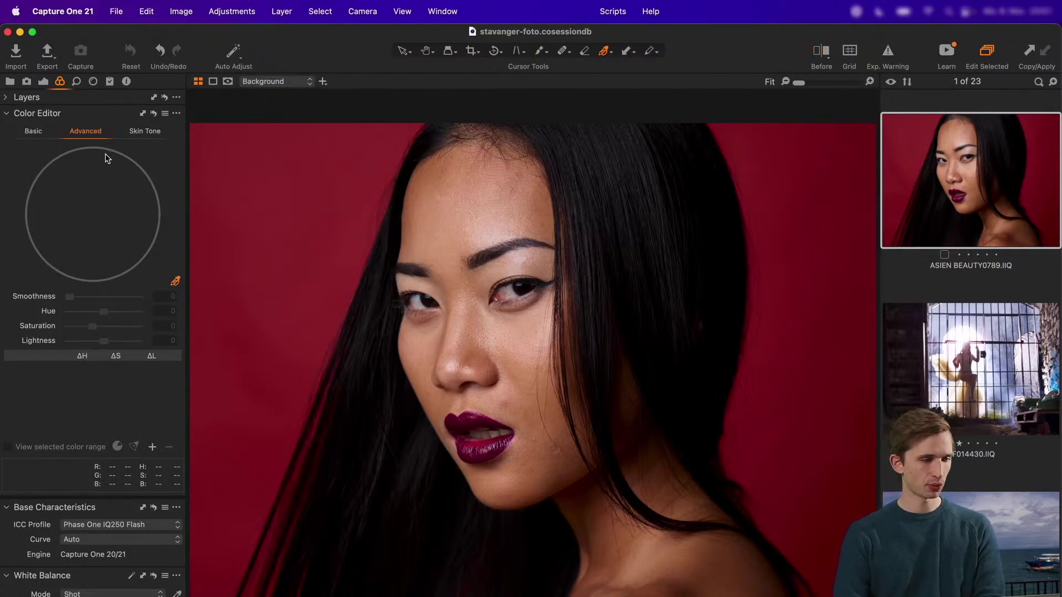
Try to isolate the portrait's red backdrop as a color range by narrowing its hue limits, and reset the Color Editor
left_click(268, 319)
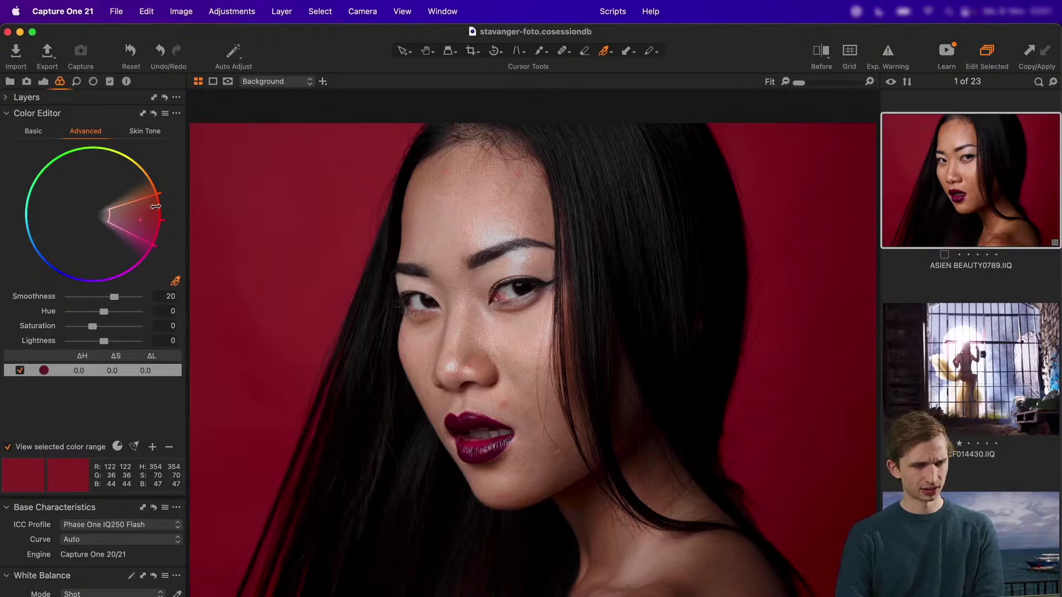
left_click_drag(160, 193, 166, 227)
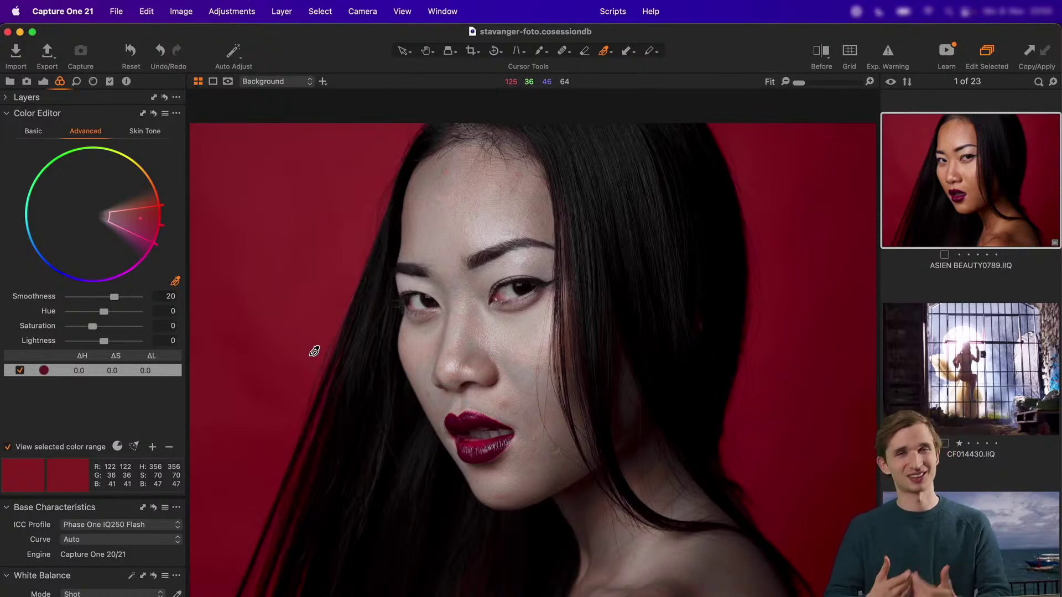
left_click(154, 113)
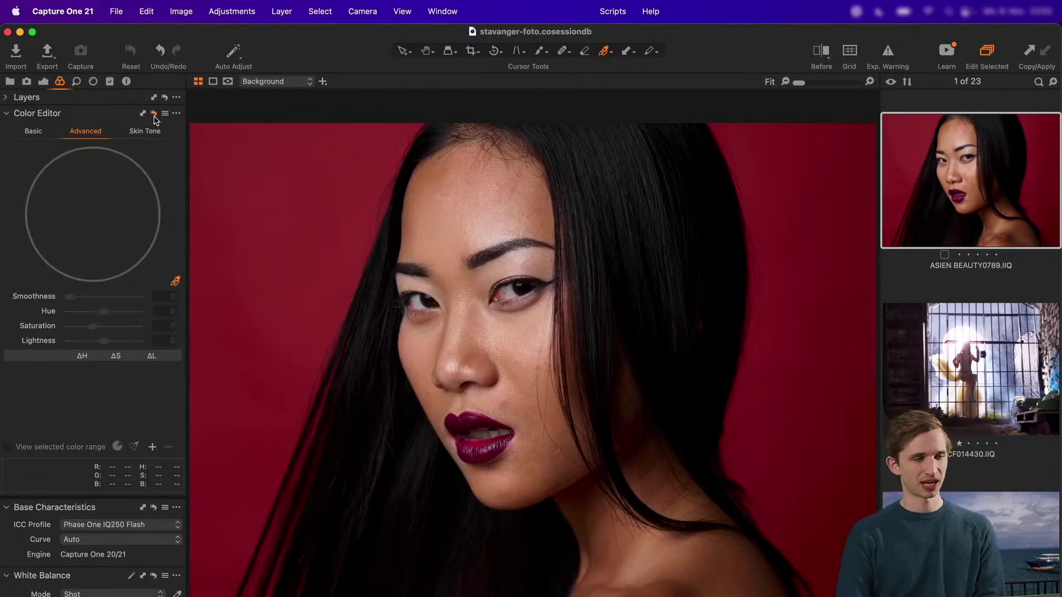
left_click(155, 115)
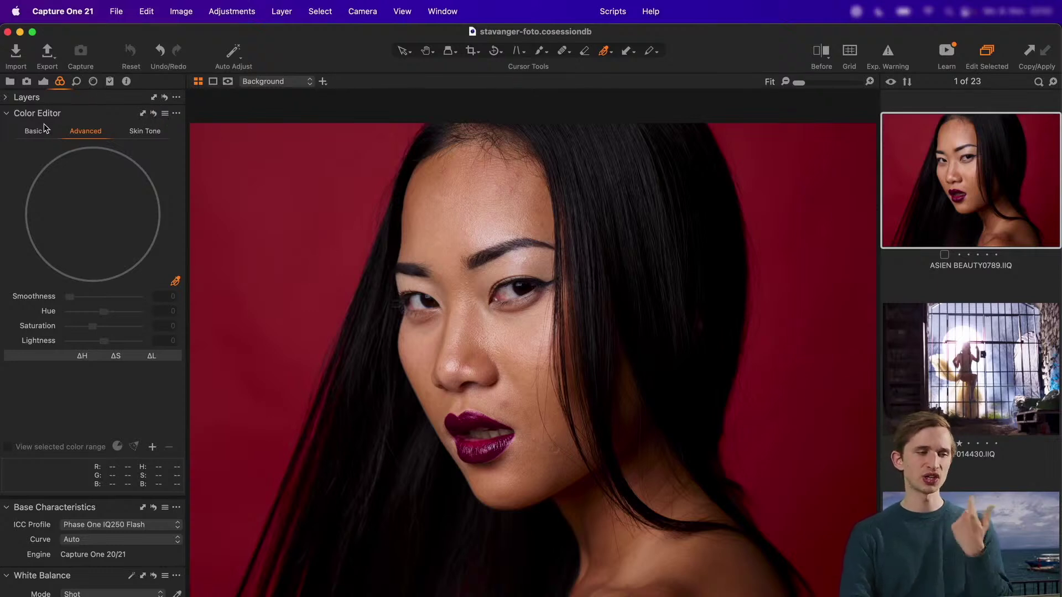
Add a new filled adjustment layer to the portrait and hide its mask overlay
left_click(7, 97)
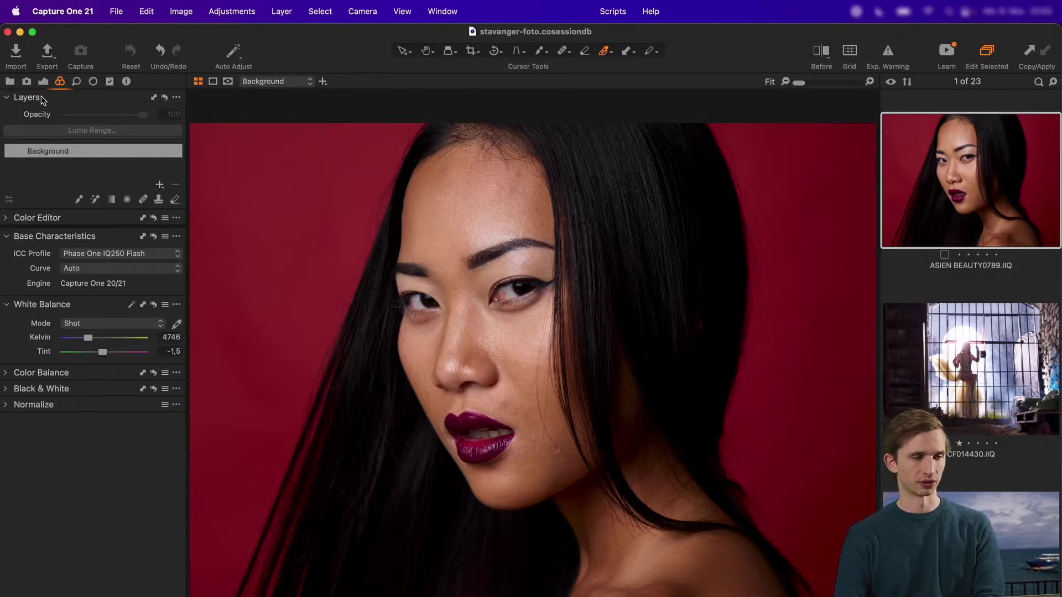
left_click(161, 186)
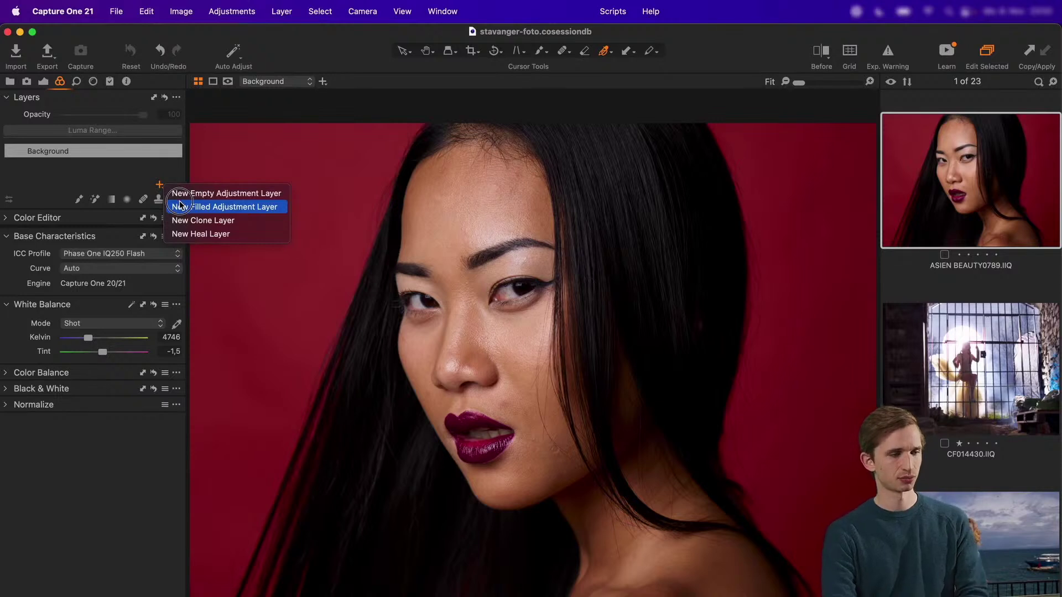
left_click(208, 208)
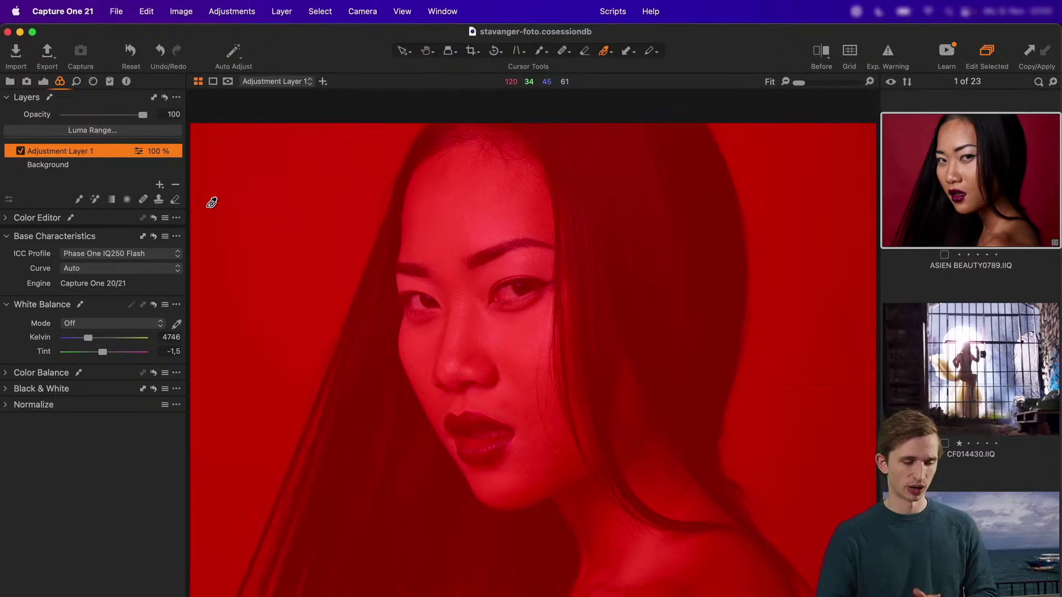
key("m")
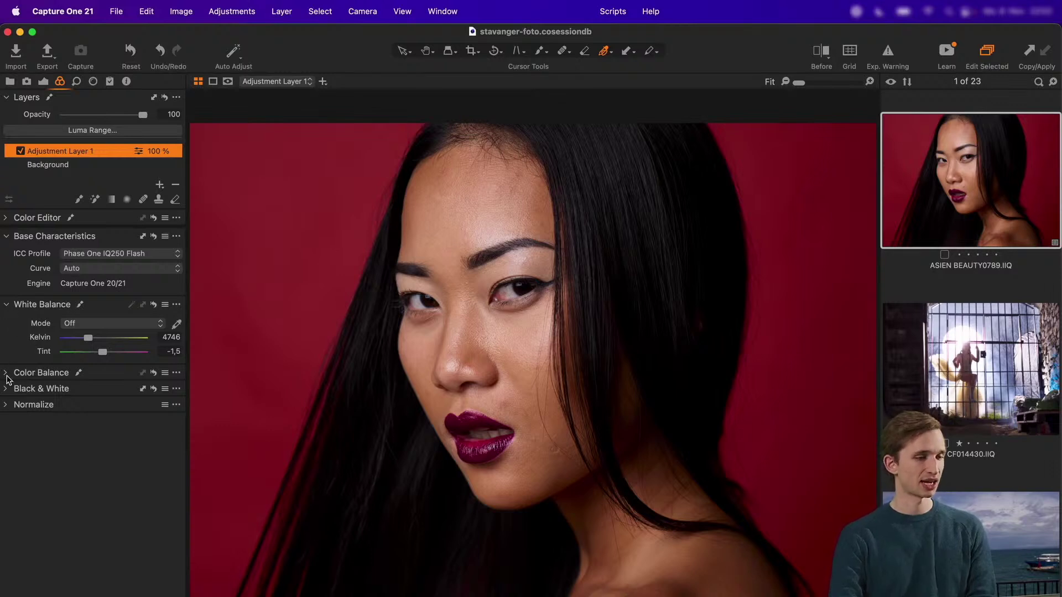
On the new layer, pick the red backdrop as a color range, preview the selected range, and set its Hue to -30
left_click(8, 218)
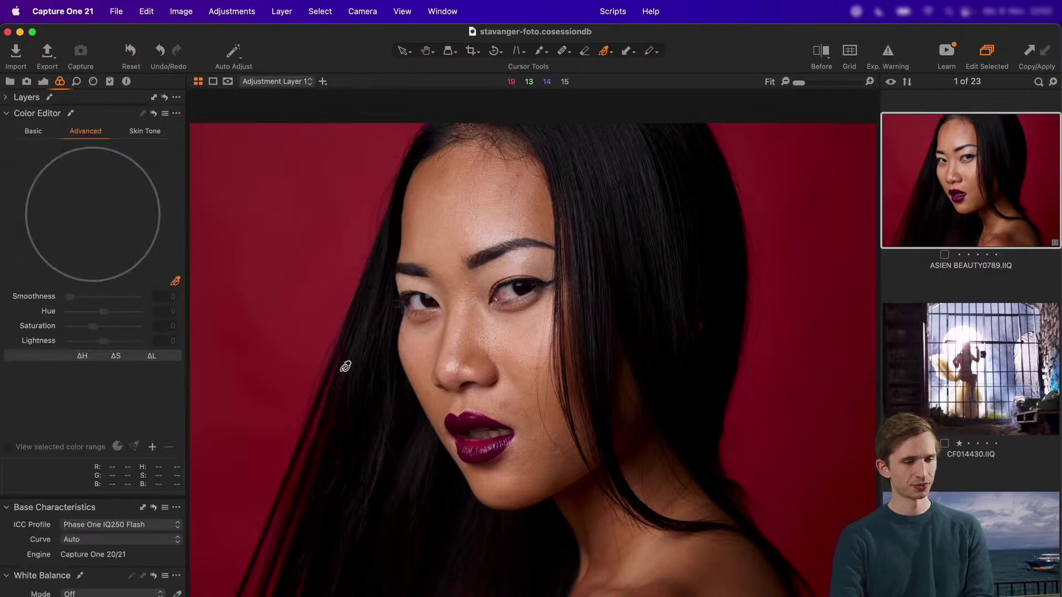
left_click(301, 276)
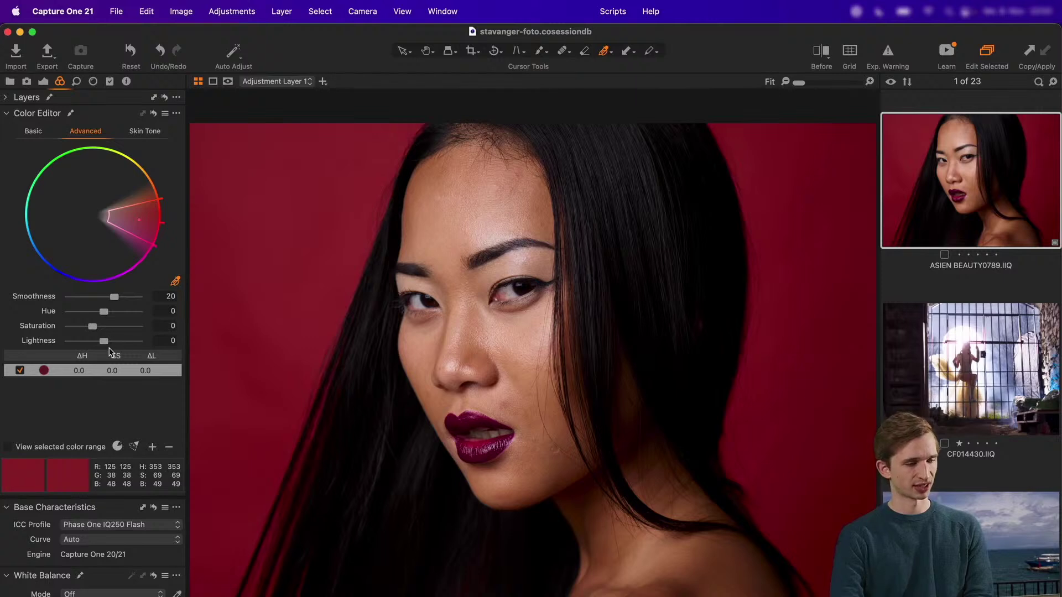
left_click(83, 451)
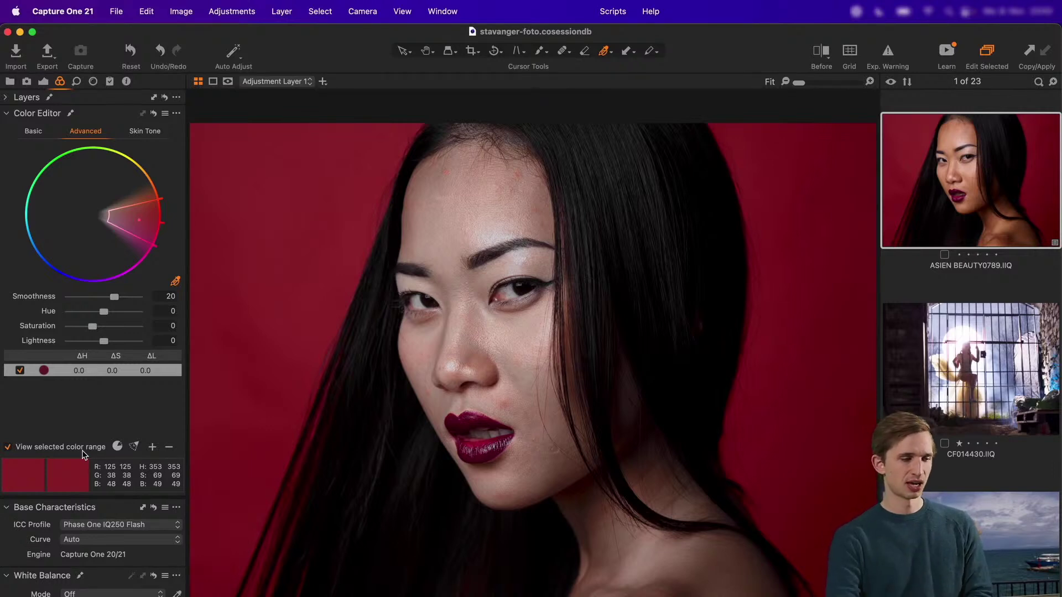
left_click(83, 453)
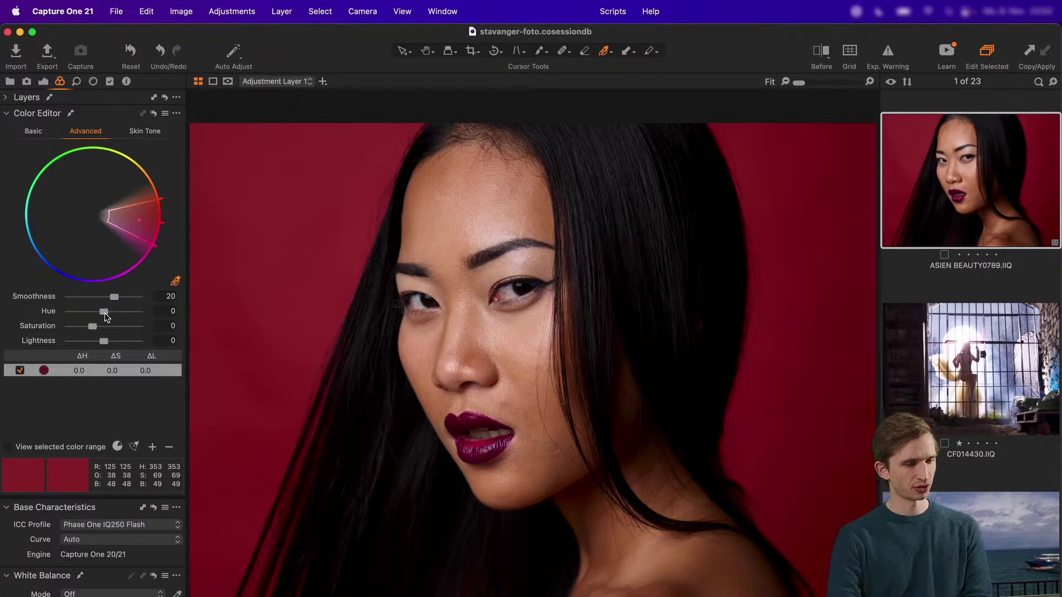
left_click_drag(107, 317, 66, 313)
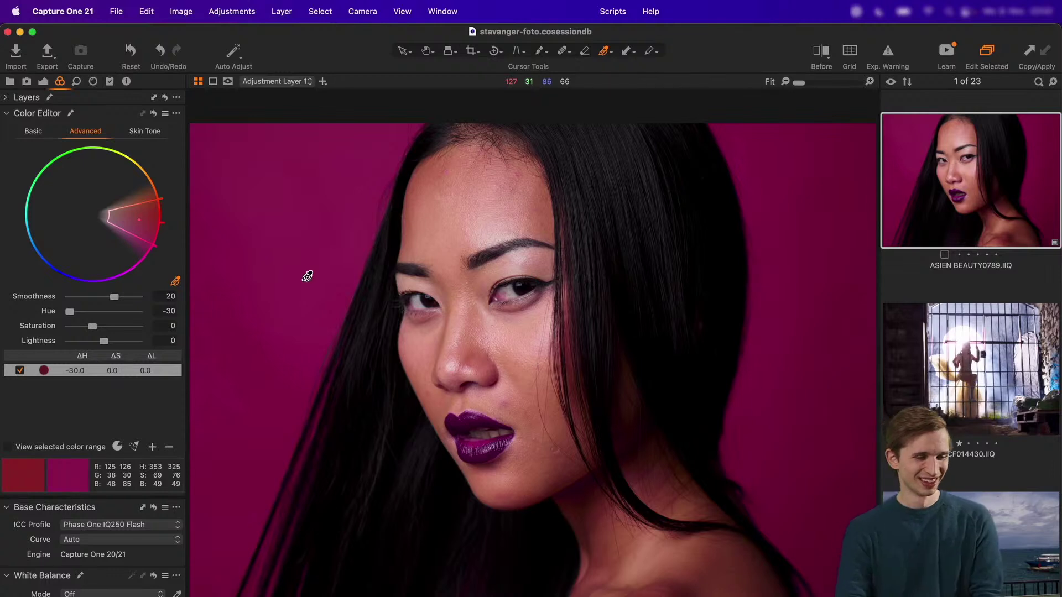
Enlarge the eraser and remove the layer mask from the model's face, neck, shoulder and adjacent hair, checking coverage with the mask overlay
key("e")
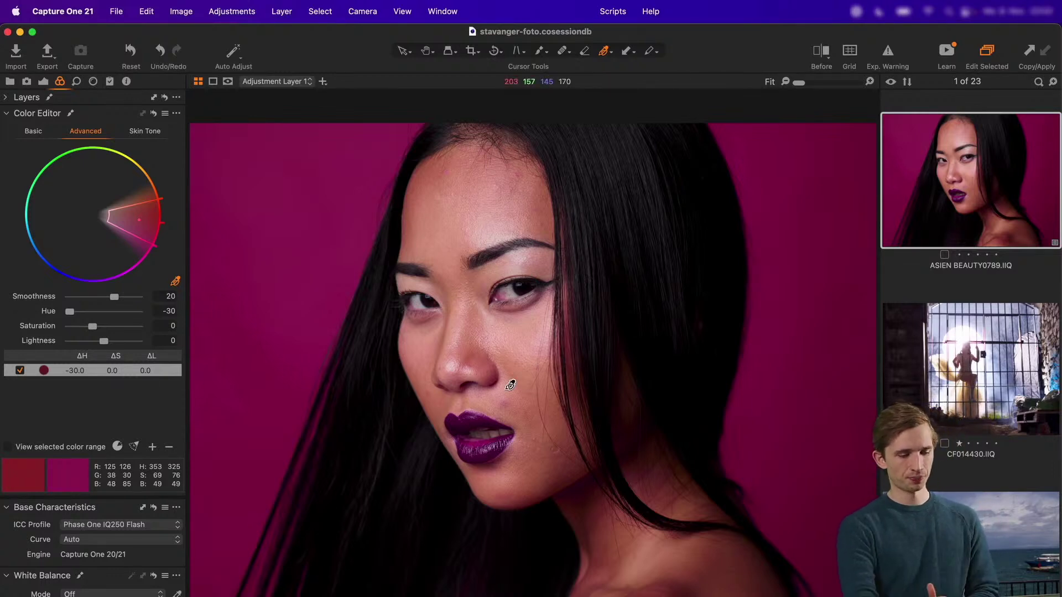
right_click(505, 390)
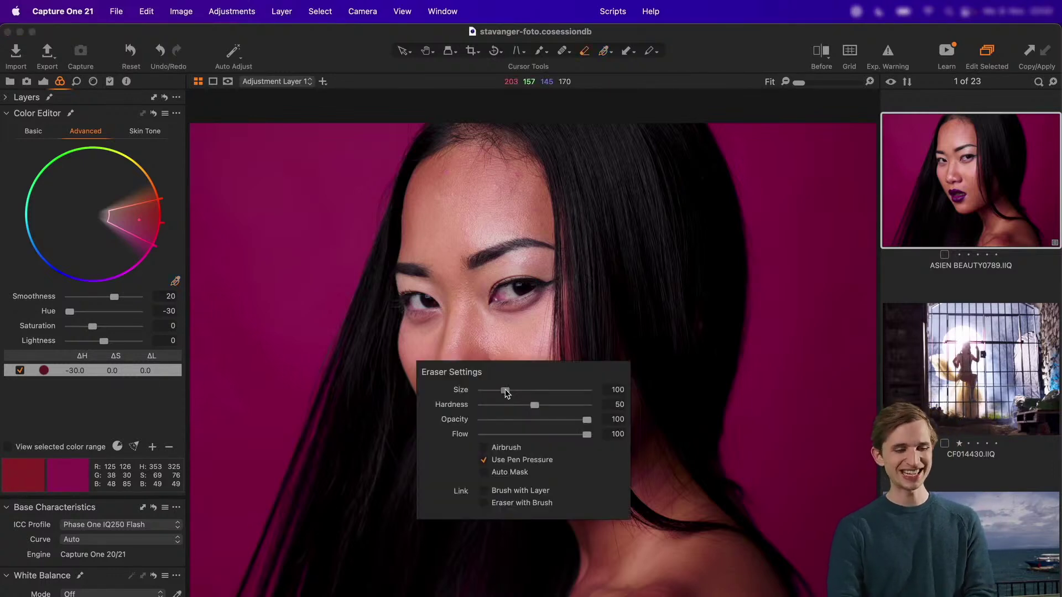
left_click_drag(505, 392, 524, 391)
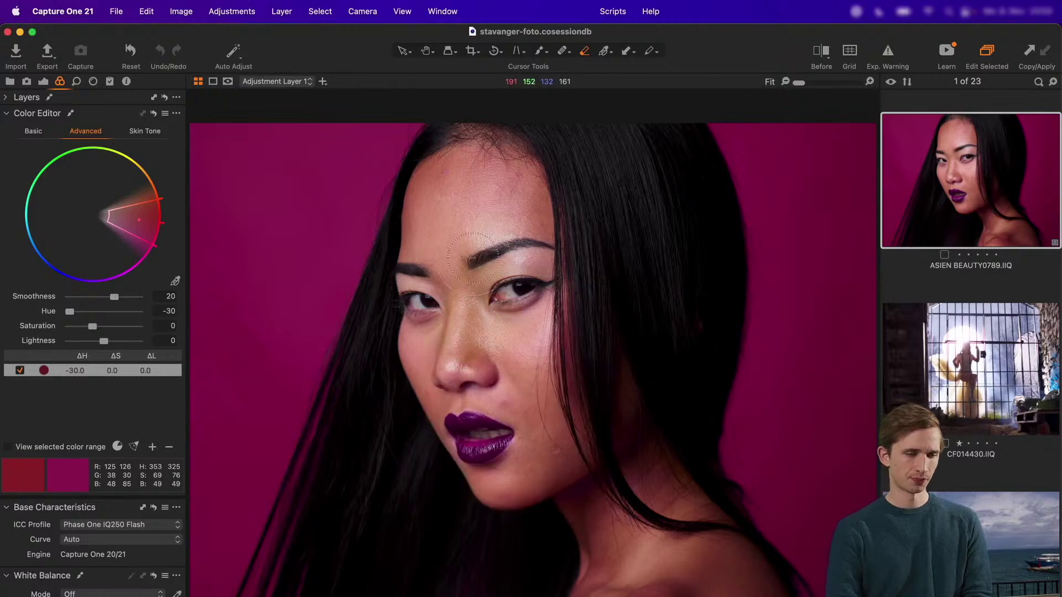
mouse_move(493, 417)
left_mouse_down()
mouse_move(479, 473)
mouse_move(507, 470)
mouse_move(522, 450)
mouse_move(487, 487)
left_mouse_up()
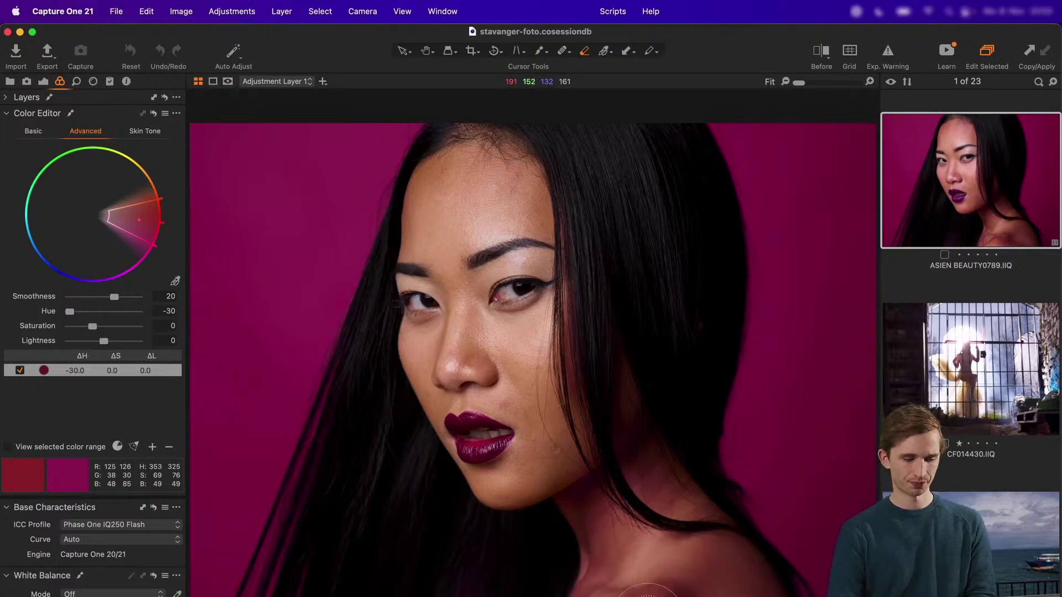
key("m")
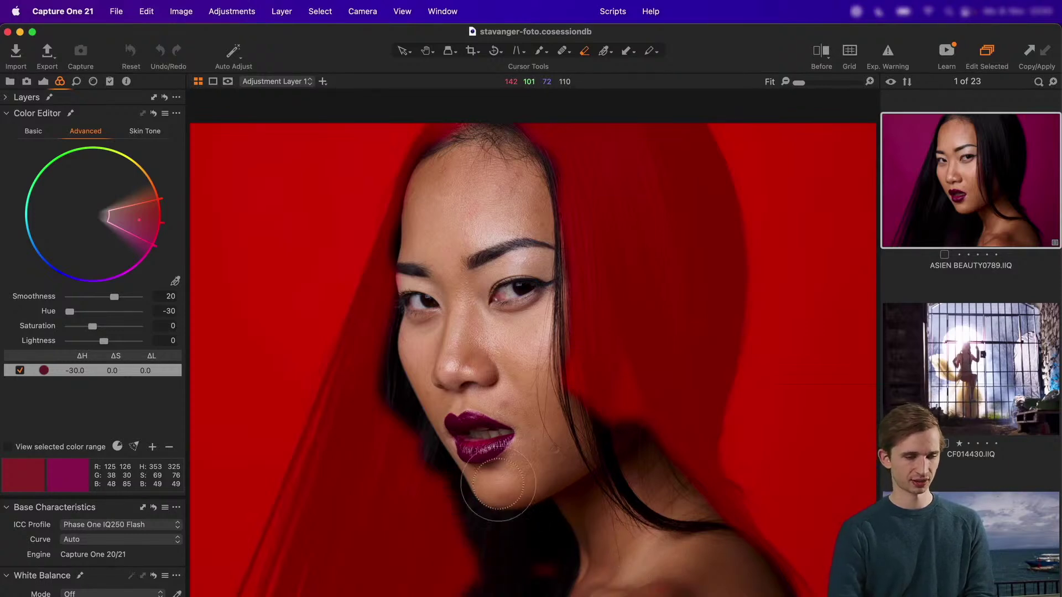
left_click_drag(586, 320, 569, 225)
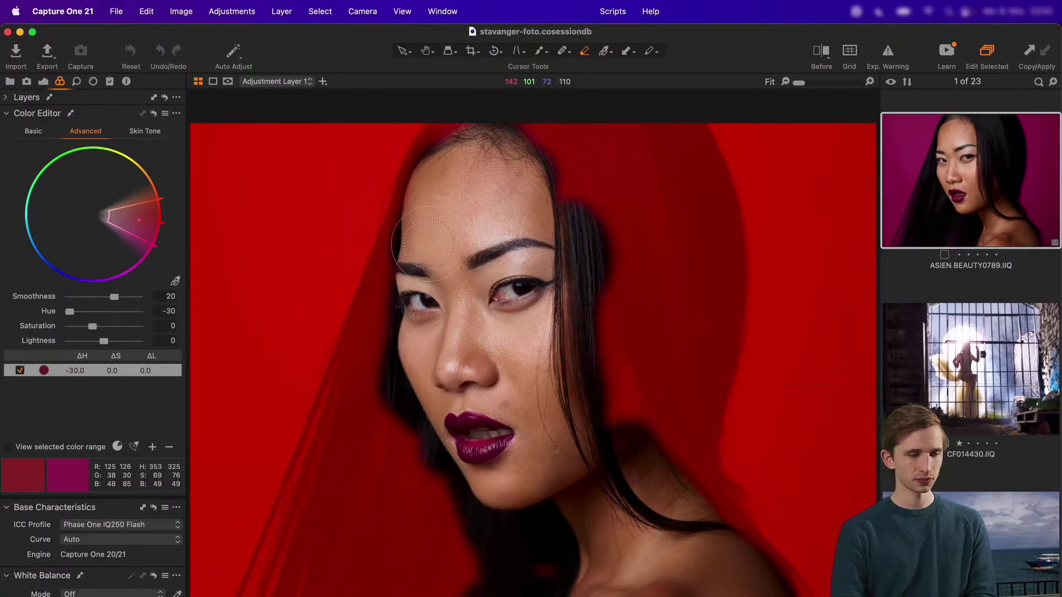
key("m")
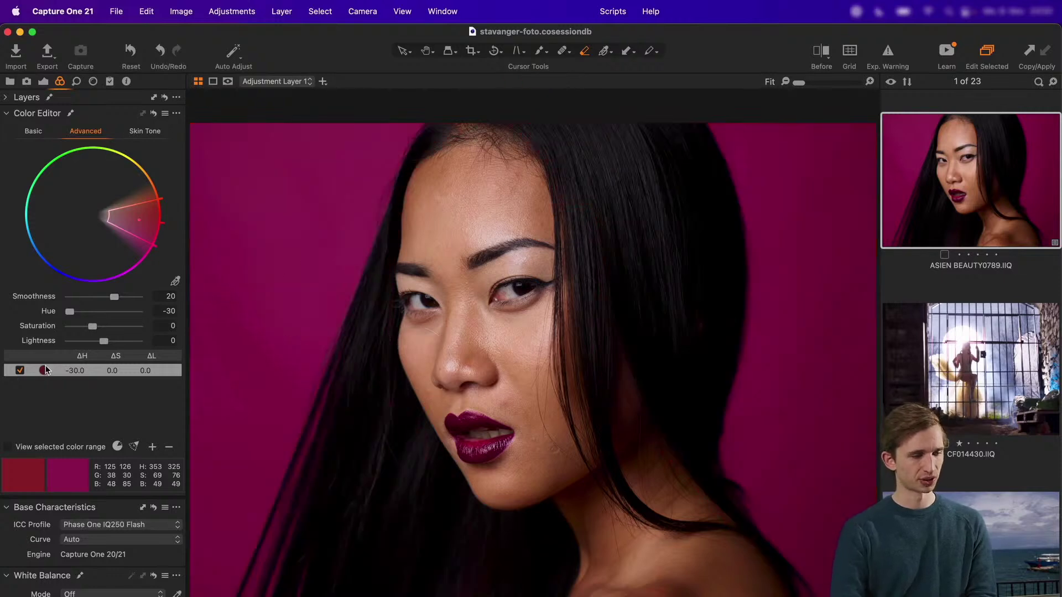
Compare the portrait with and without the backdrop color adjustment, toggling first the color range and then Adjustment Layer 1
left_click(20, 371)
left_click(20, 370)
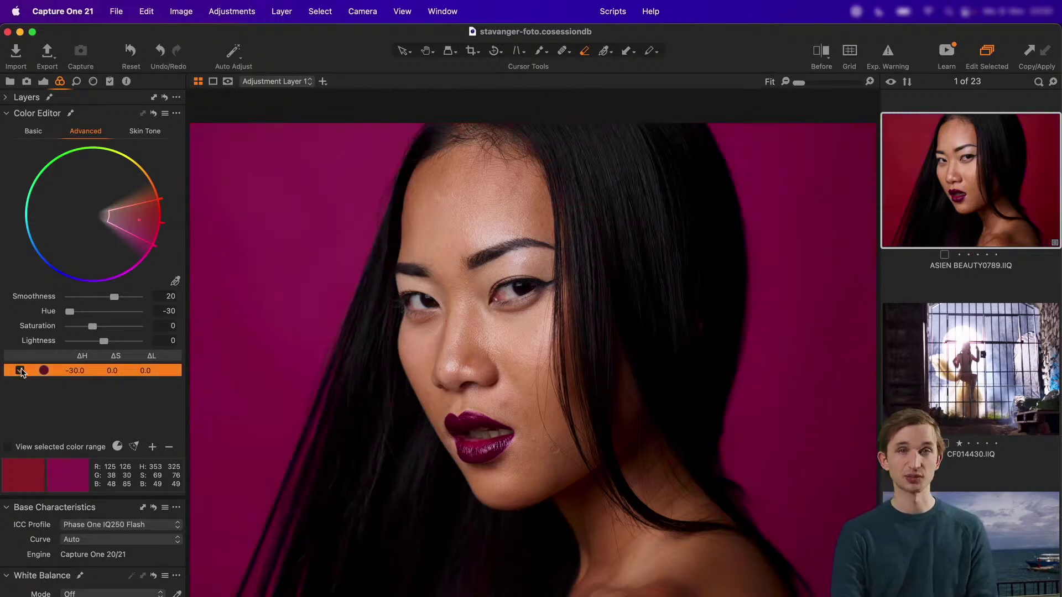
left_click(9, 98)
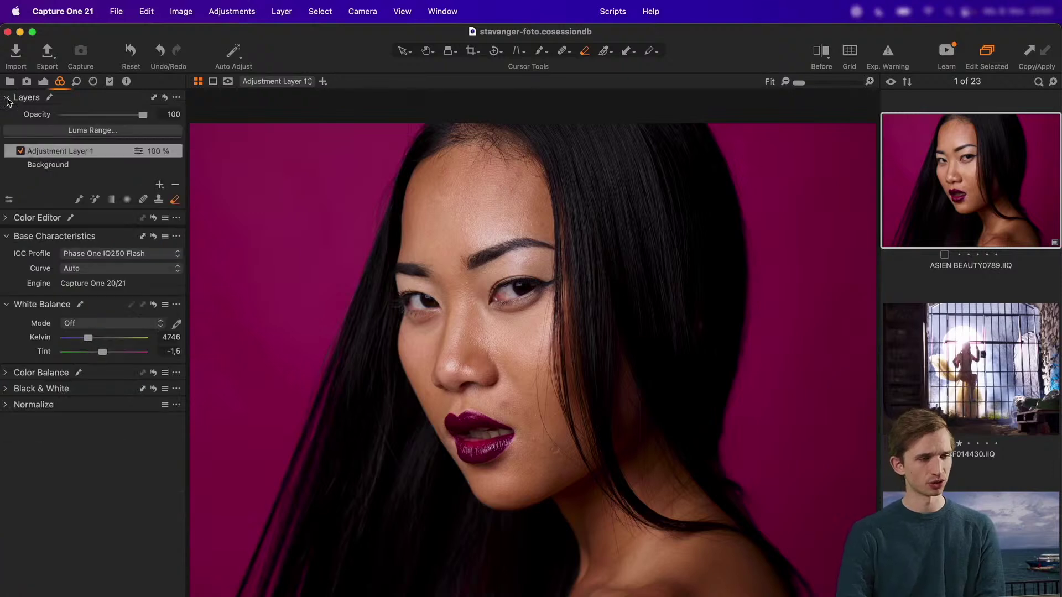
left_click(19, 152)
left_click(20, 152)
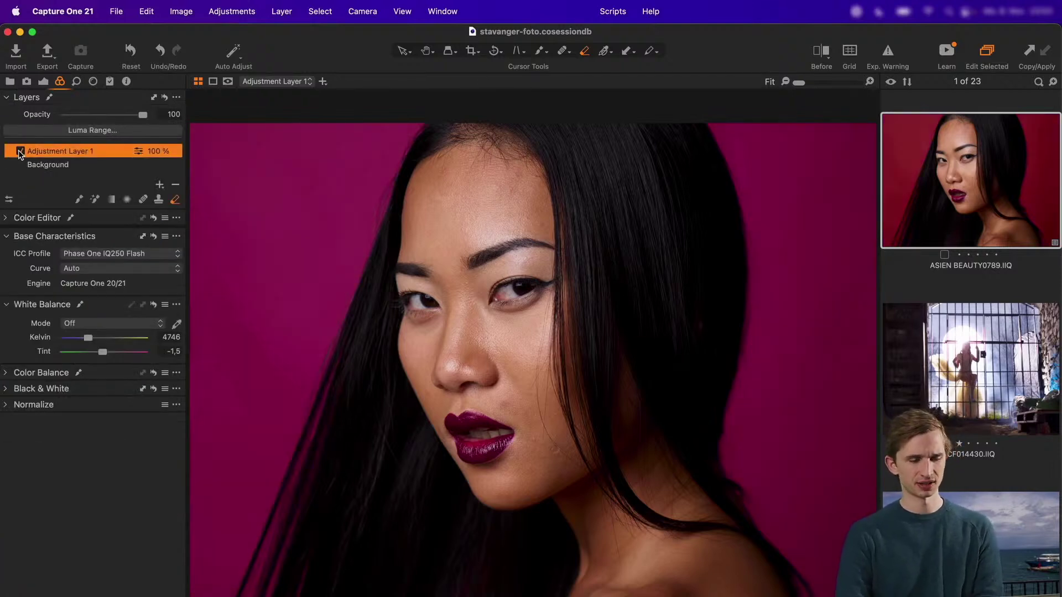
left_click(19, 152)
left_click(20, 152)
left_click(20, 152)
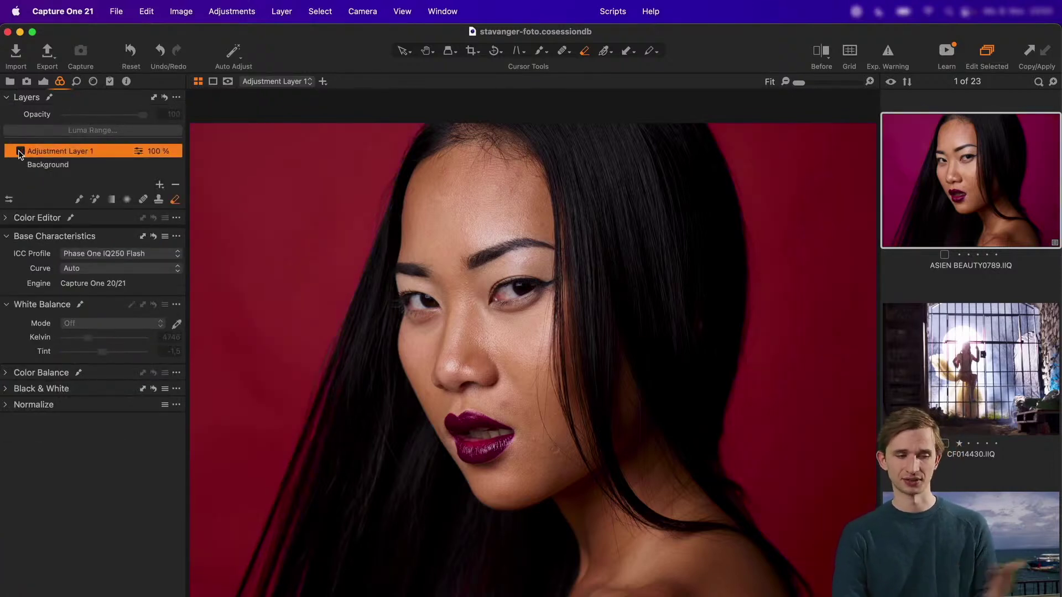
Turn Adjustment Layer 1 back on and try warming its white balance to 12869 Kelvin before resetting the slider
left_click(20, 152)
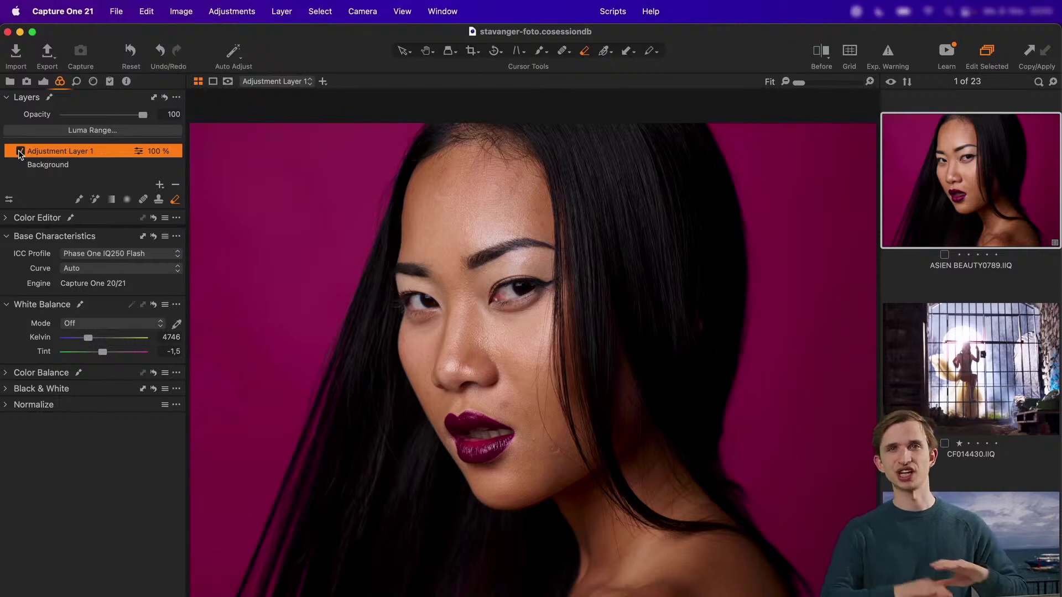
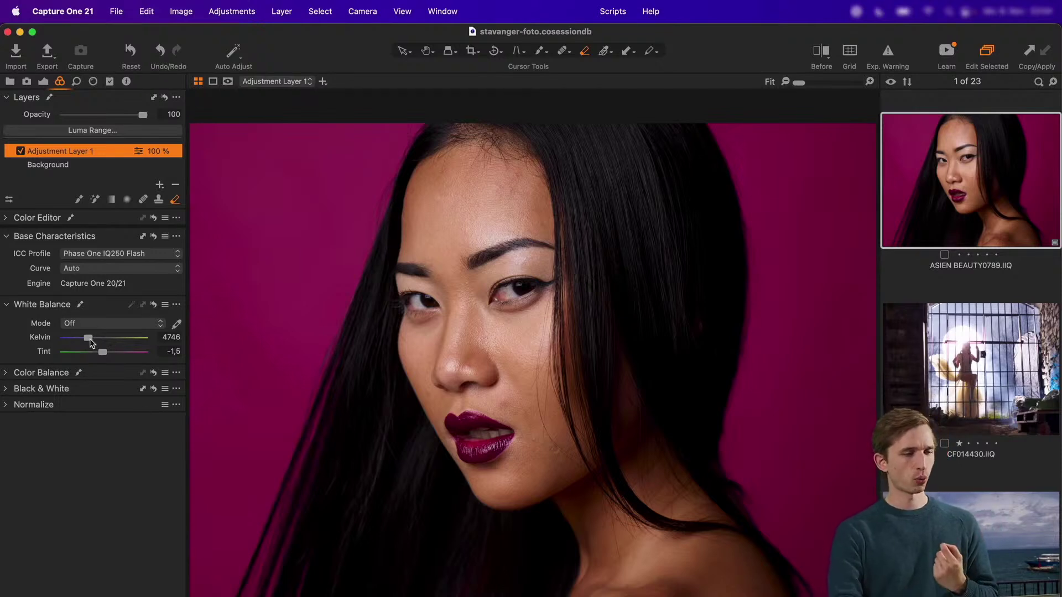
left_click_drag(89, 339, 137, 340)
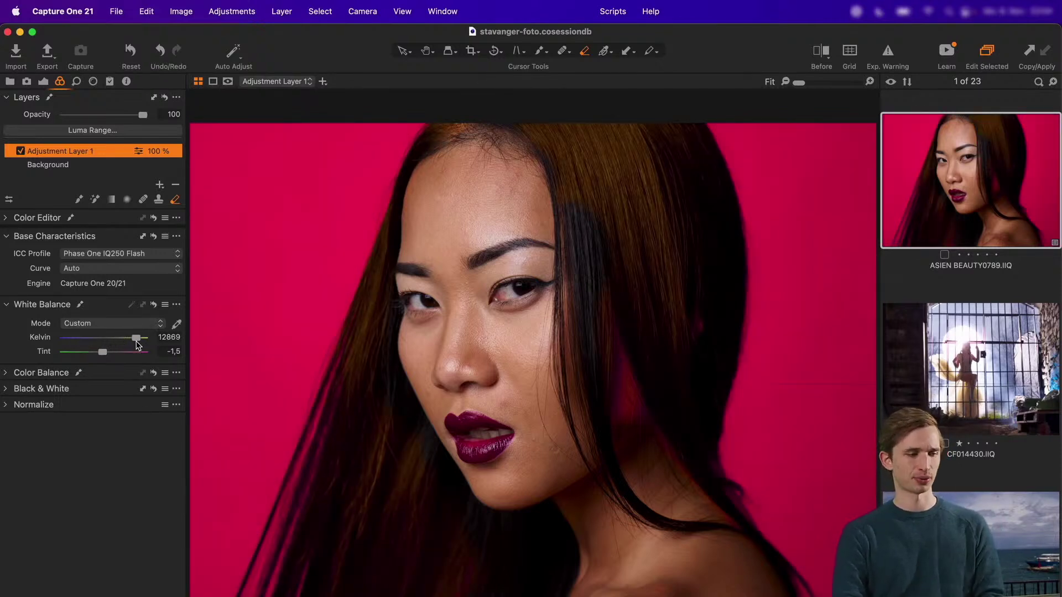
double_click(135, 339)
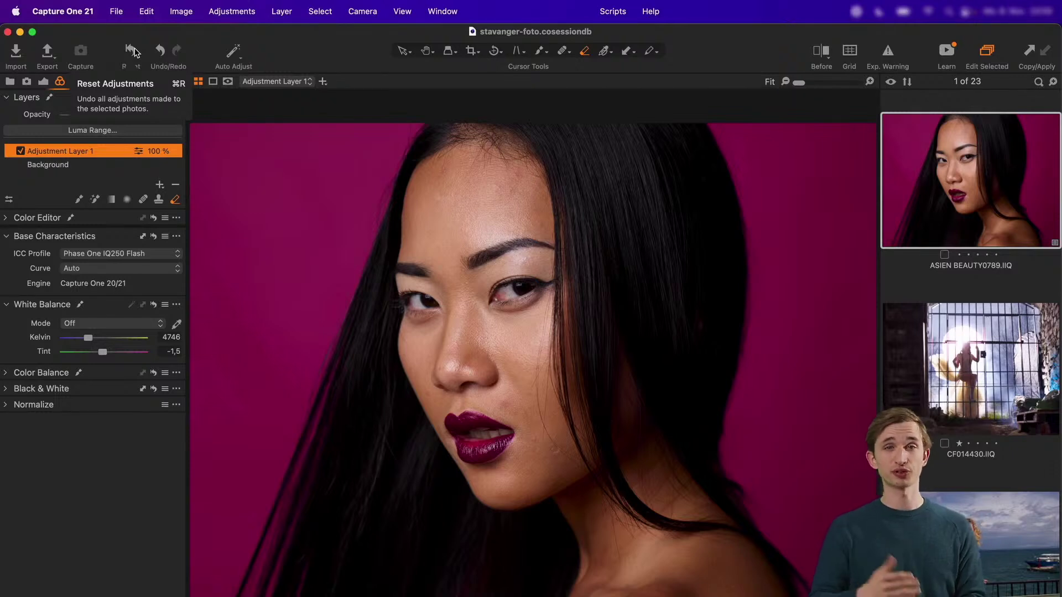
Rename Adjustment Layer 1 as "background color change"
double_click(82, 159)
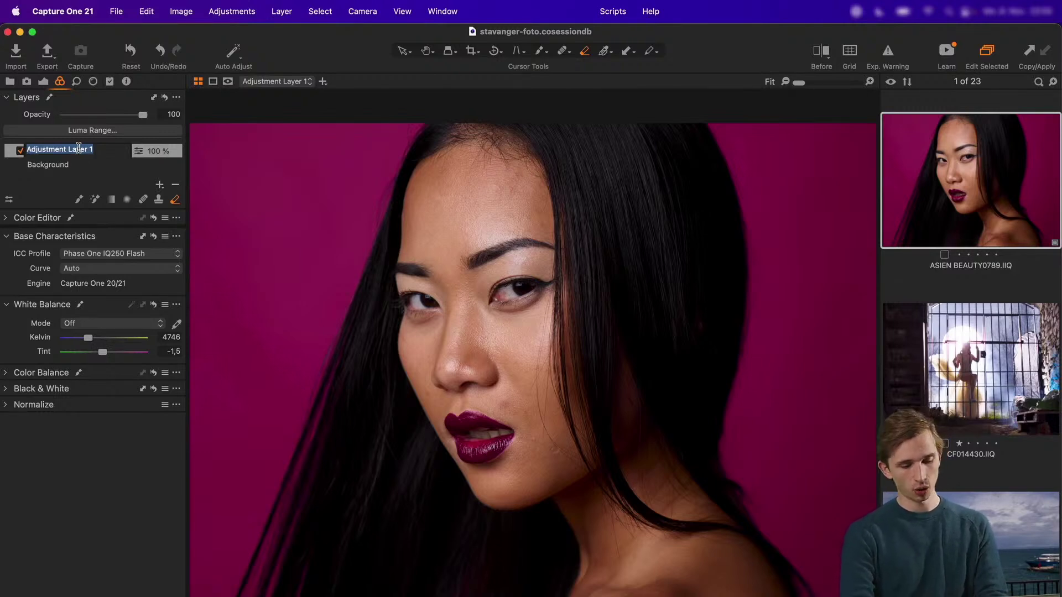
type("background ch")
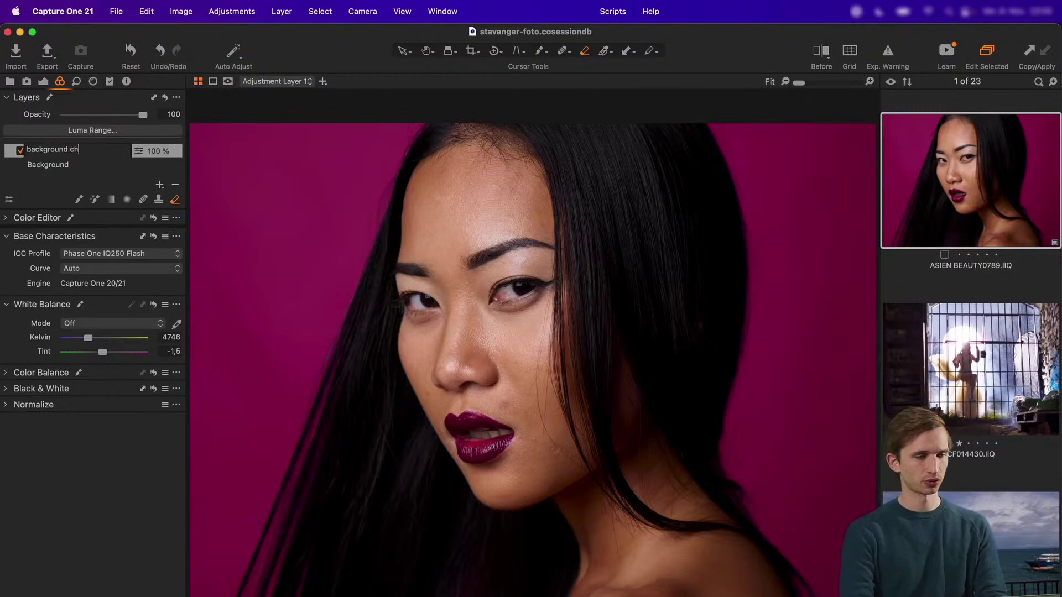
type("olor change")
key("Return")
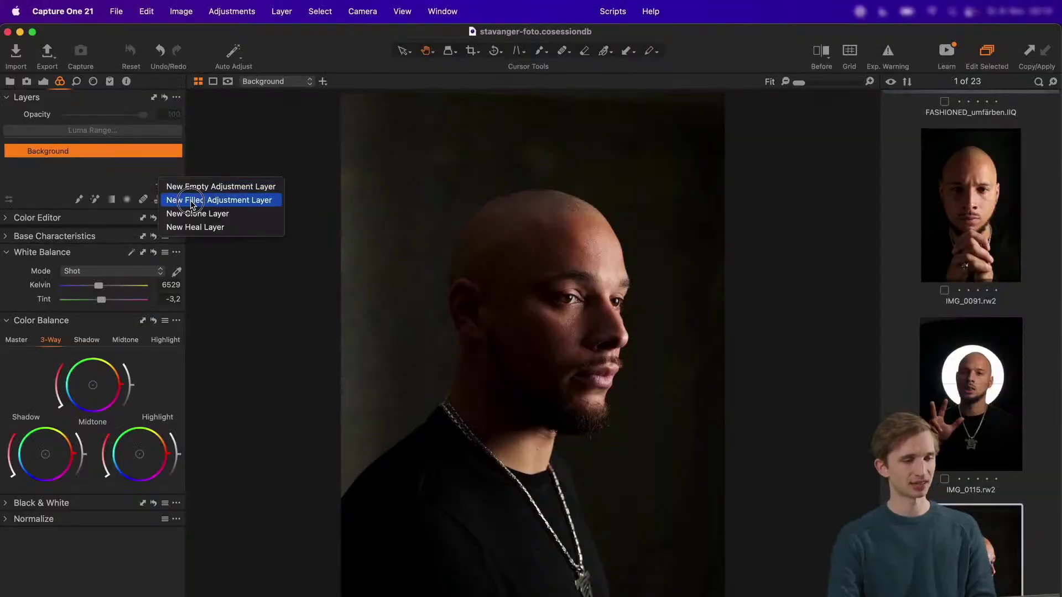
Add a new filled adjustment layer to the dark side-lit portrait of the man
left_click(194, 202)
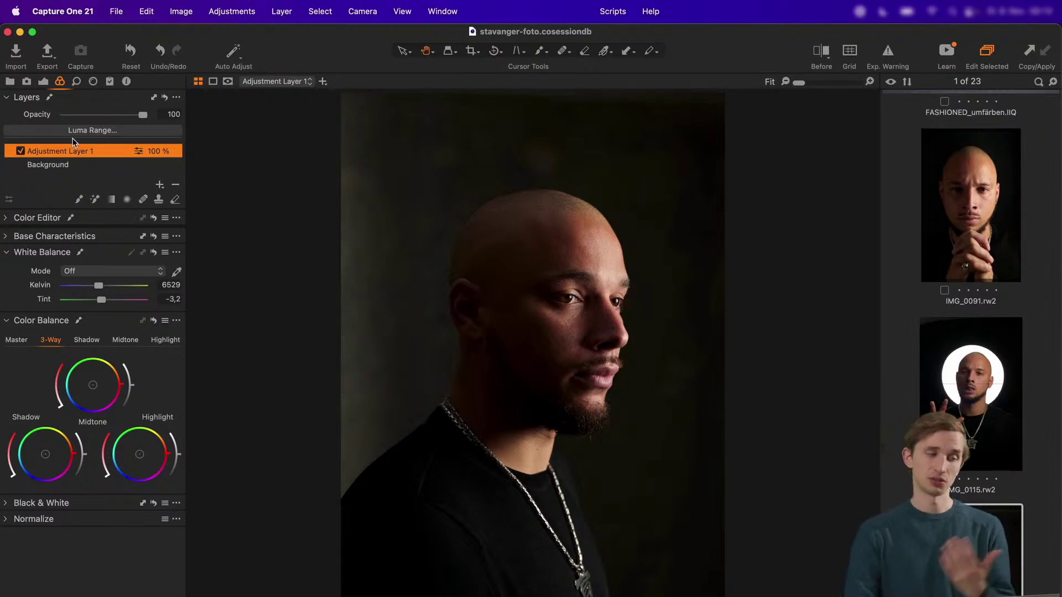
Try raising the Background layer's Brightness to 31 and reset it
left_click(86, 165)
left_click(43, 81)
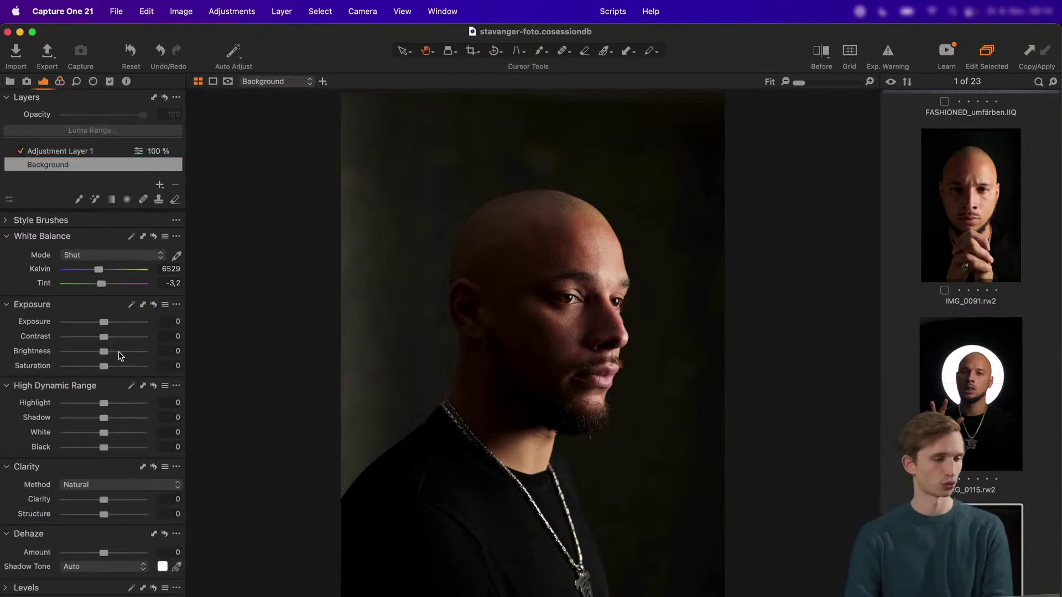
left_click_drag(114, 353, 129, 357)
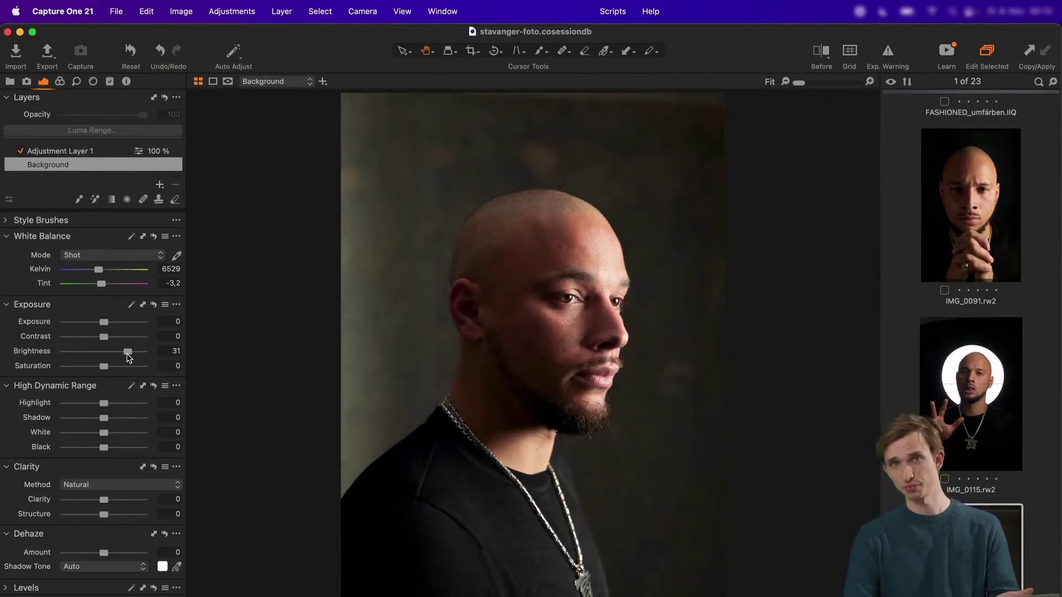
double_click(127, 355)
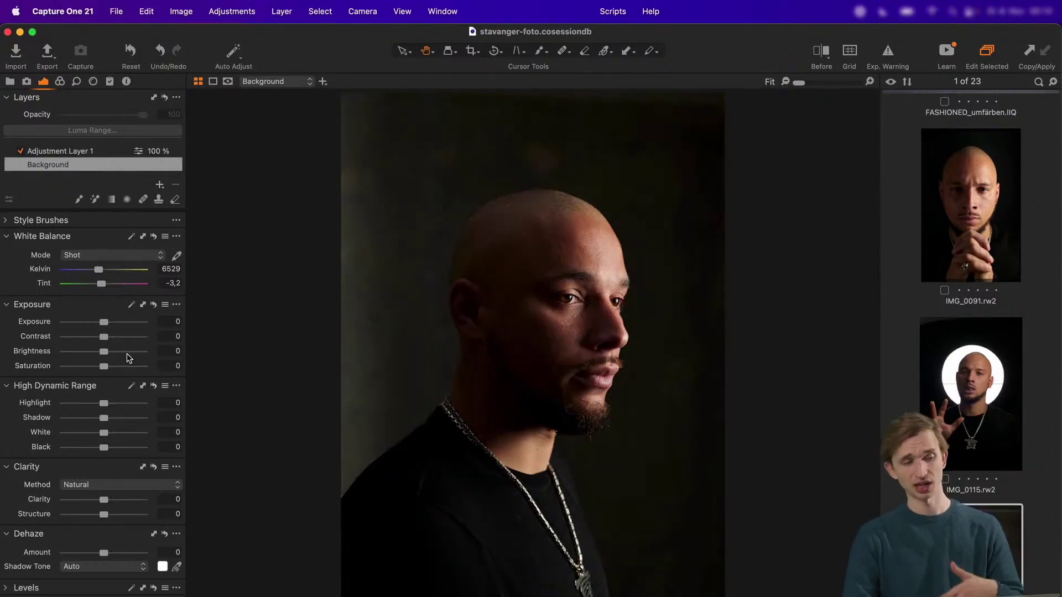
Open the Luma Range of Adjustment Layer 1, display its mask, and raise the lower range limit to 144 with a falloff of 113
left_click(83, 155)
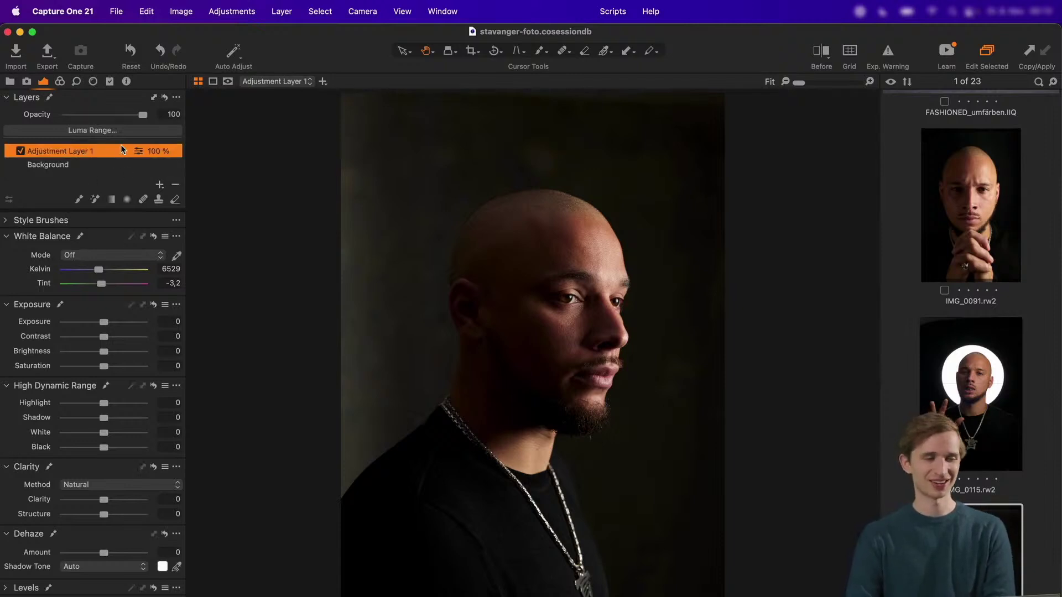
left_click(106, 132)
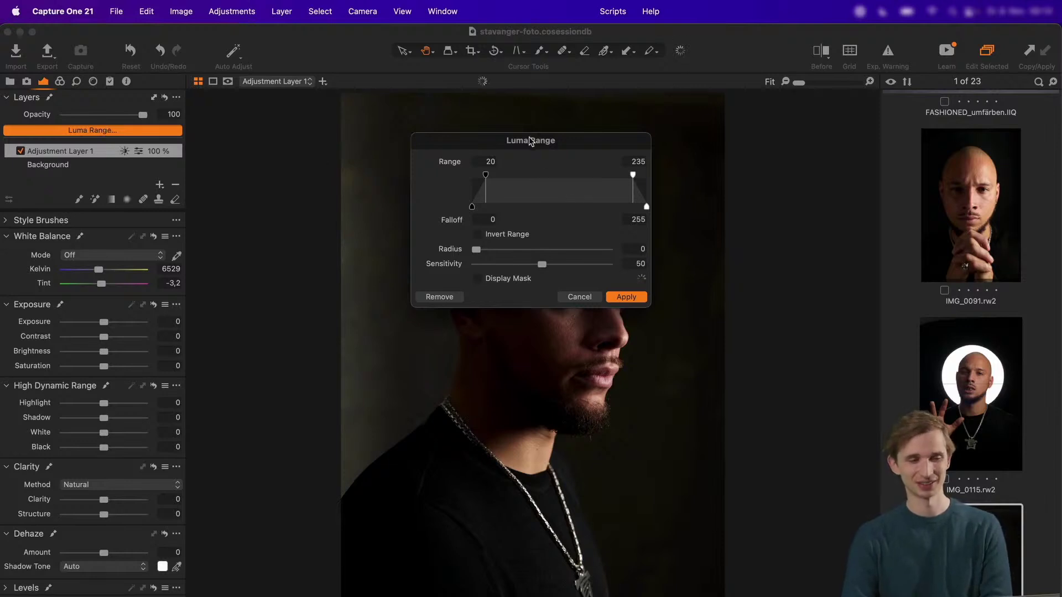
left_click(496, 279)
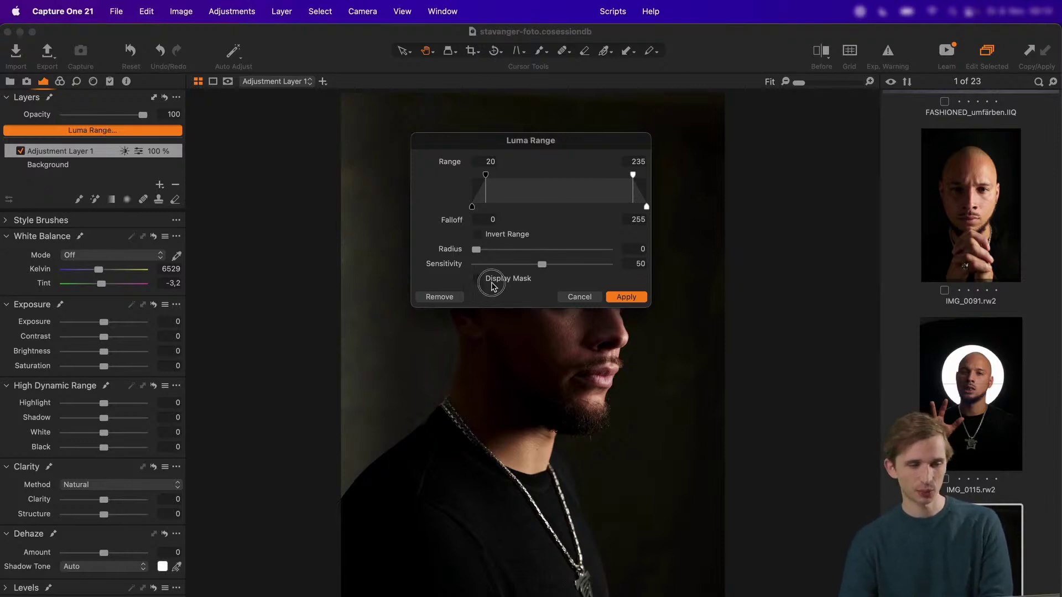
left_click_drag(572, 144, 890, 207)
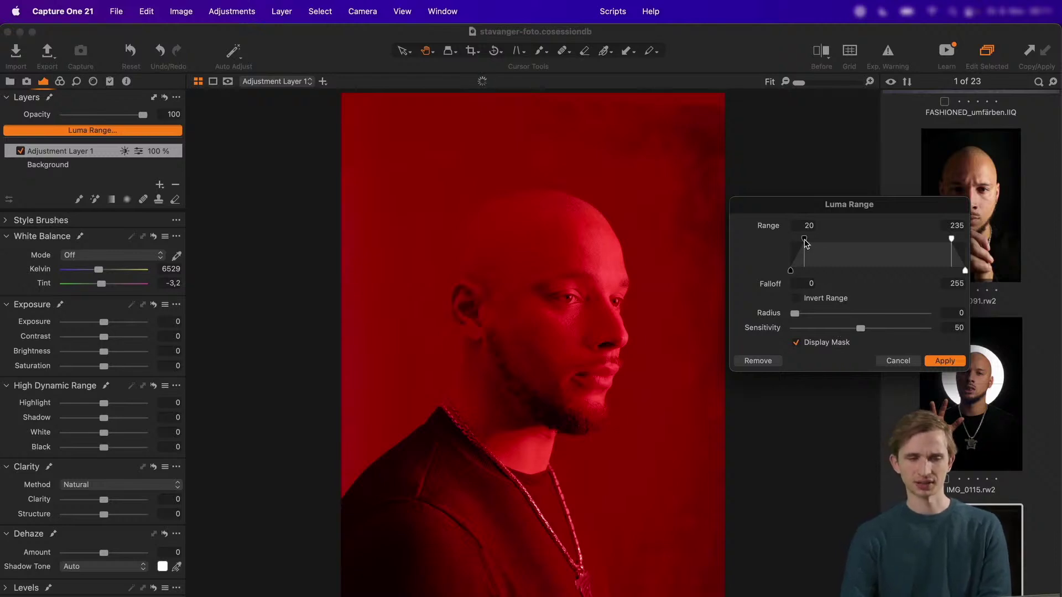
left_click_drag(805, 243, 889, 241)
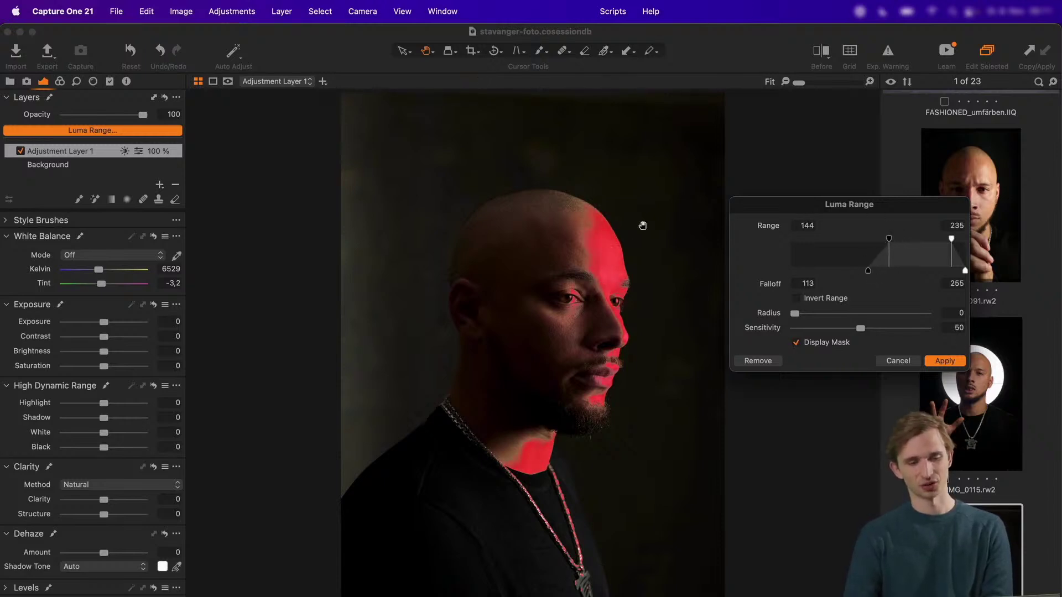
Try softer and harder lower luma transitions, including range 155 with falloff 86, then with falloff 155, and range 165 with falloff 106
left_click_drag(889, 244, 850, 279)
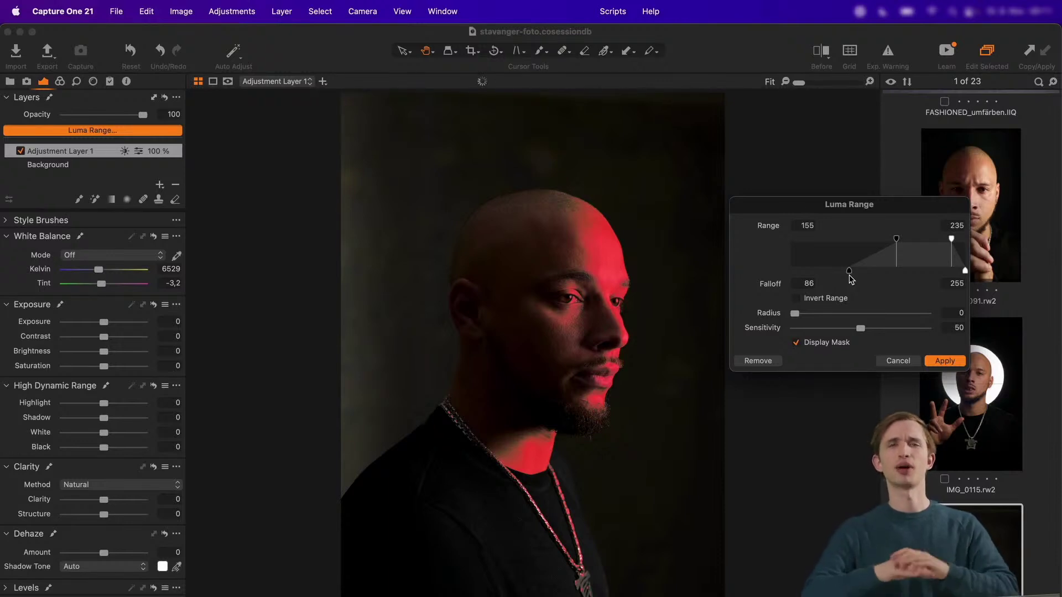
left_click_drag(849, 272, 896, 270)
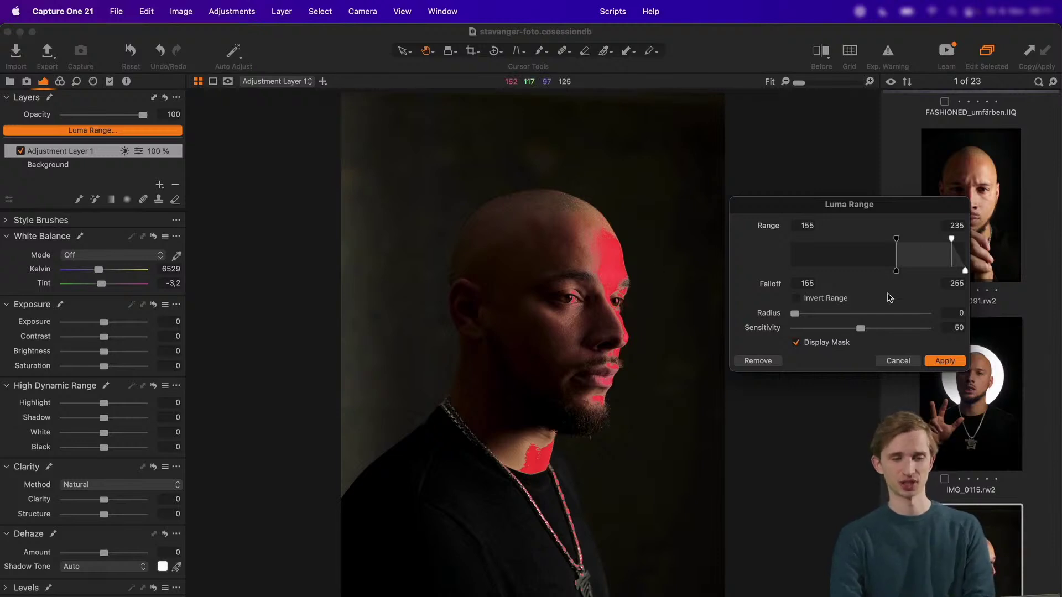
left_click_drag(896, 272, 857, 272)
left_click_drag(897, 240, 904, 246)
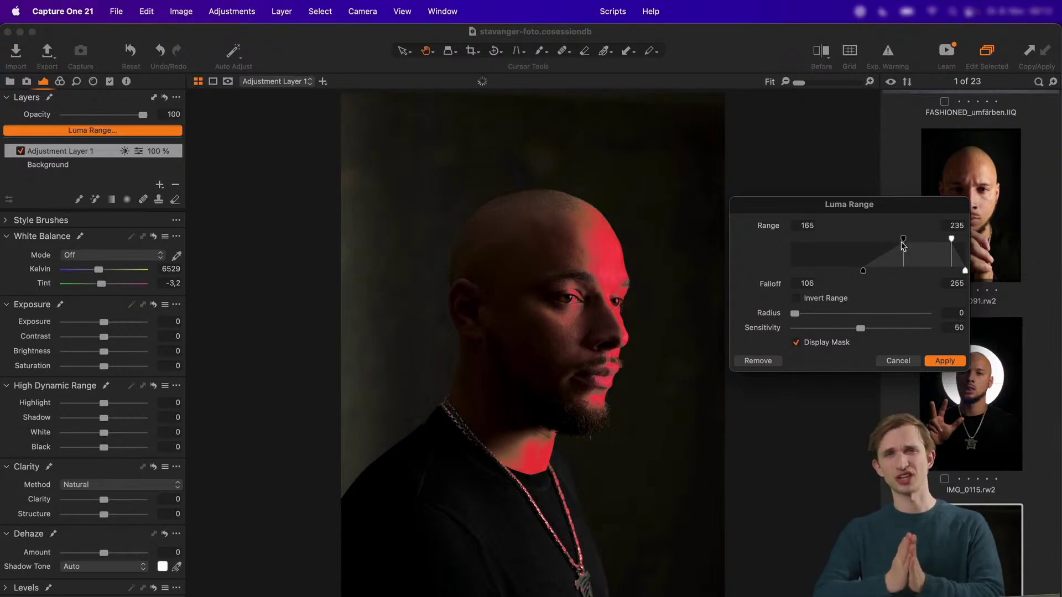
Set the lower luma range limit to about 139 with a falloff of about 69 and apply the Luma Range
left_click_drag(903, 245, 866, 277)
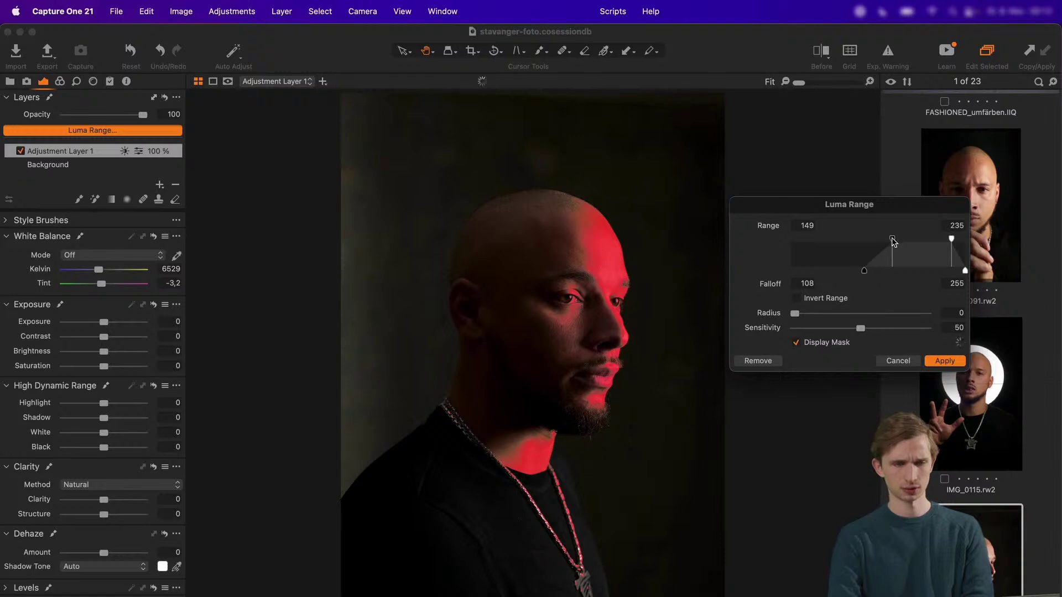
left_click_drag(892, 241, 879, 239)
left_click_drag(855, 274, 834, 273)
left_click_drag(881, 244, 887, 242)
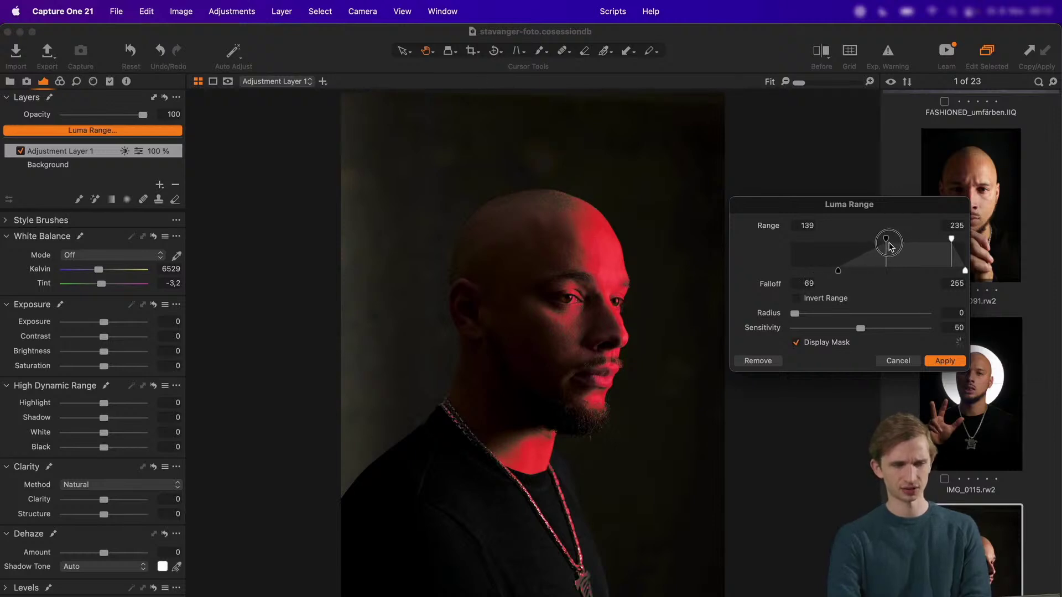
left_click(942, 361)
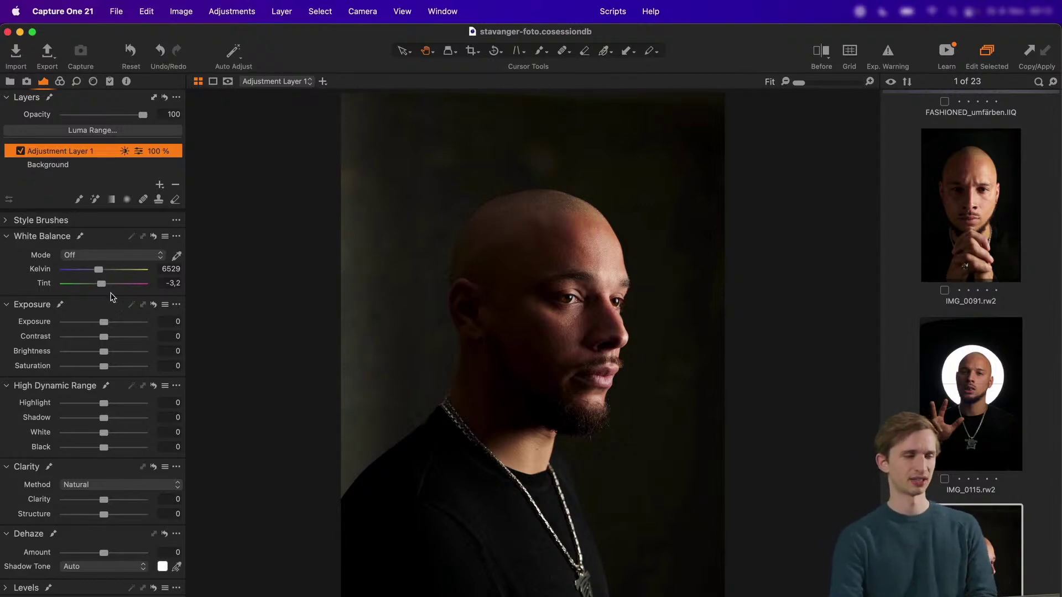
Raise the Brightness of the luma-masked adjustment layer to 15
left_click_drag(104, 352, 118, 359)
double_click(117, 360)
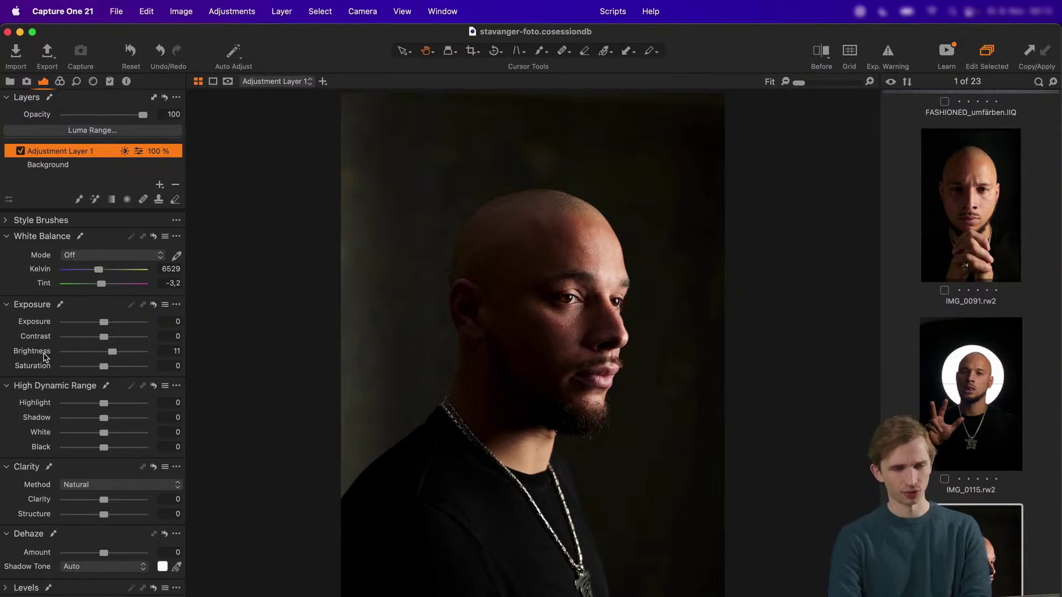
left_click_drag(46, 356, 109, 360)
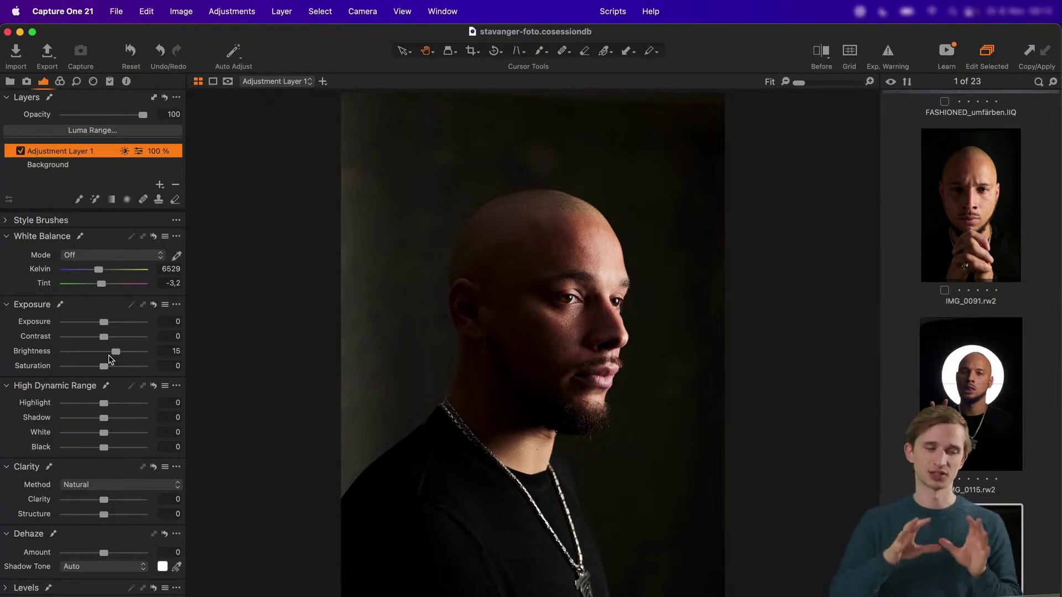
Compare the portrait with and without Adjustment Layer 1 by switching the layer off and on
left_click(20, 151)
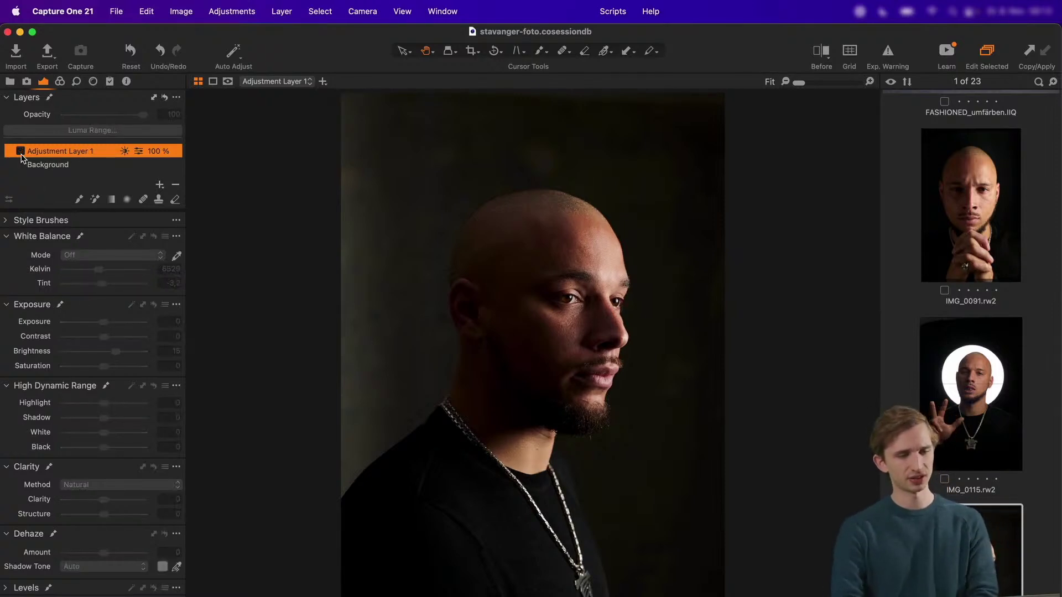
left_click(21, 151)
left_click(20, 151)
left_click(21, 151)
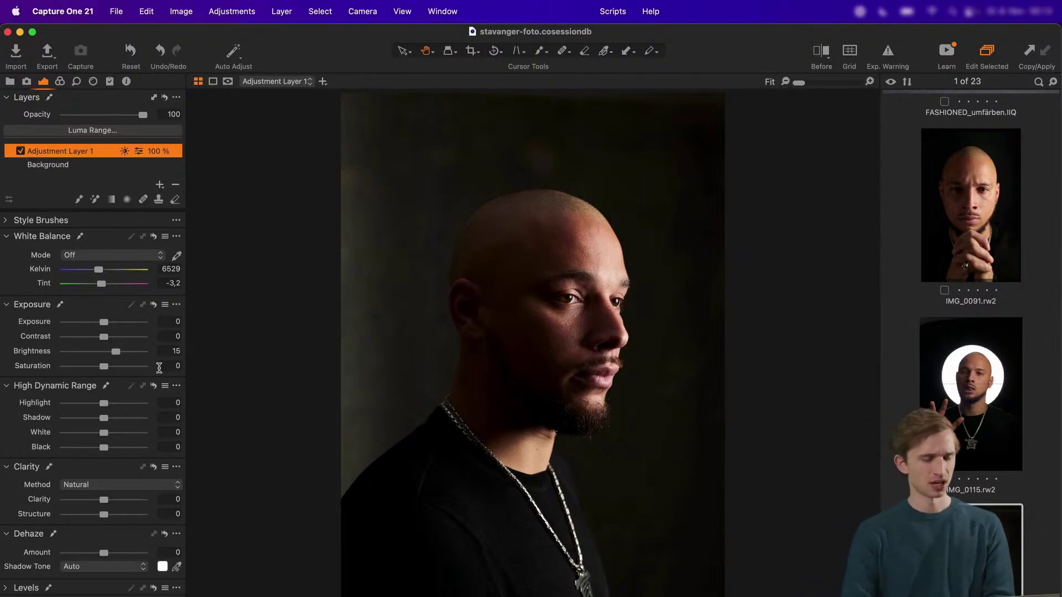
On Adjustment Layer 1, raise Brightness to 36 and lower Highlight to -53, judging the effect on the forehead at 100% magnification
left_click_drag(116, 351, 118, 352)
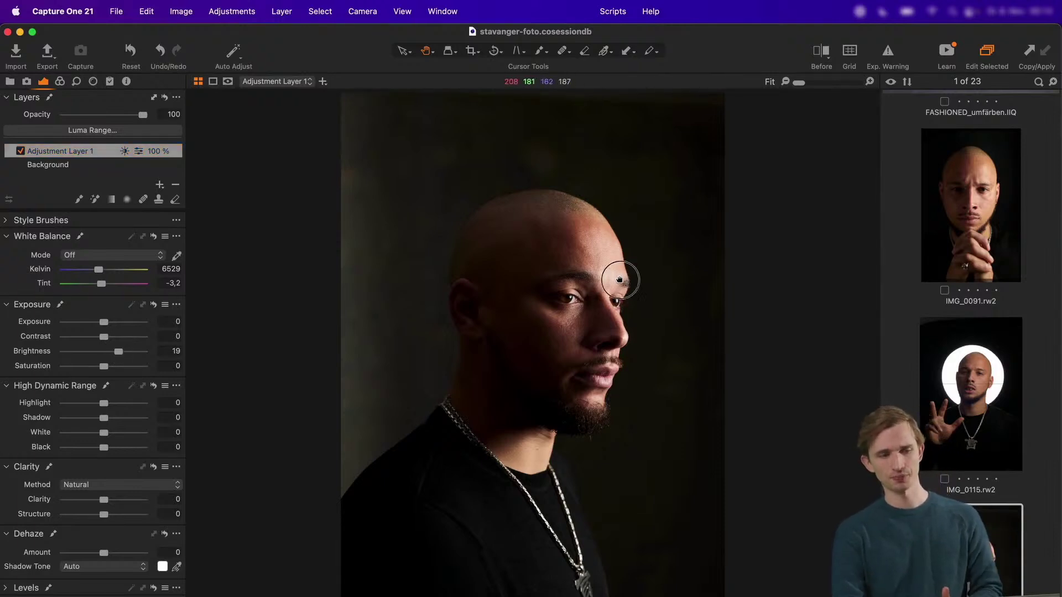
left_click(604, 276)
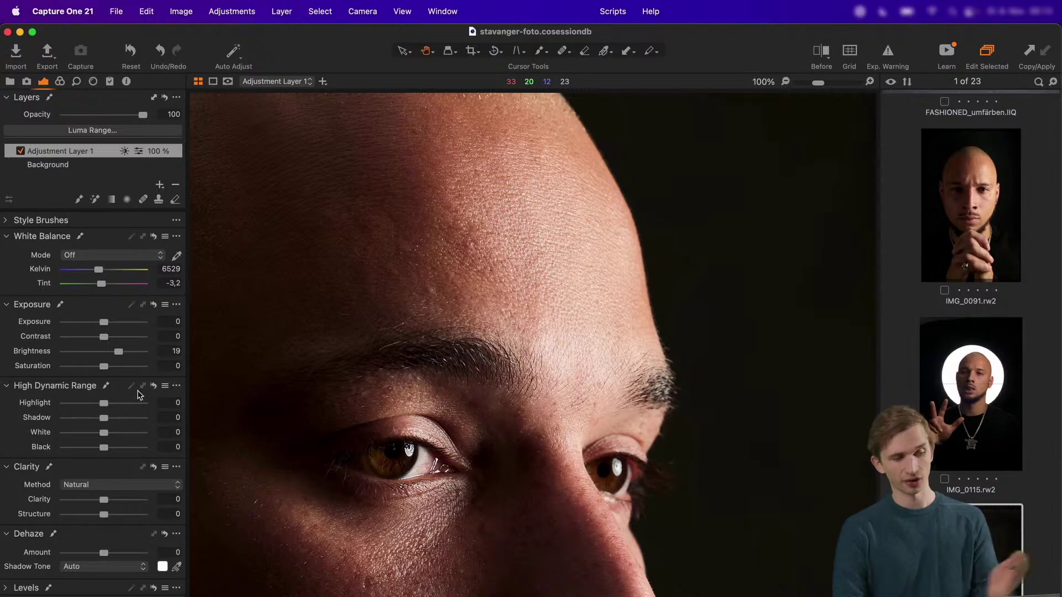
left_click_drag(103, 403, 73, 409)
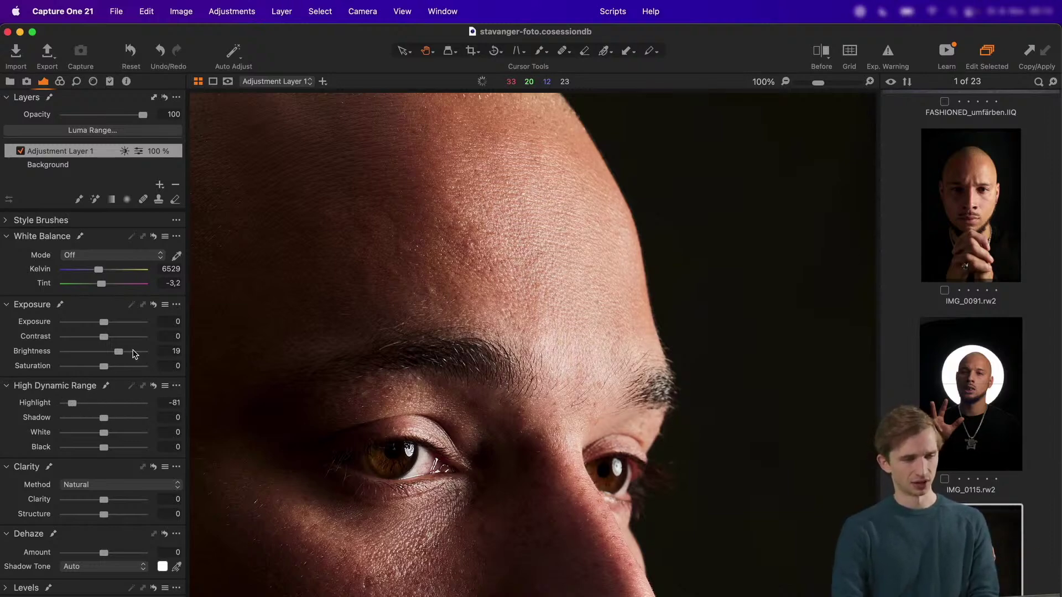
left_click_drag(118, 352, 132, 356)
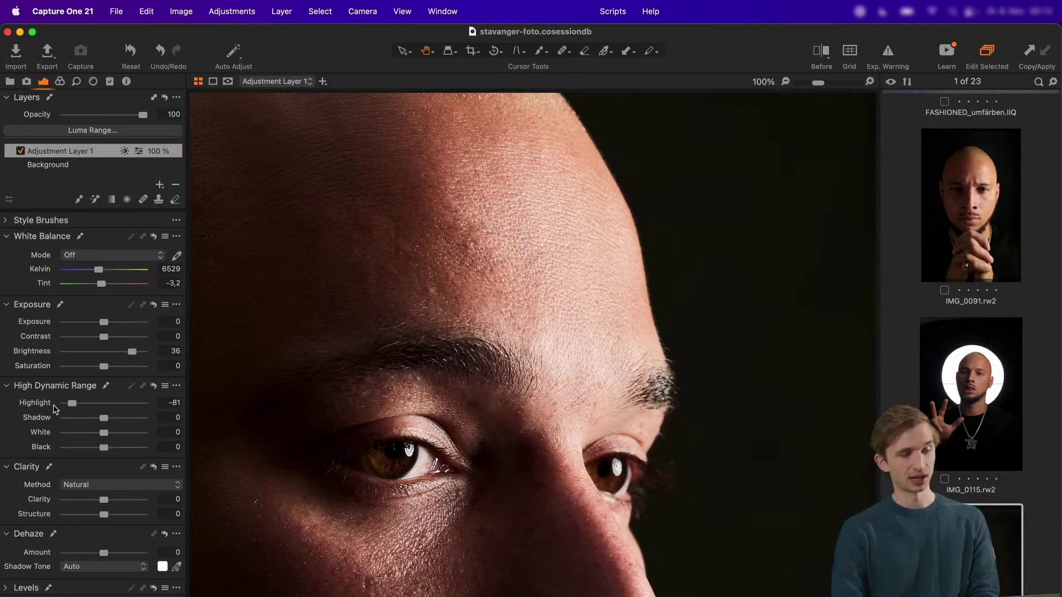
left_click_drag(72, 404, 83, 409)
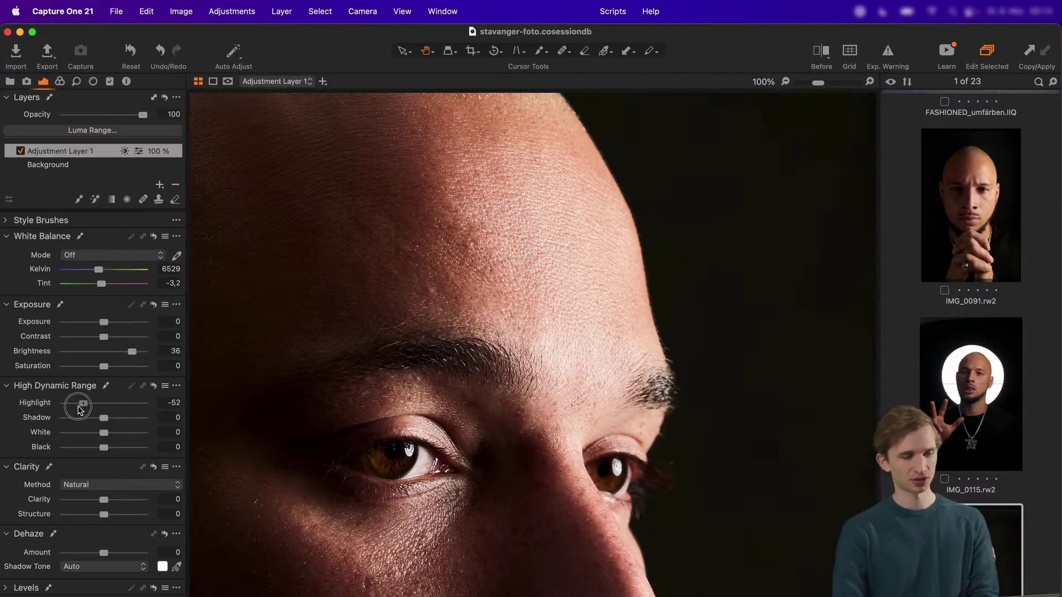
double_click(39, 410)
scroll(38, 409, "down", 5)
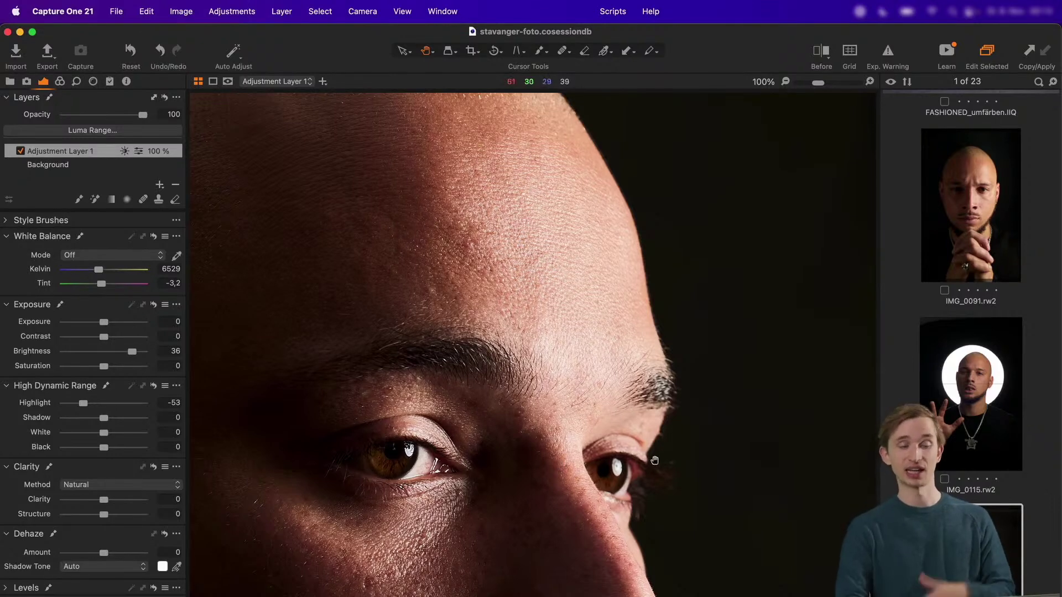
Show the whole portrait again and reduce the opacity of Adjustment Layer 1 to 49
left_click(635, 433)
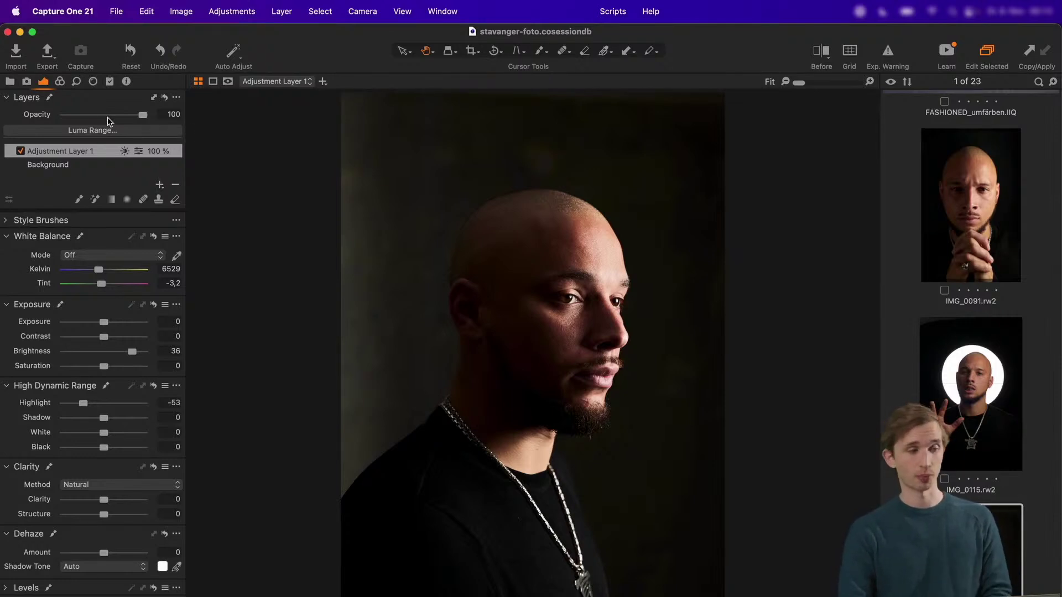
mouse_move(108, 119)
left_mouse_down()
mouse_move(95, 118)
mouse_move(170, 113)
mouse_move(102, 113)
left_mouse_up()
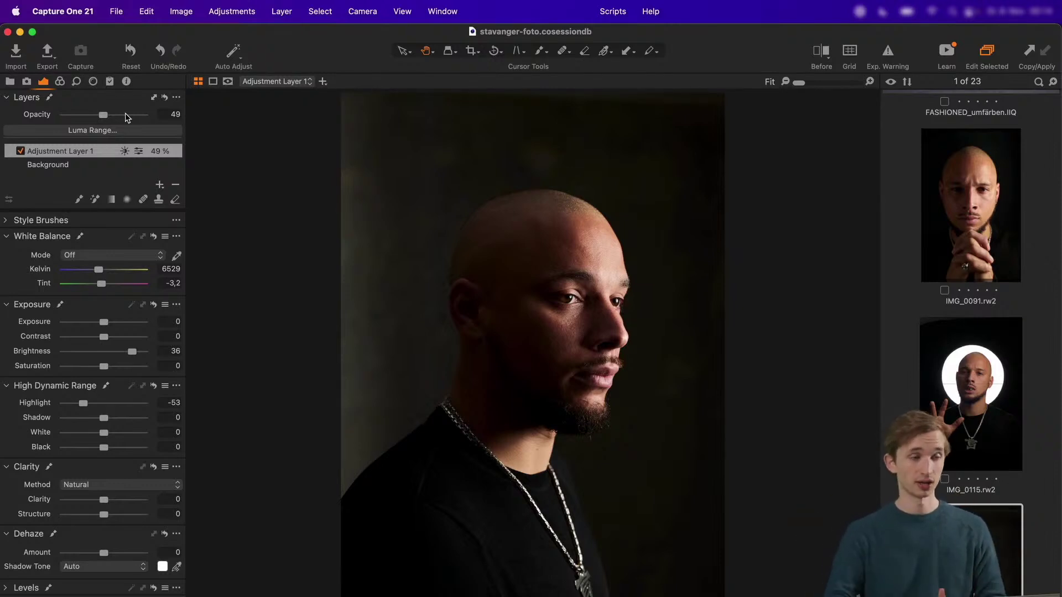
left_click(106, 115)
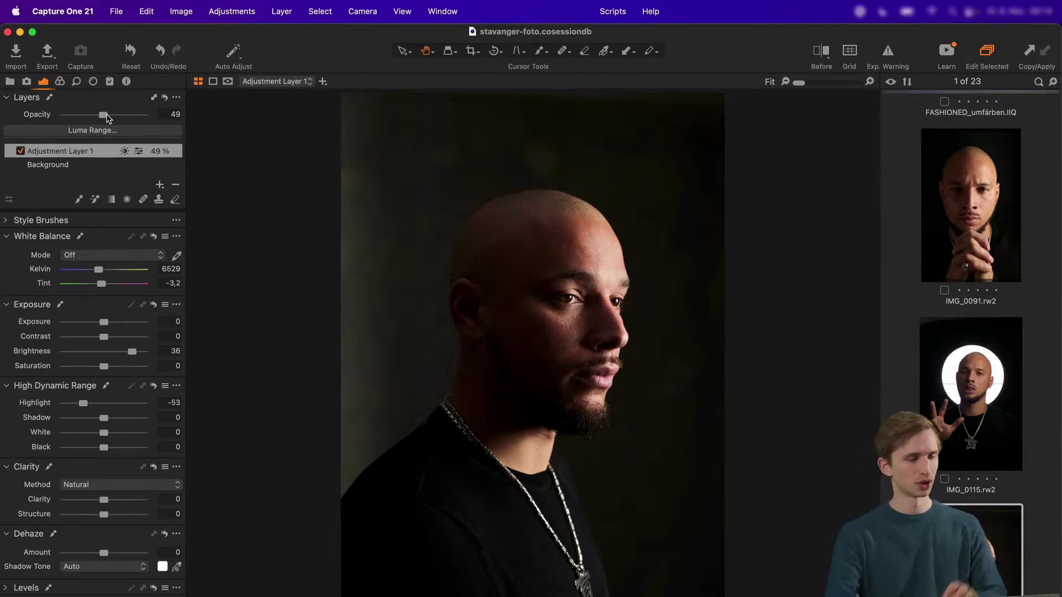
Reduce the opacity of Adjustment Layer 1 to 40 and add a new filled adjustment layer
left_click_drag(107, 117, 101, 118)
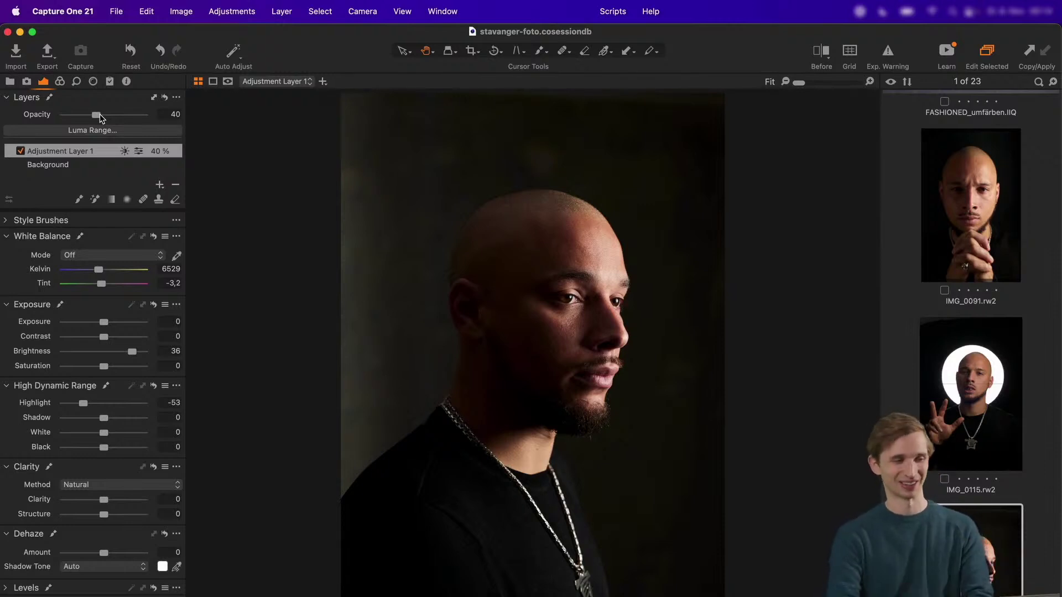
left_click(63, 164)
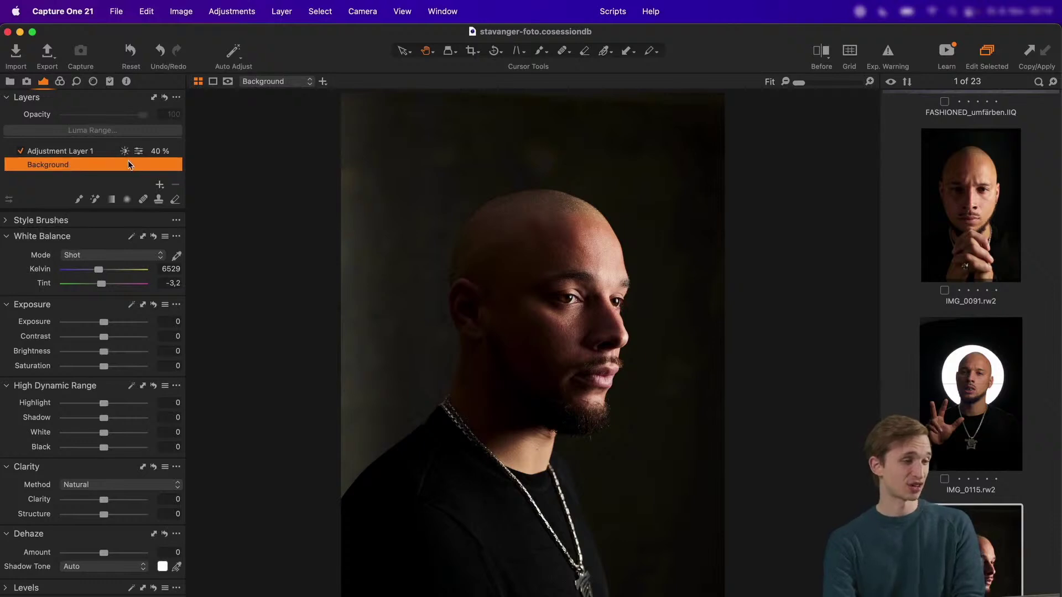
left_click(159, 184)
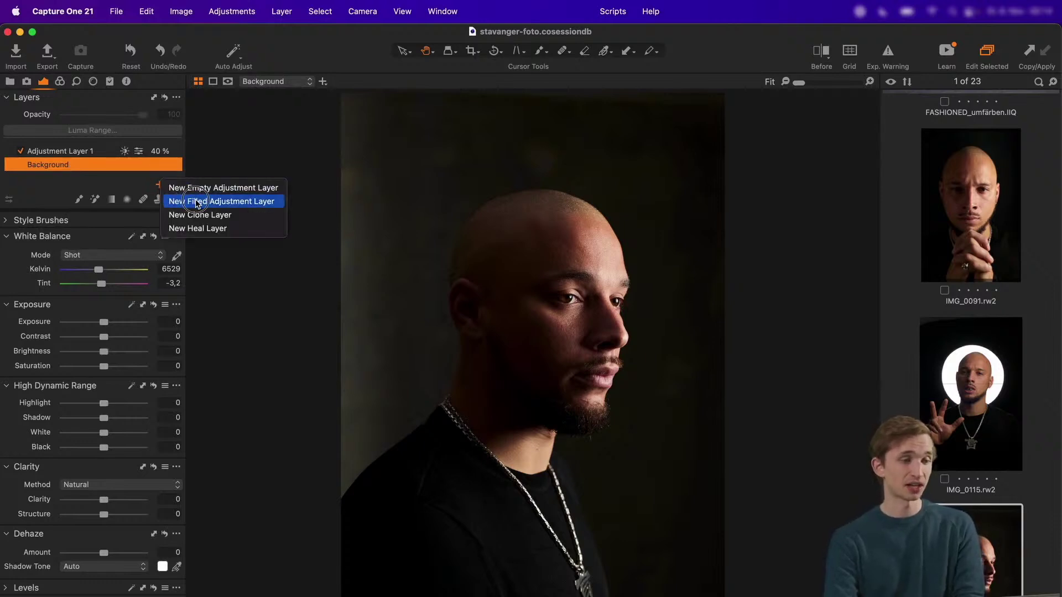
left_click(196, 201)
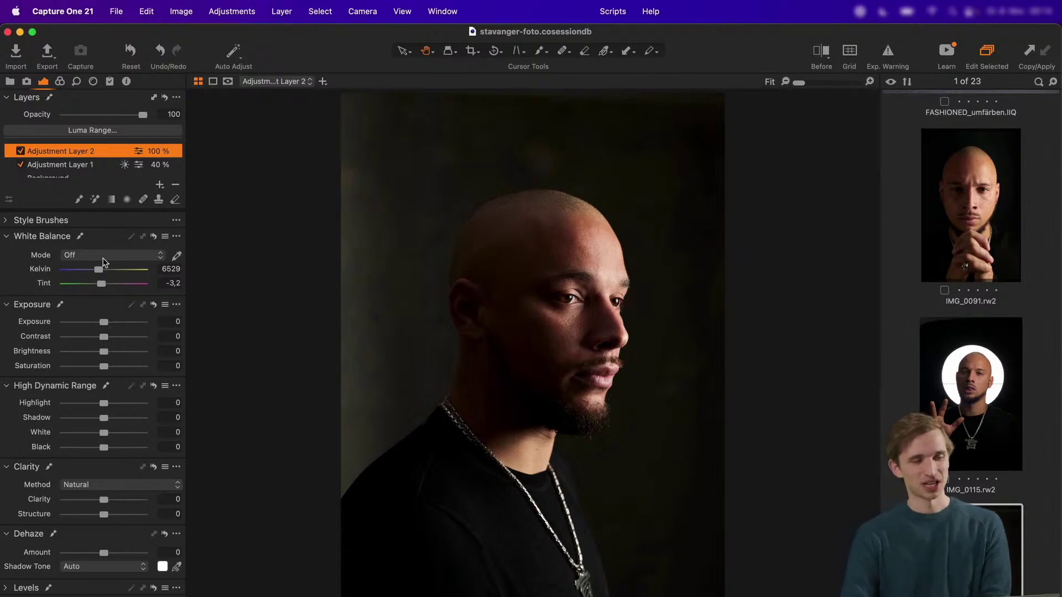
Open the Color Balance tool, look at the Master wheel and return to the 3-Way wheels
left_click(59, 82)
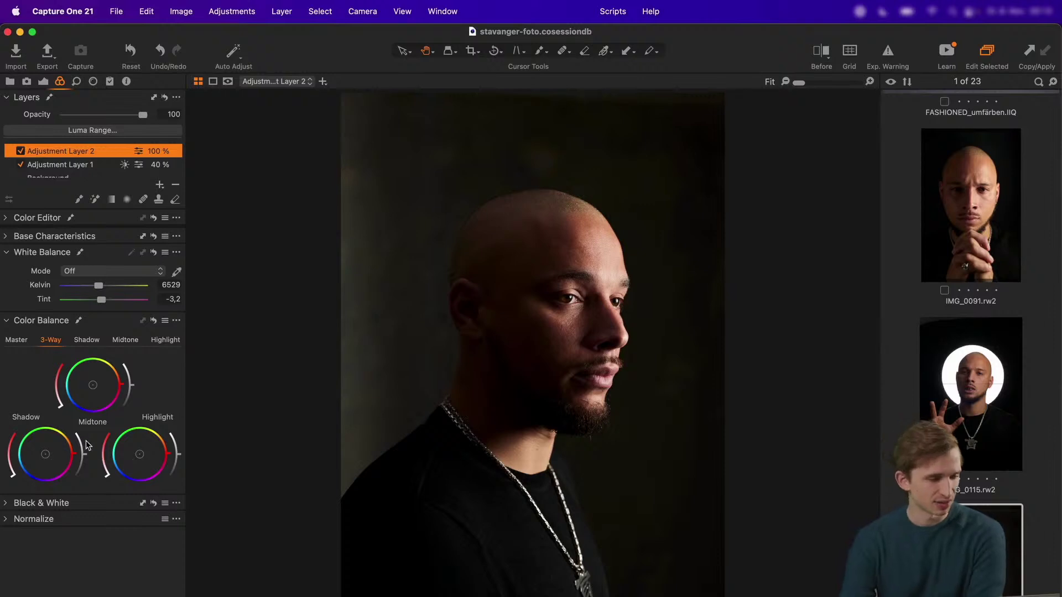
left_click(19, 342)
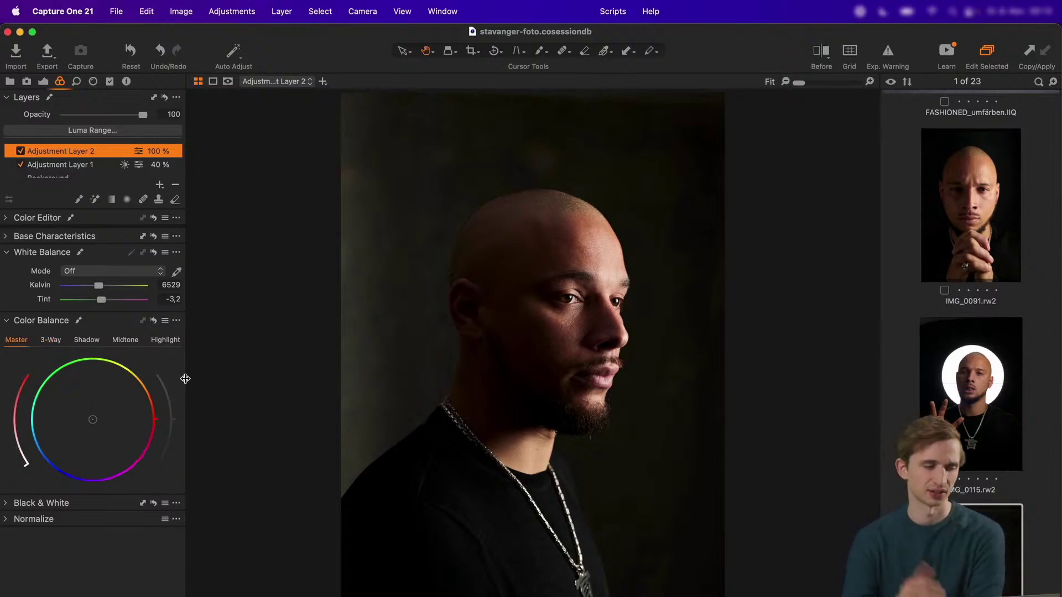
left_click(53, 341)
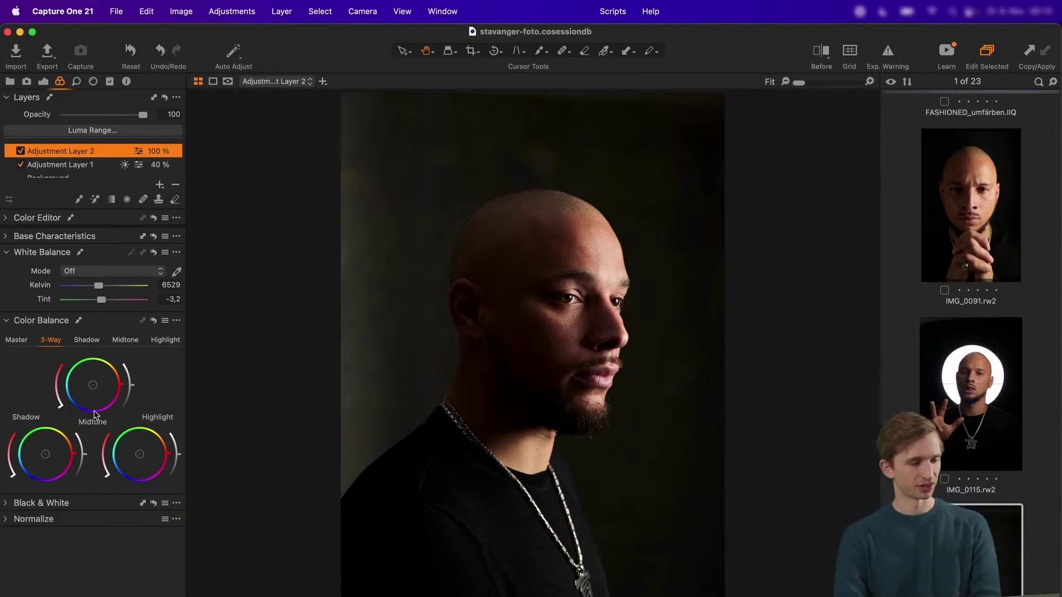
Try out the midtone, highlight and shadow lightness in 3-Way Color Balance, leaving the shadows slightly lightened
left_click(65, 409)
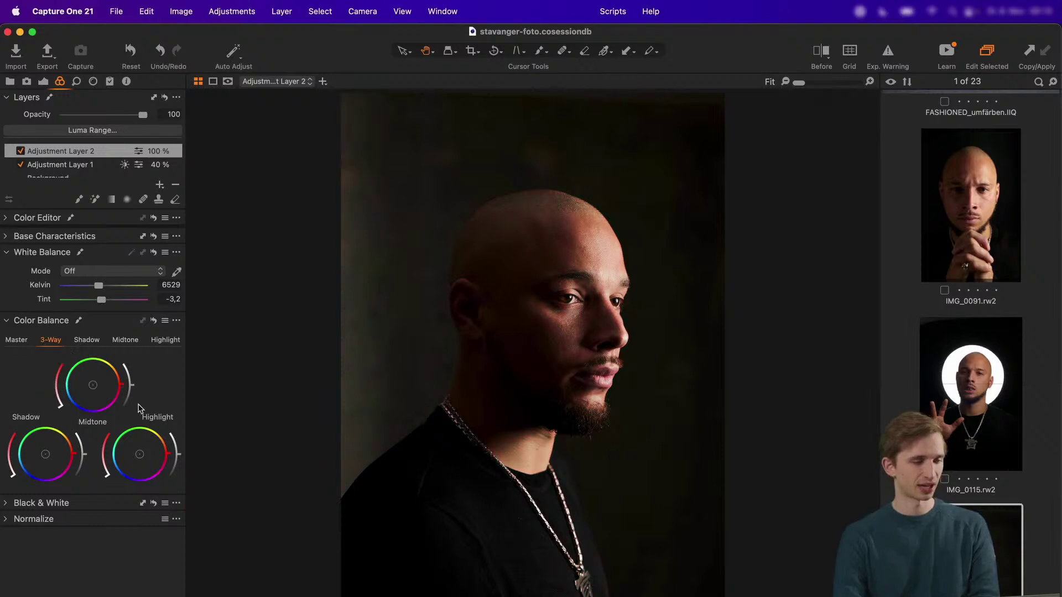
mouse_move(135, 391)
left_mouse_down()
mouse_move(130, 400)
mouse_move(133, 379)
left_mouse_up()
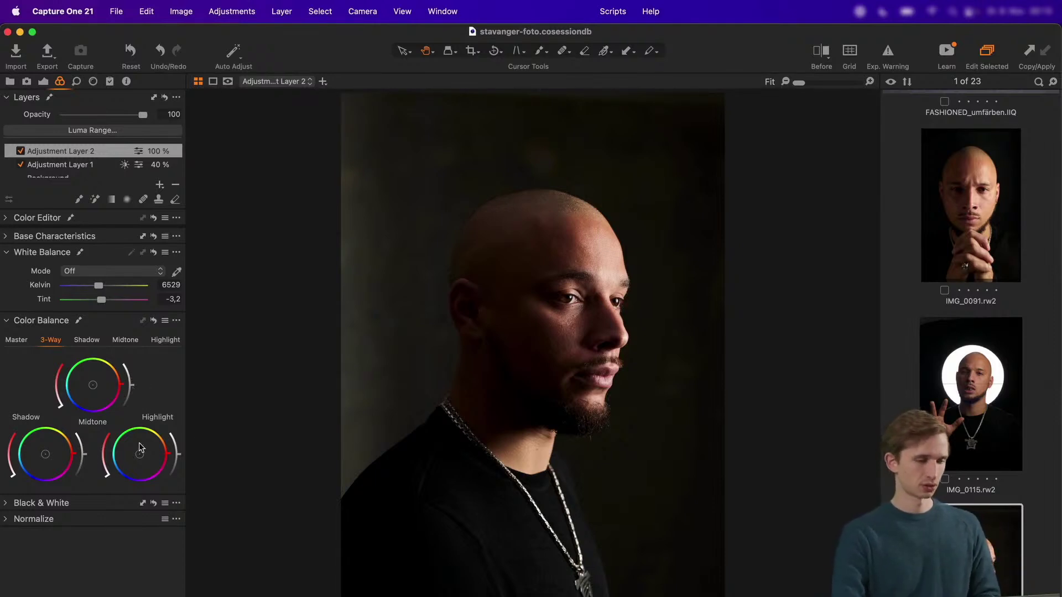
mouse_move(182, 456)
left_mouse_down()
mouse_move(176, 423)
mouse_move(177, 464)
left_mouse_up()
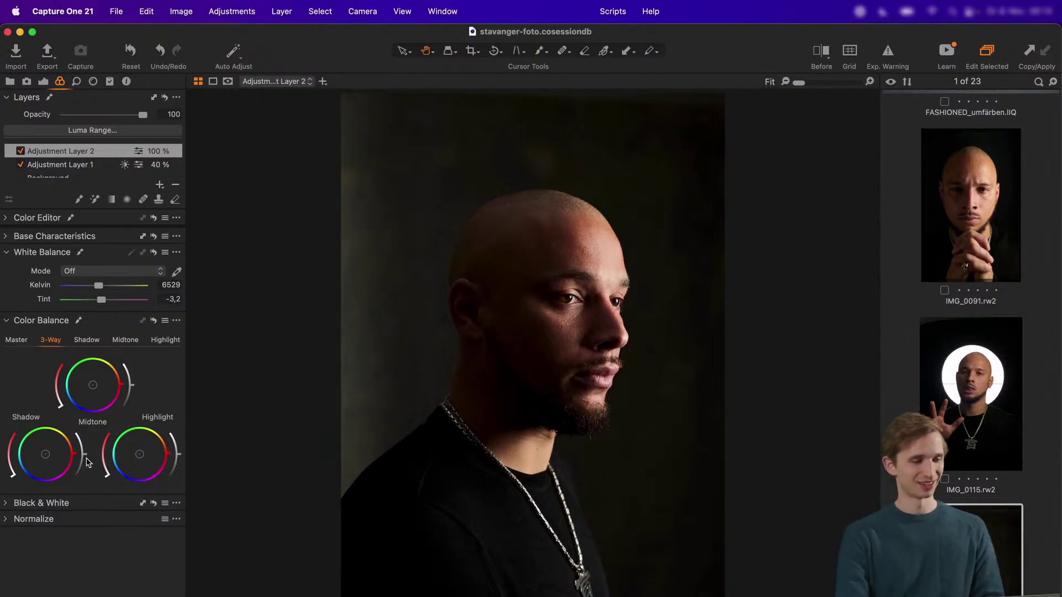
left_click_drag(84, 456, 81, 510)
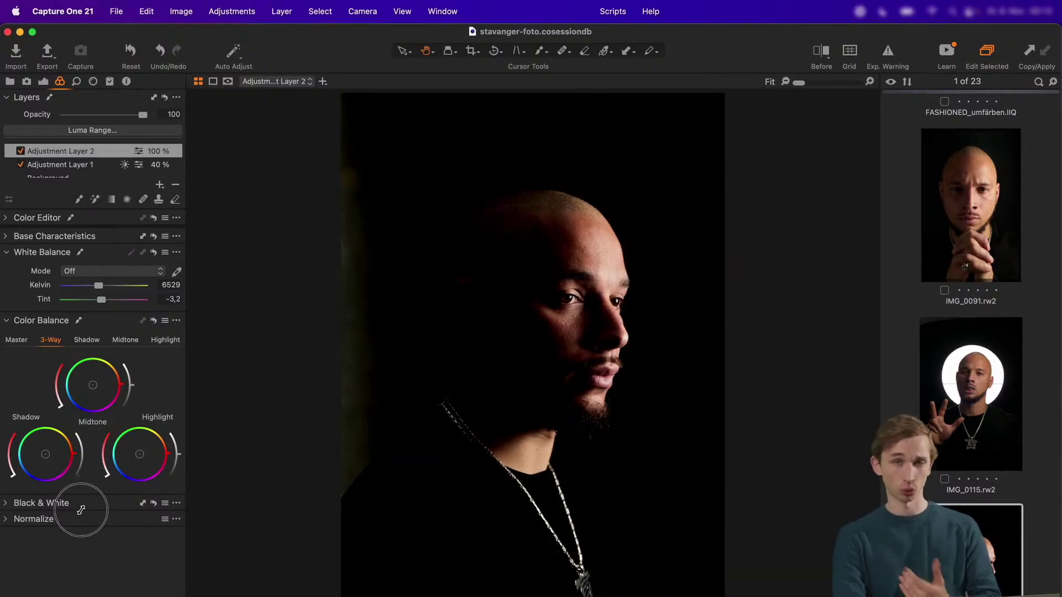
left_click_drag(81, 467, 87, 453)
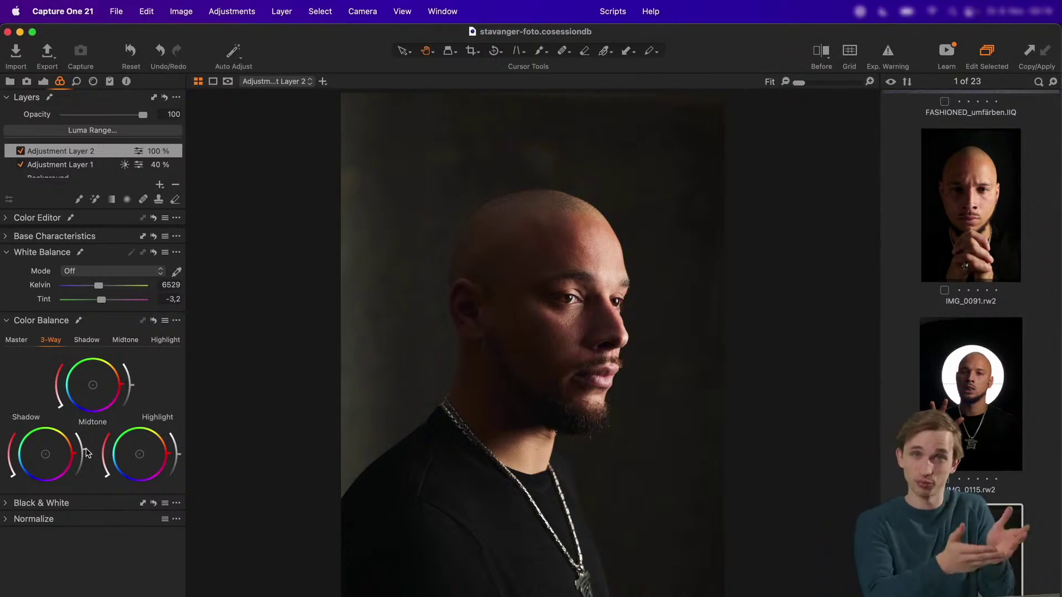
left_click_drag(85, 449, 84, 442)
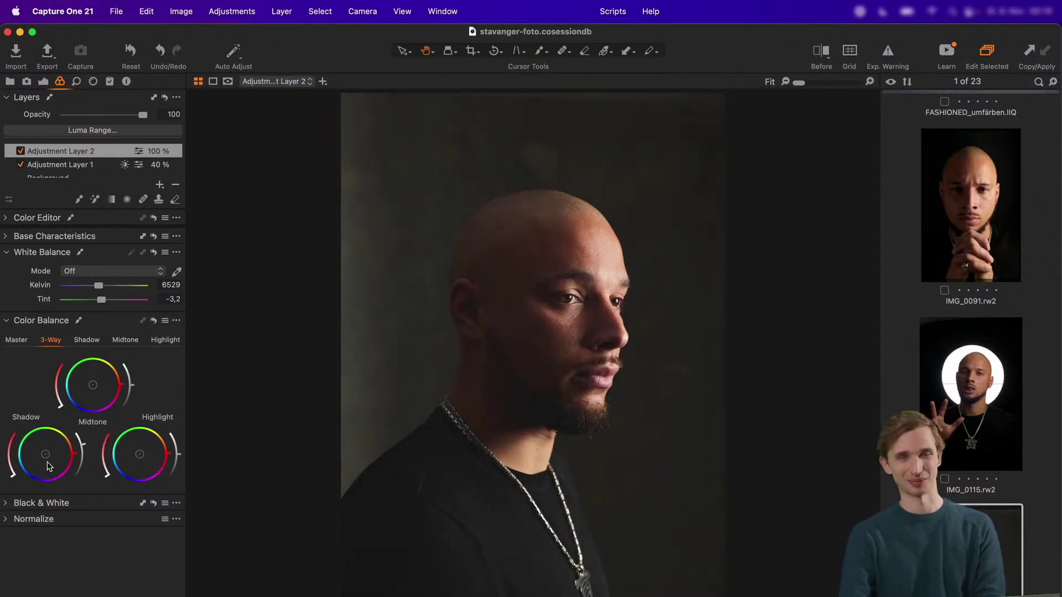
Tint the portrait's shadows a subtle blue with 3-Way Color Balance, trying stronger blue tints along the way
mouse_move(47, 463)
left_mouse_down()
mouse_move(39, 457)
mouse_move(52, 455)
mouse_move(39, 454)
mouse_move(54, 457)
mouse_move(43, 465)
left_mouse_up()
mouse_move(43, 465)
left_mouse_down()
mouse_move(41, 449)
mouse_move(45, 458)
left_mouse_up()
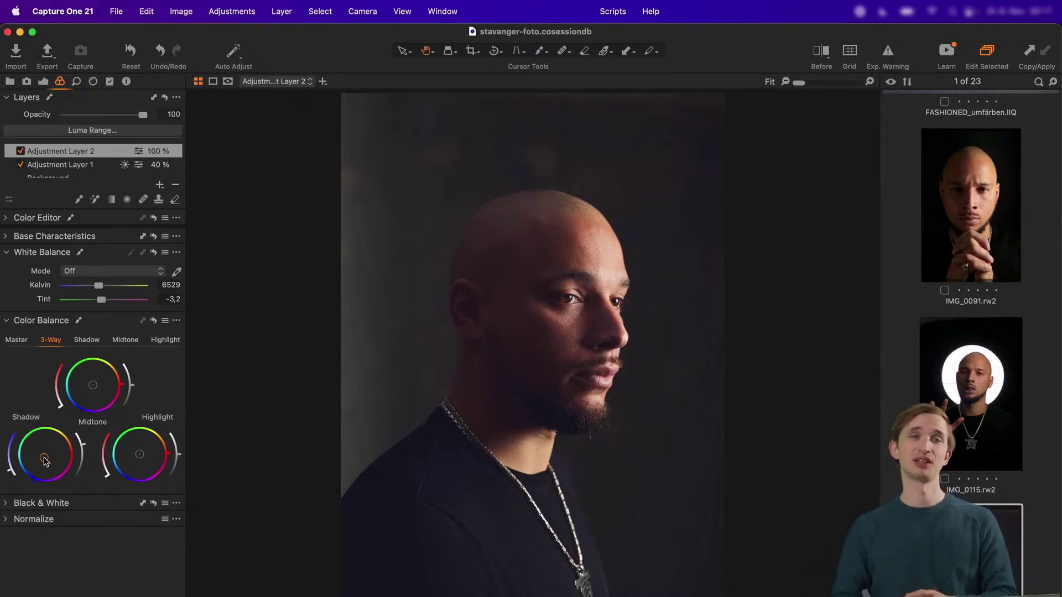
key("super+Tab")
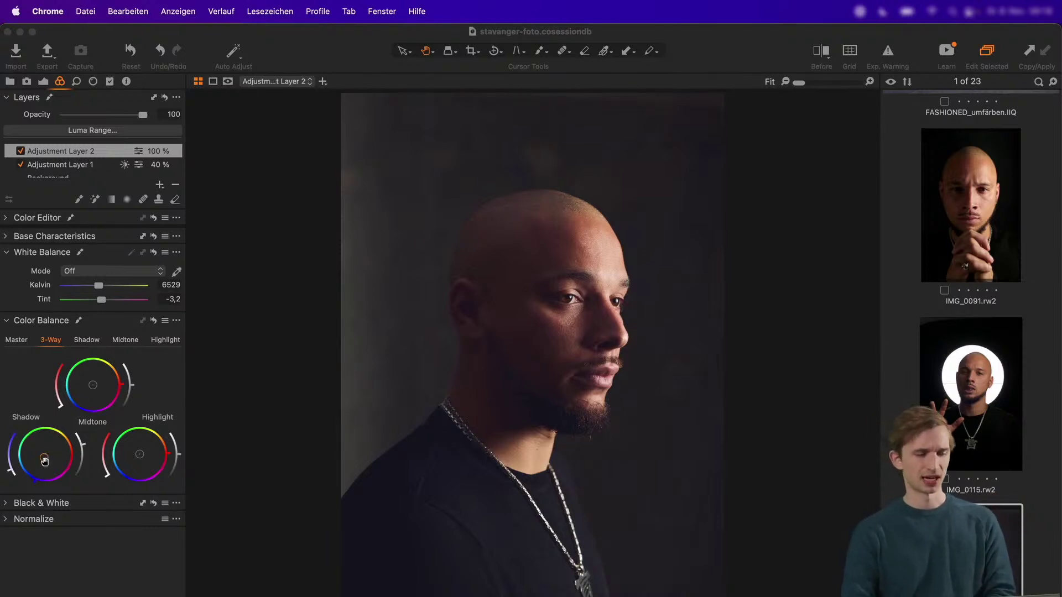
left_click_drag(44, 460, 44, 463)
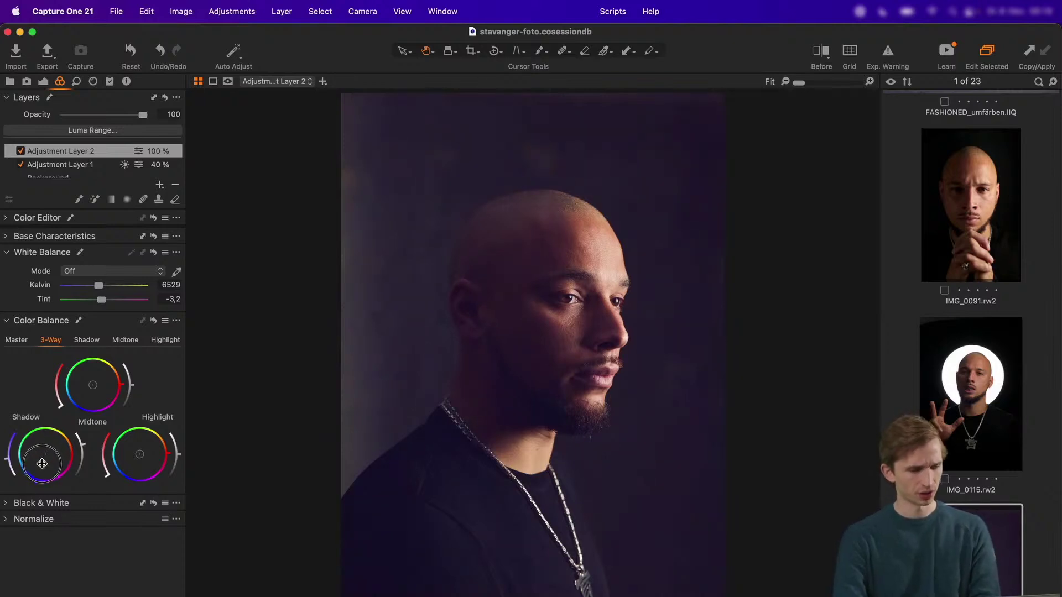
left_click_drag(43, 460, 31, 478)
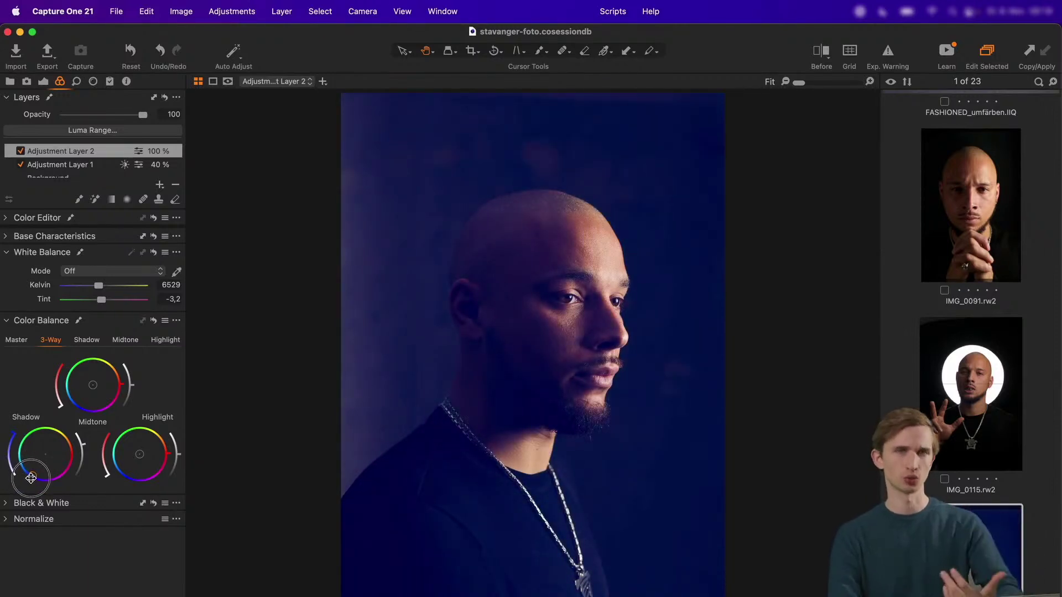
left_click_drag(30, 478, 42, 460)
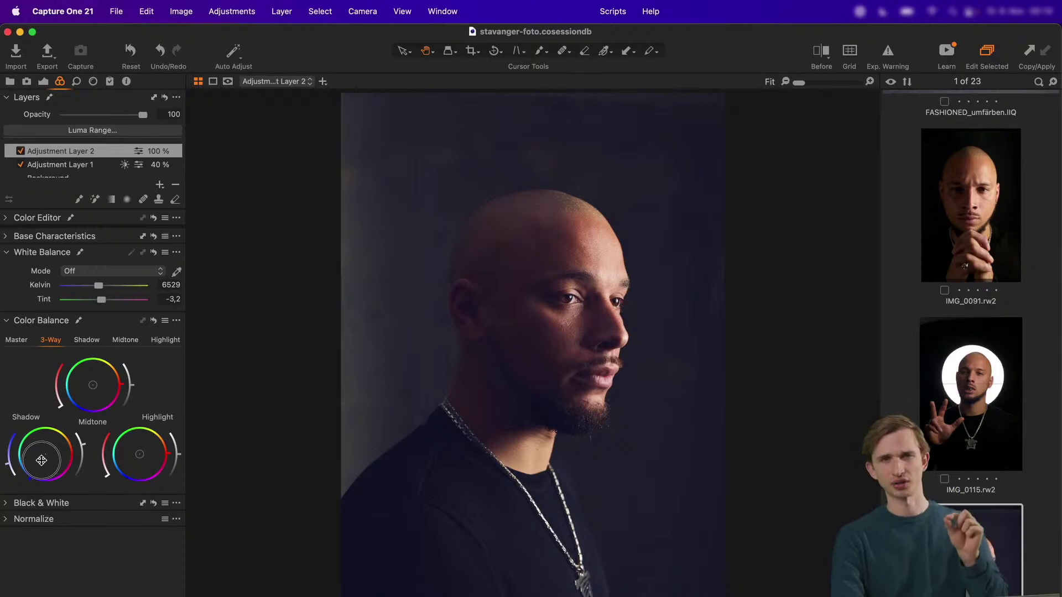
left_click_drag(42, 460, 44, 463)
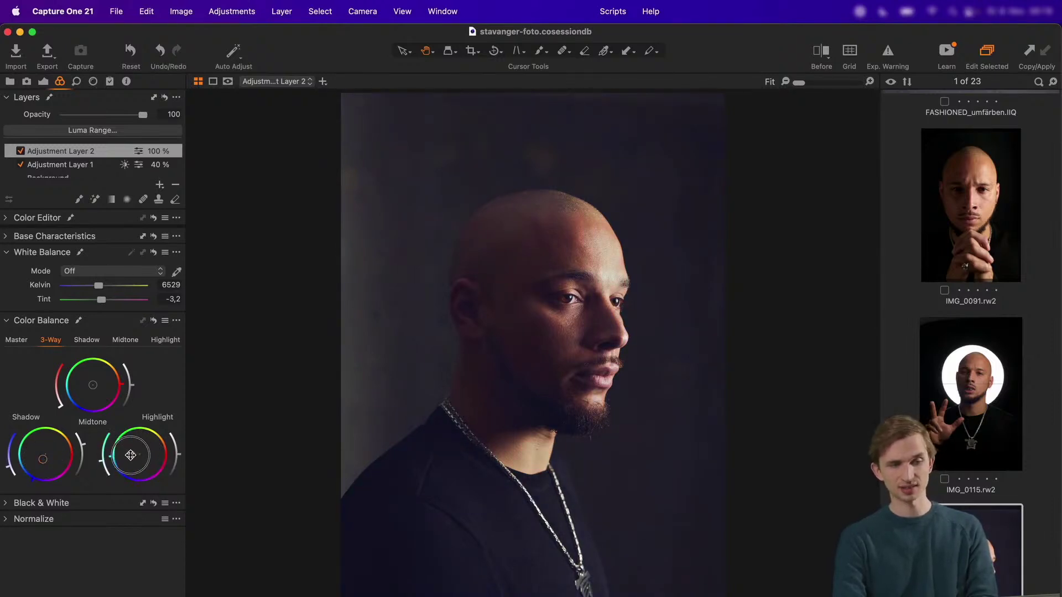
Shift the highlights toward cyan-blue and the midtones toward red-orange, and compare the portrait before and after
left_click_drag(135, 456, 130, 455)
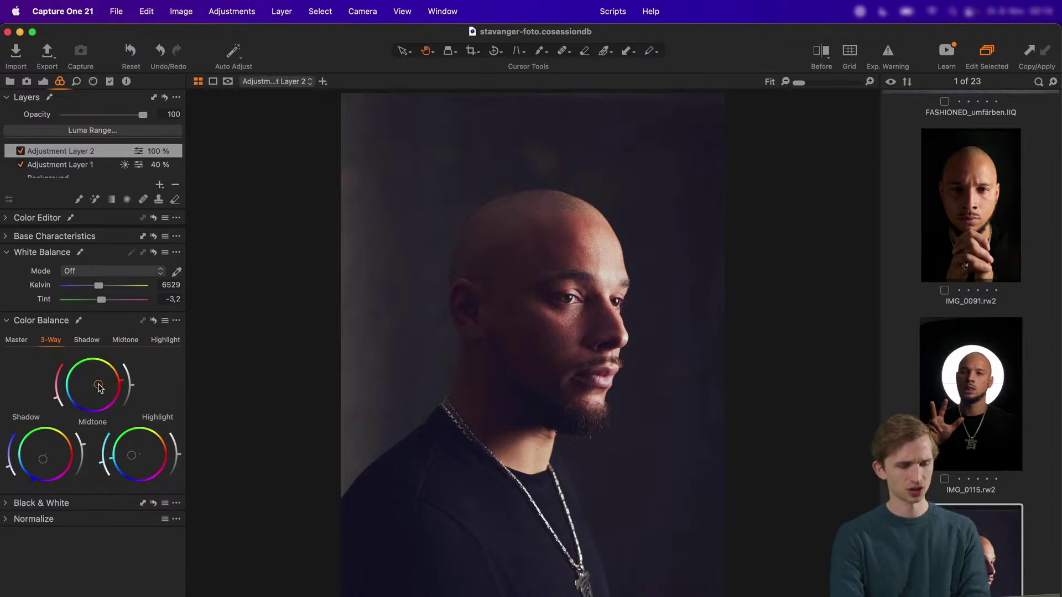
key("y")
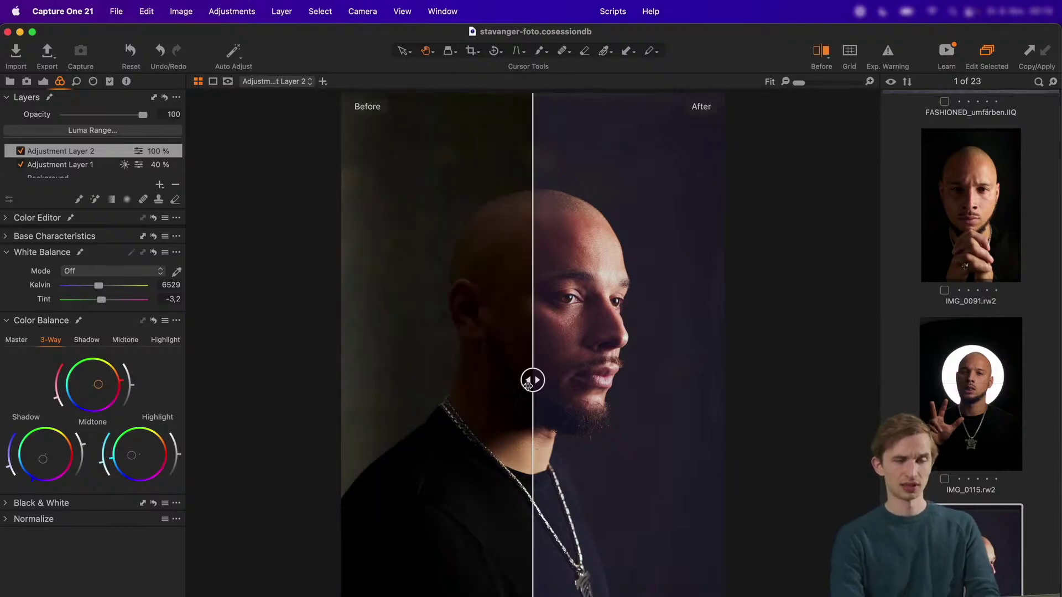
left_click_drag(528, 382, 256, 525)
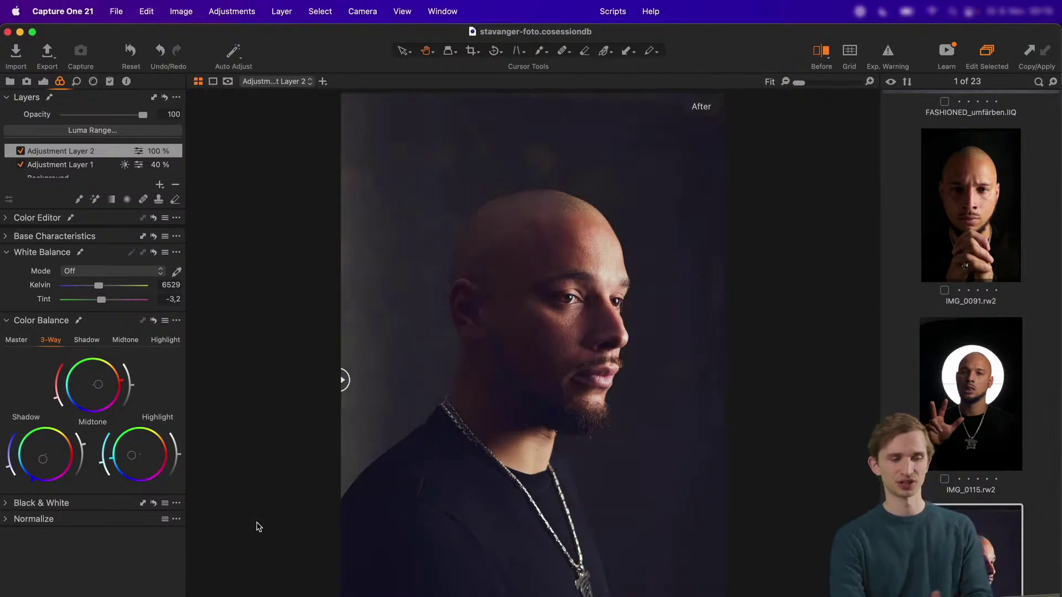
Reset Color Balance on Adjustment Layer 2 and turn off the before/after comparison
left_click(153, 321)
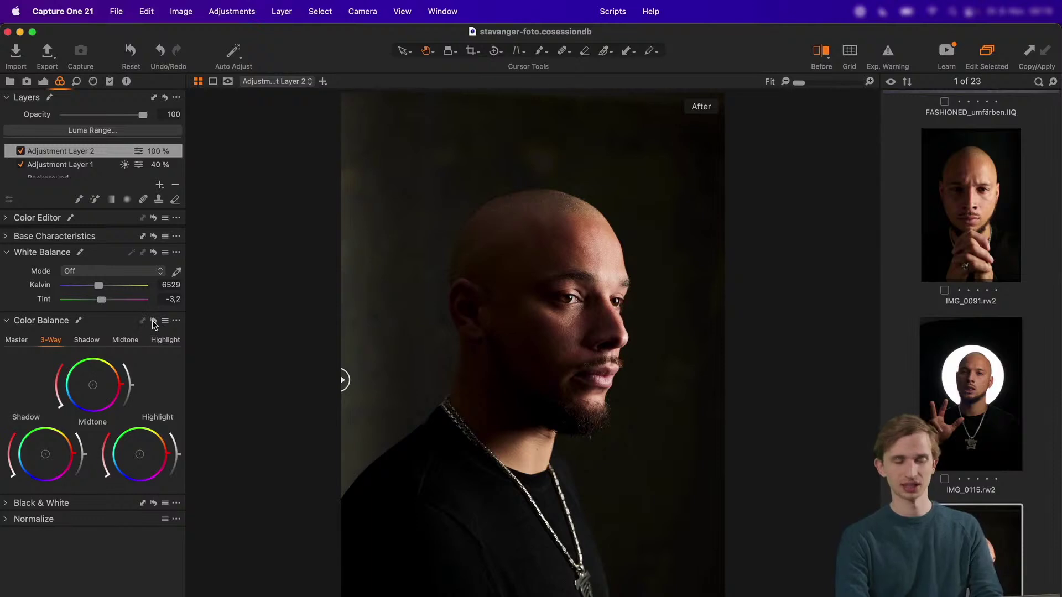
key("y")
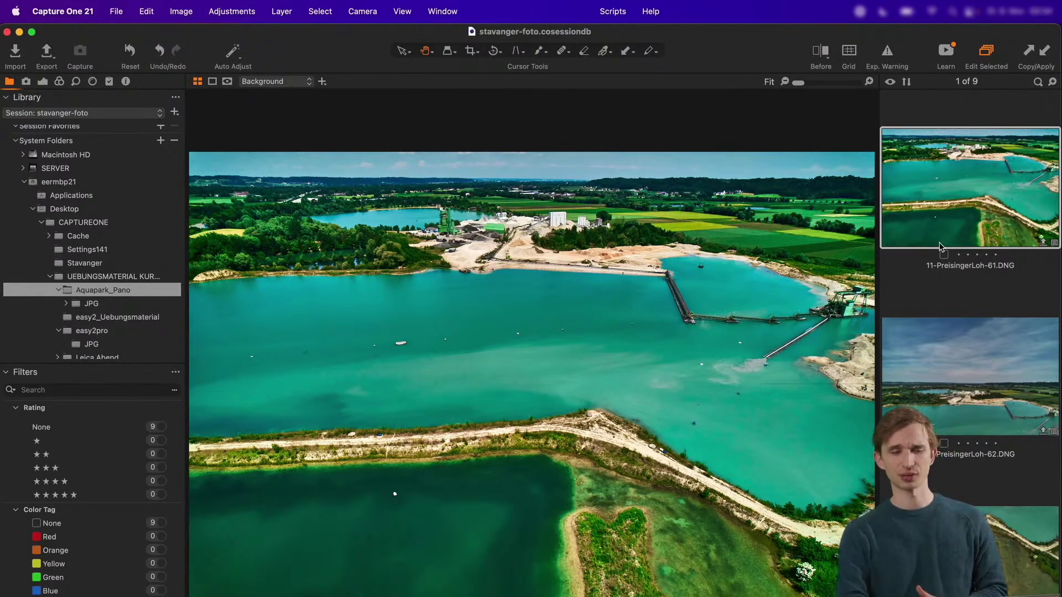
Apply the adjustments copied from 11-PreisingerLoh-61.DNG to all images in the Aquapark_Pano folder
scroll(974, 175, "up", 3)
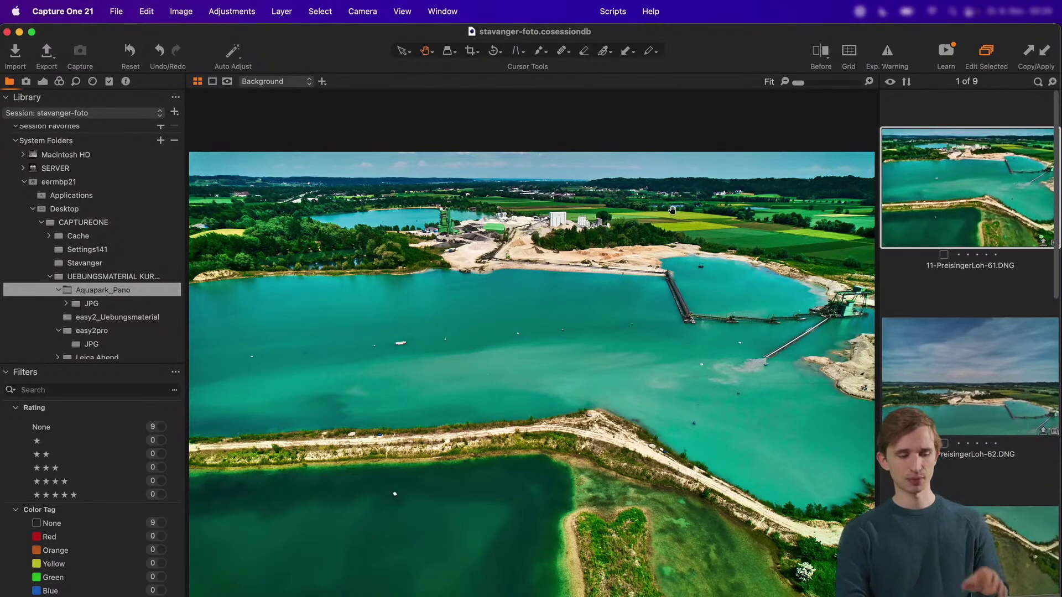
key("y")
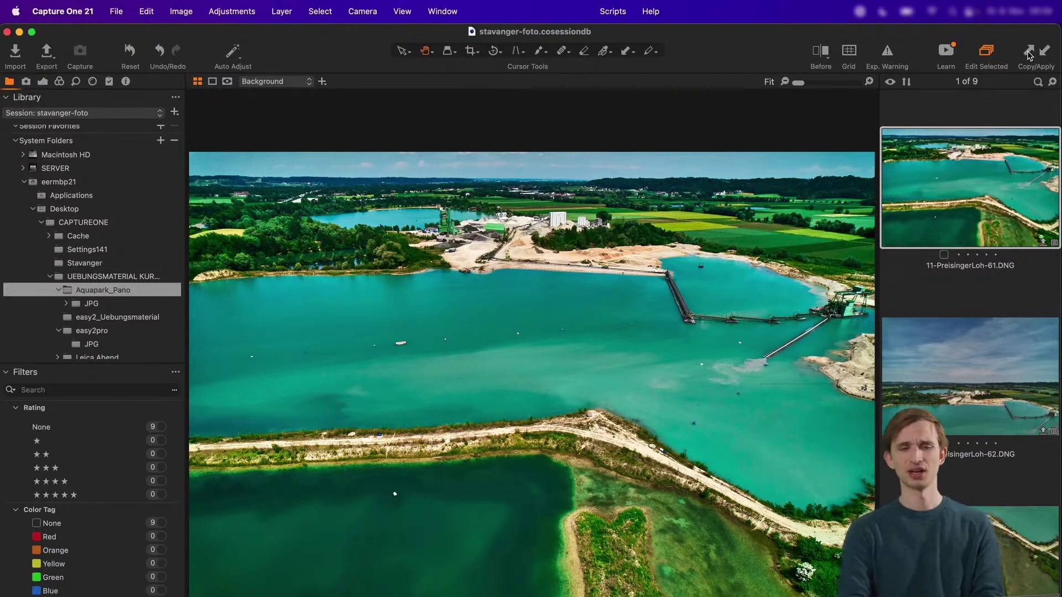
scroll(1008, 299, "down", 5)
scroll(1008, 300, "down", 5)
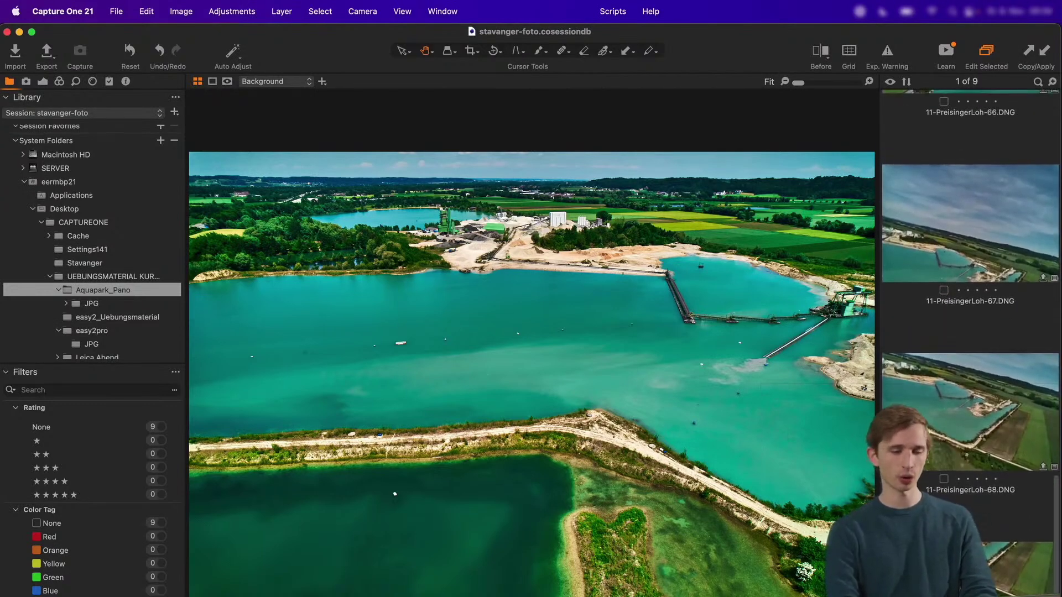
key("super+a")
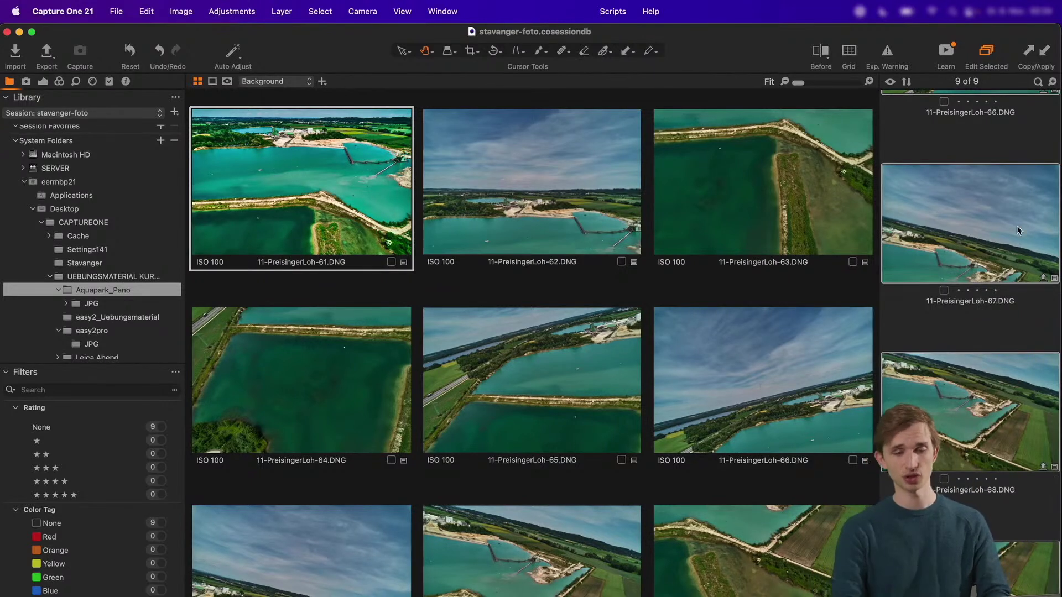
left_click(1045, 50)
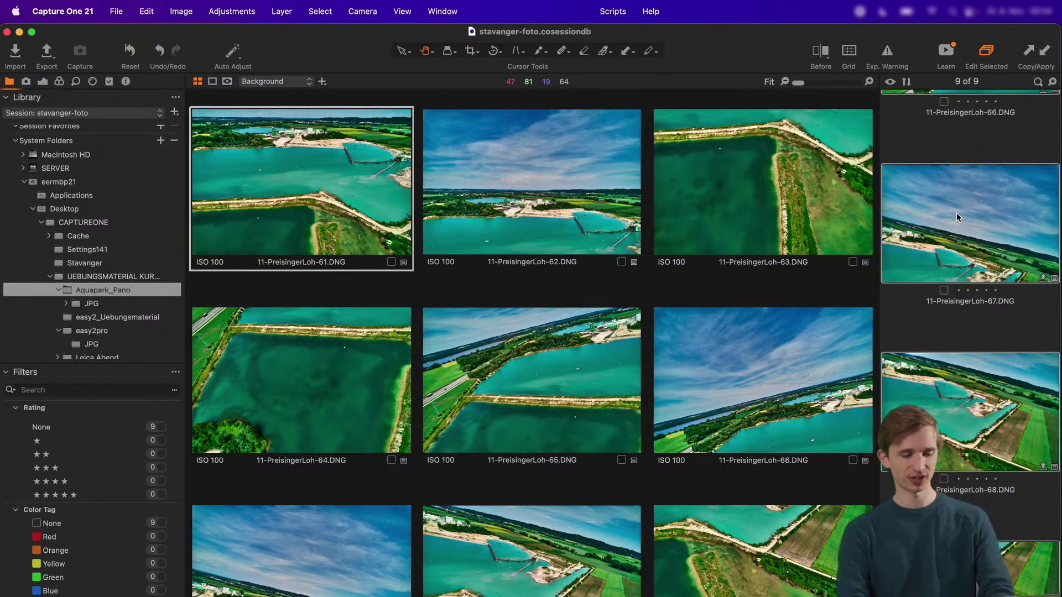
Undo applying the adjustments to all images and select only 11-PreisingerLoh-61.DNG
key("super+z")
scroll(957, 212, "up", 5)
scroll(955, 221, "up", 5)
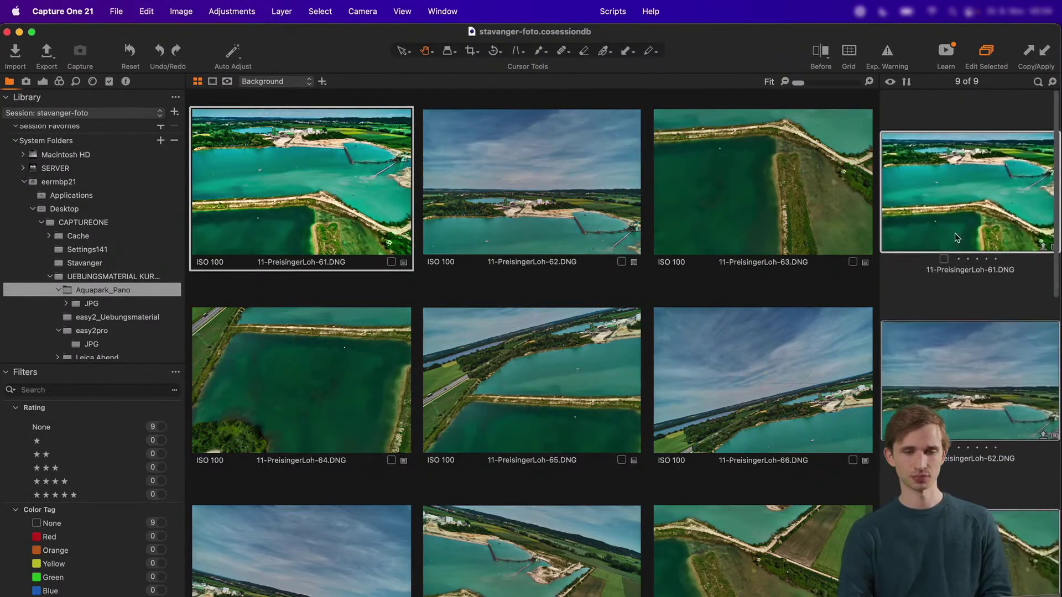
left_click(941, 283)
left_click(939, 229)
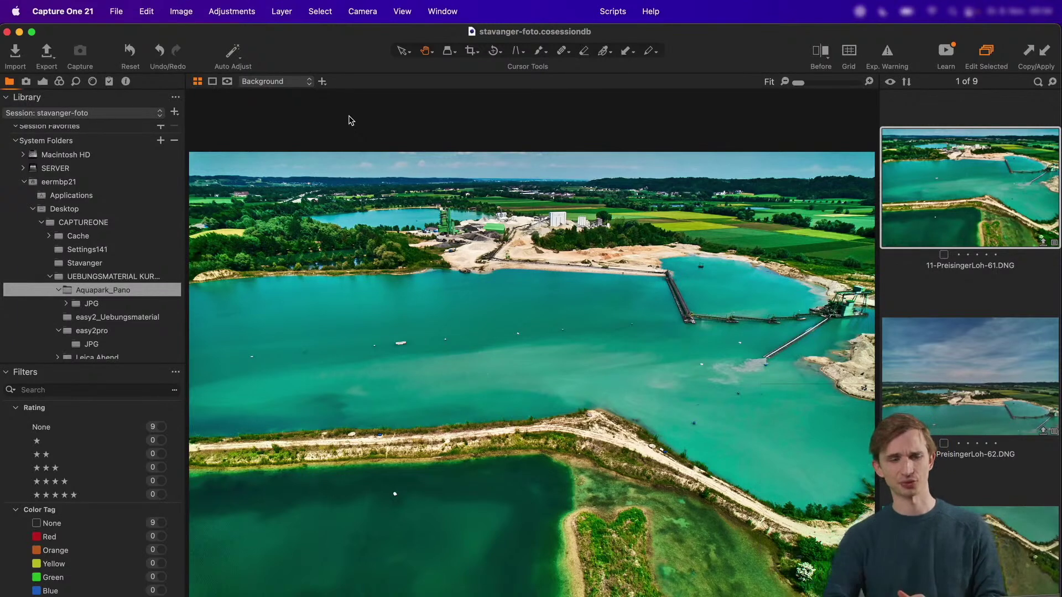
Open the Adjustments Clipboard and examine which settings copied from 11-PreisingerLoh-61 are marked for applying, including Brightness
left_click(110, 83)
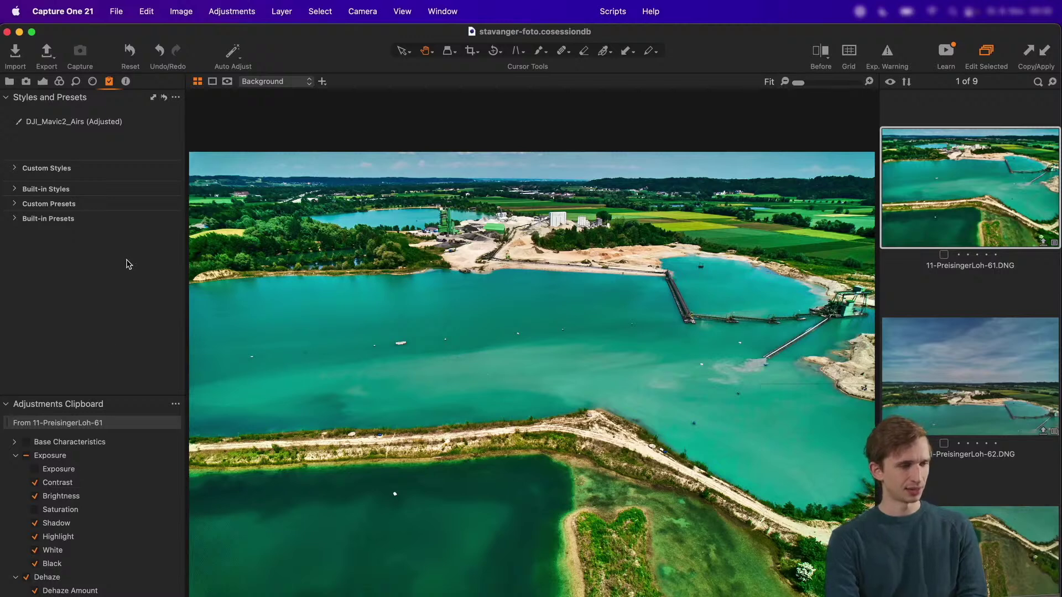
scroll(72, 479, "down", 10)
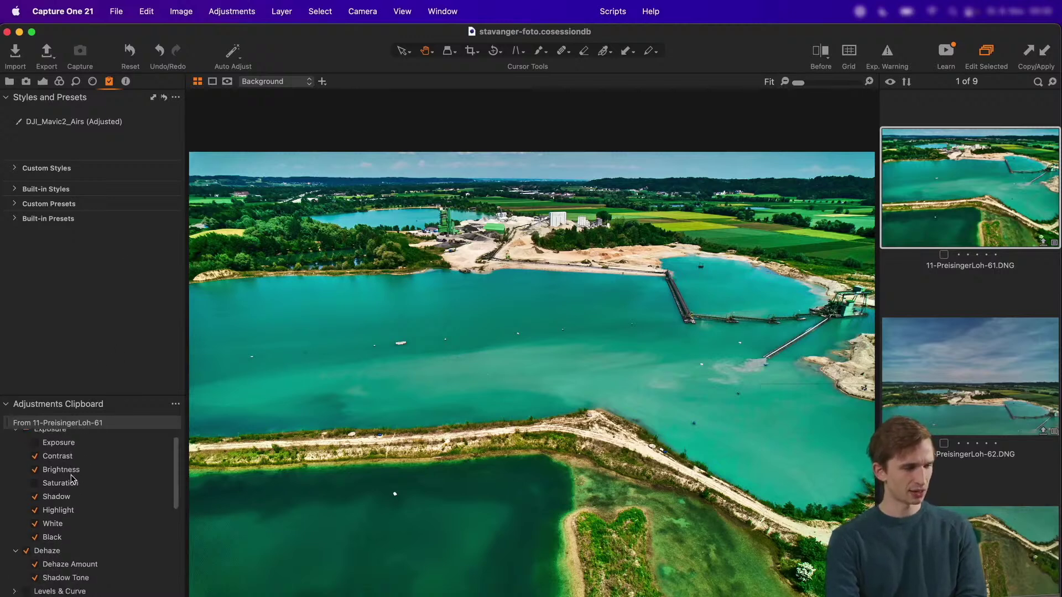
scroll(72, 479, "up", 10)
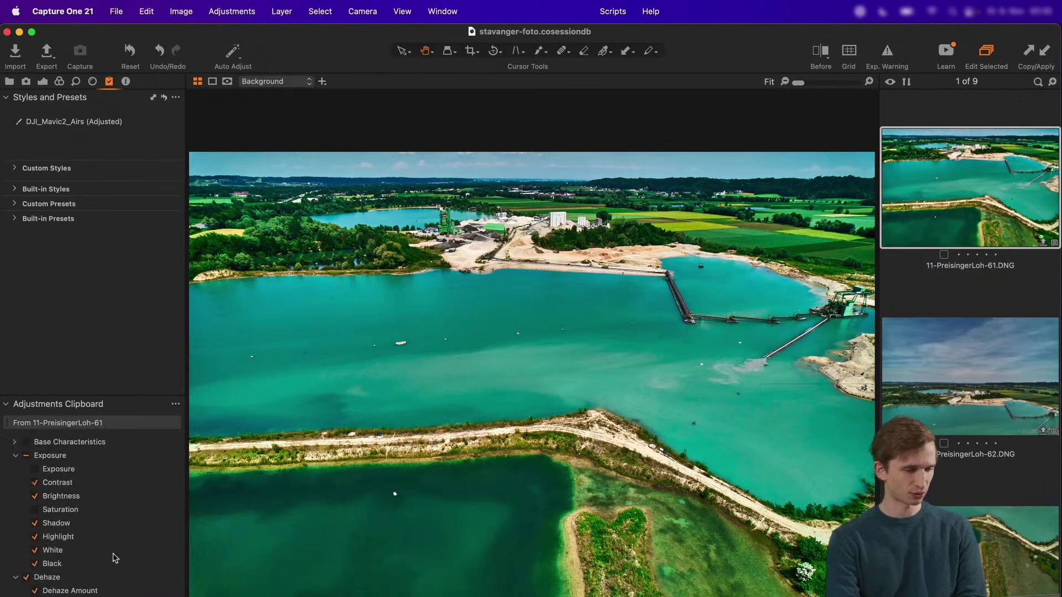
left_click(36, 497)
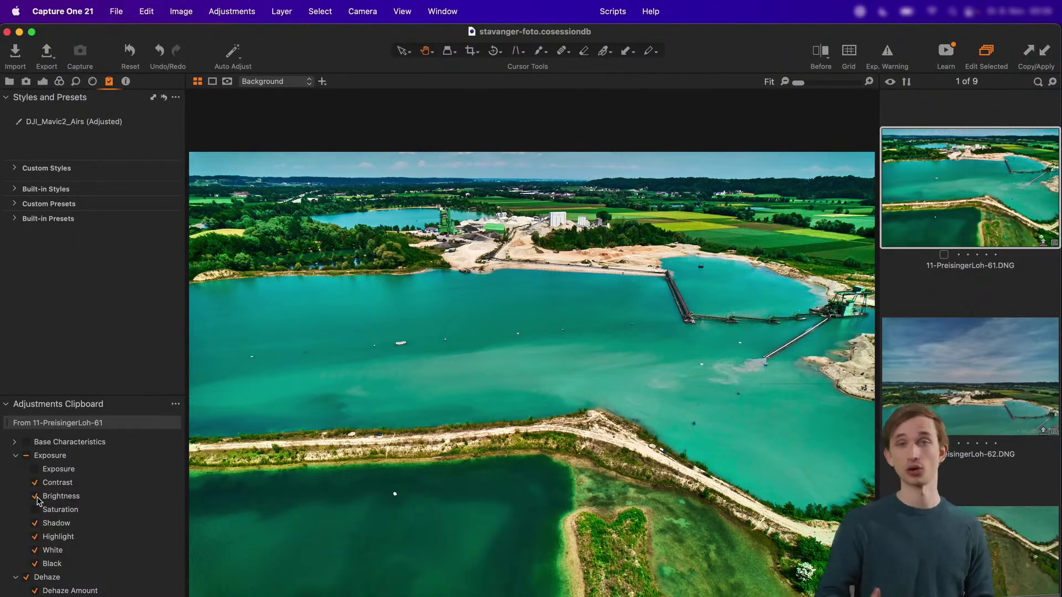
left_click(176, 405)
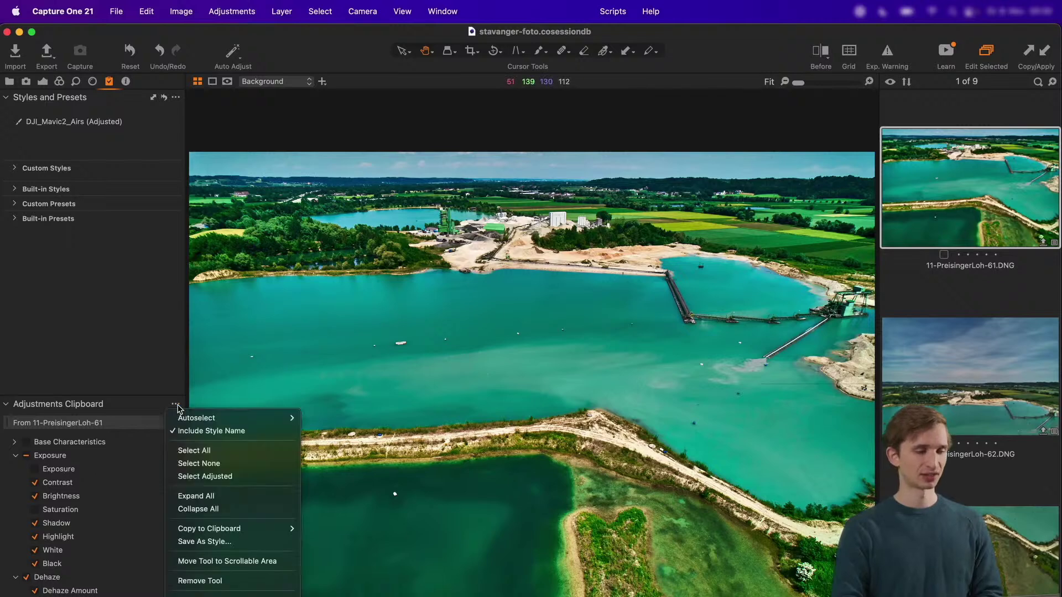
mouse_move(185, 421)
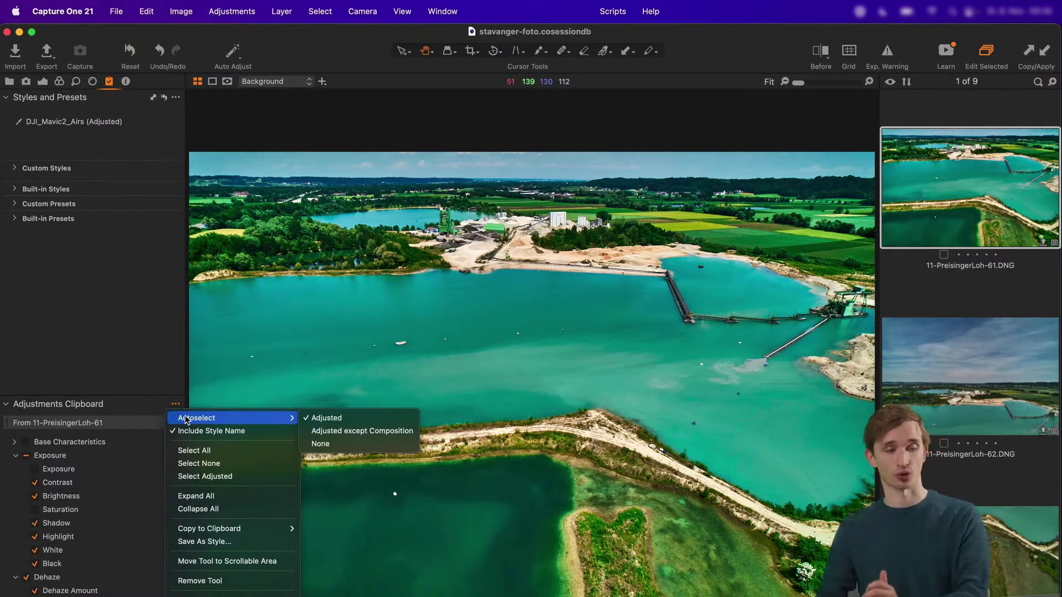
left_click(176, 404)
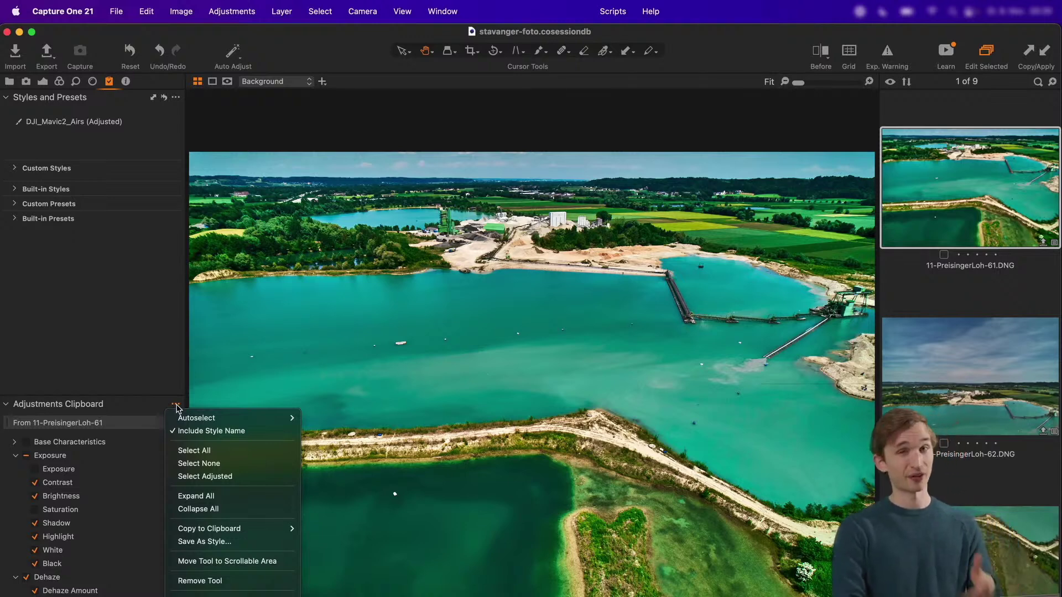
mouse_move(186, 420)
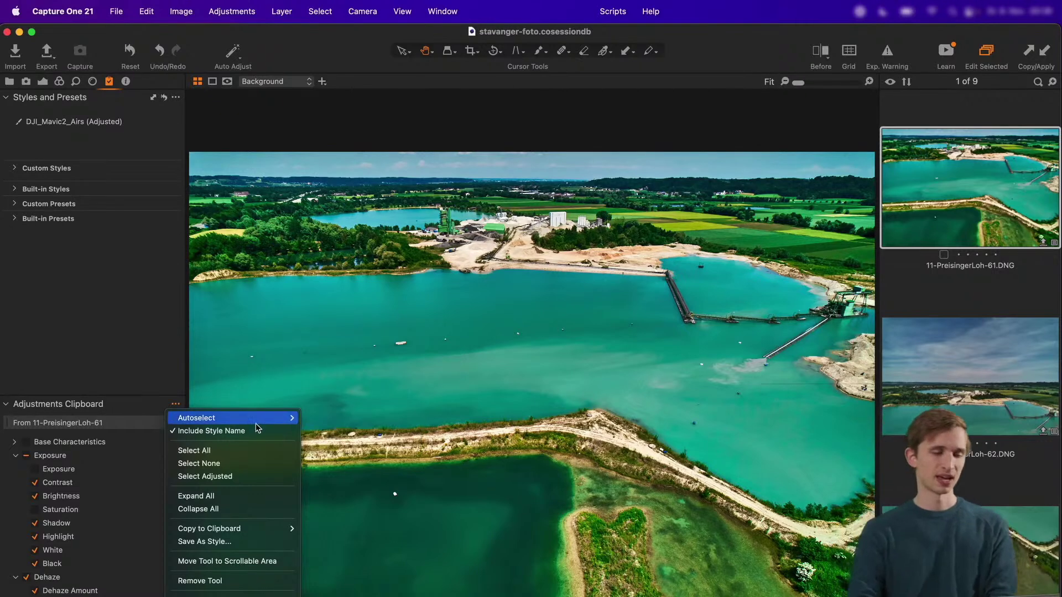
left_click(246, 547)
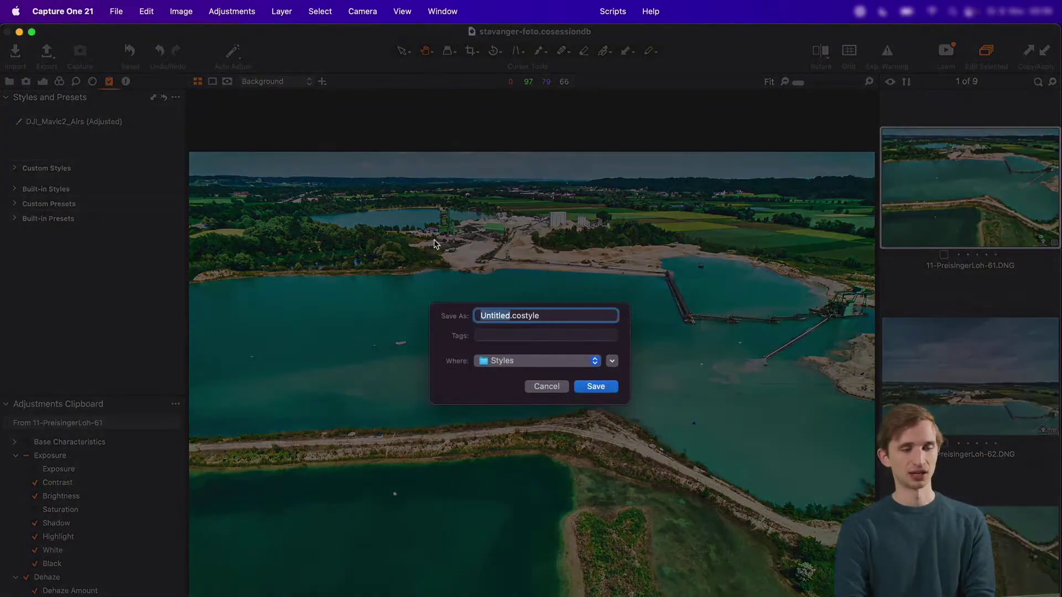
type("teststle")
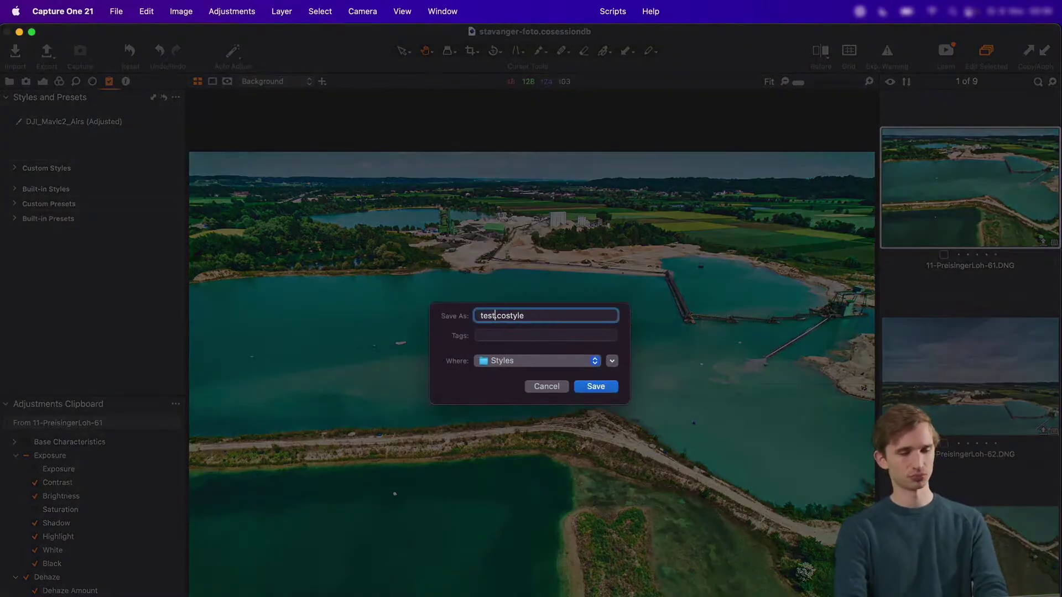
key("Return")
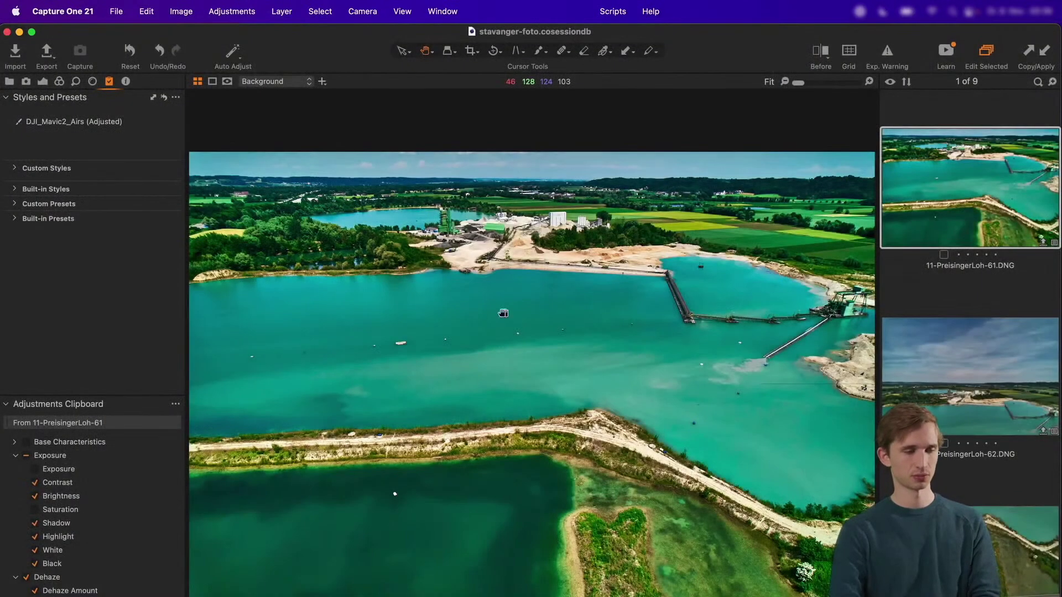
Apply the custom style teststle to the background of 11-PreisingerLoh-61.DNG
left_click(17, 169)
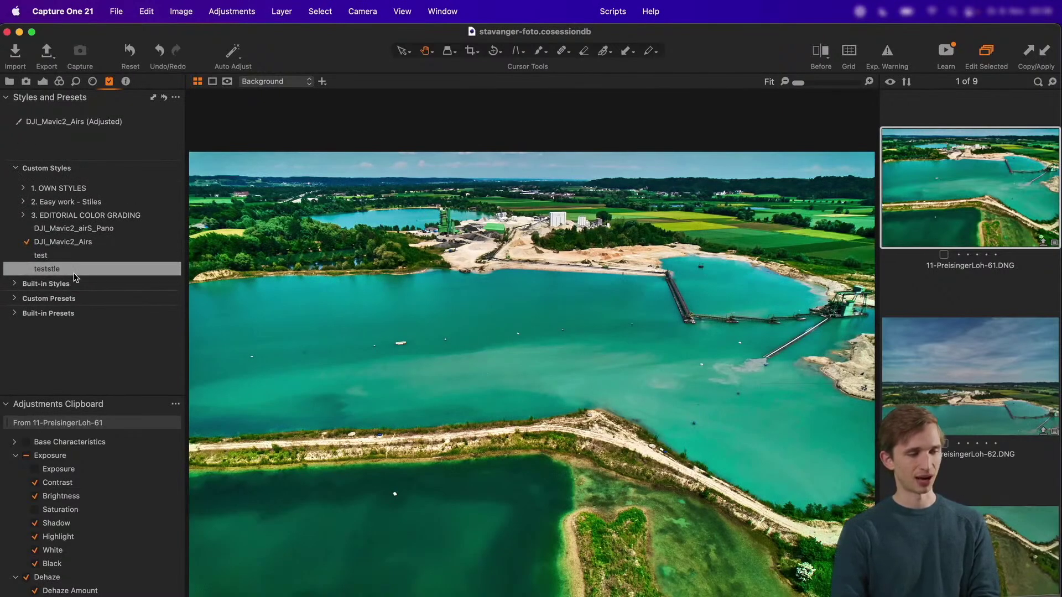
left_click(75, 272)
right_click(74, 271)
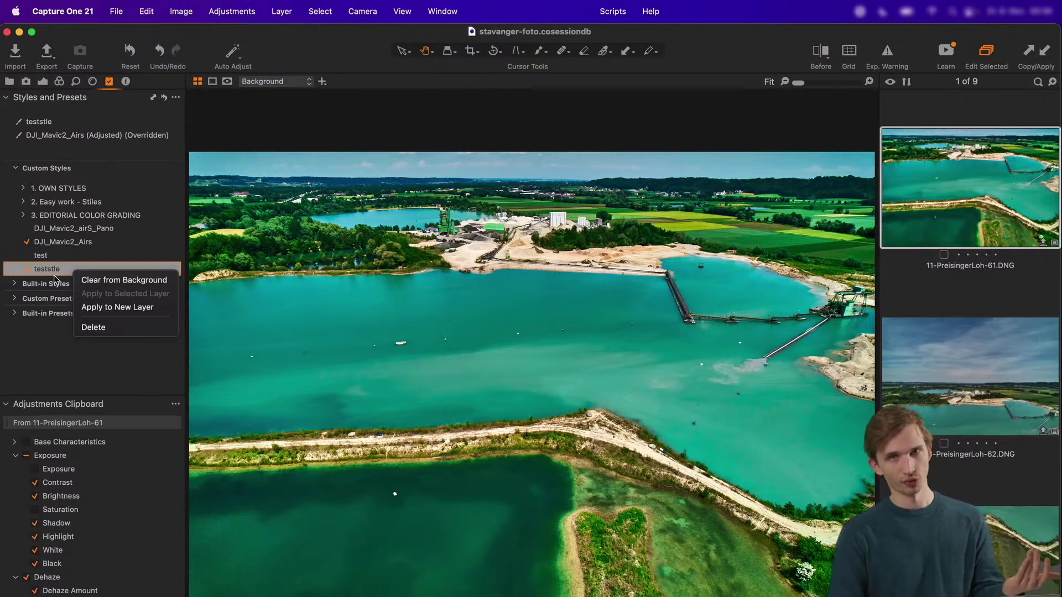
left_click(49, 276)
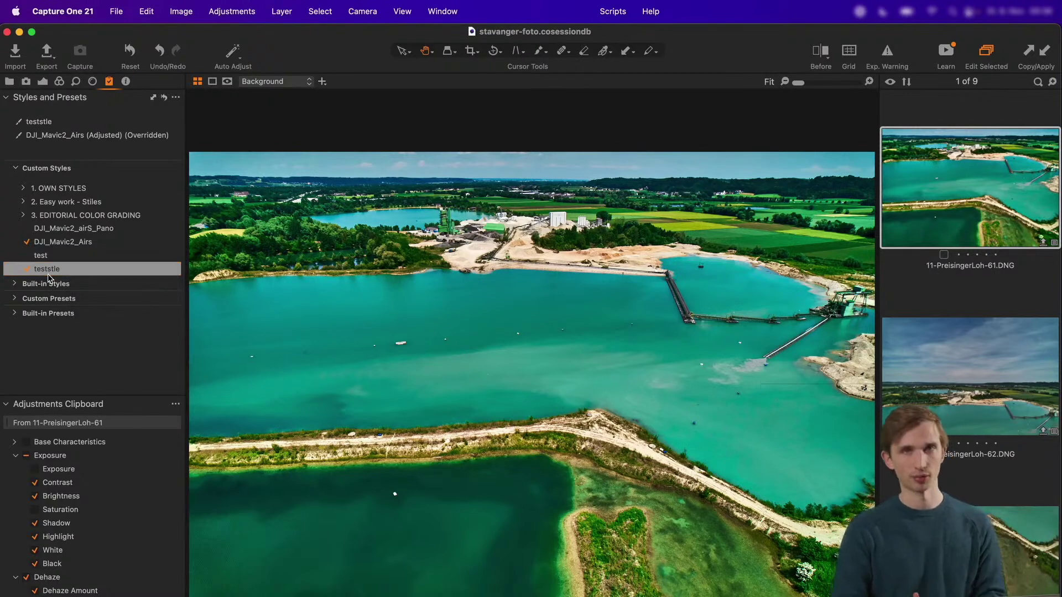
Select 11-PreisingerLoh-62.DNG and look through the custom styles, including the 1. OWN STYLES group and the style management options
left_click(1011, 409)
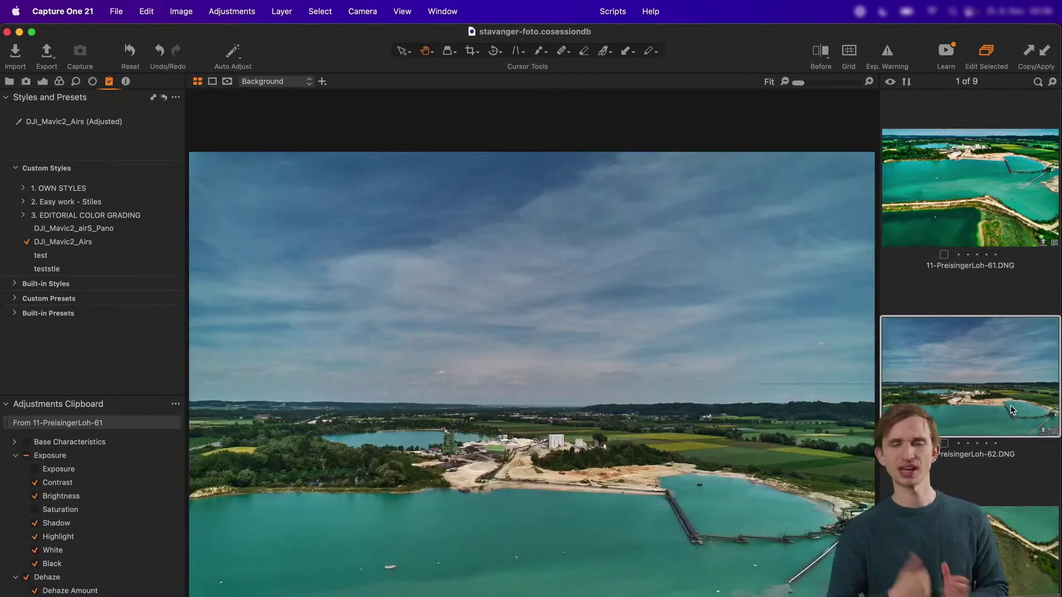
left_click(70, 267)
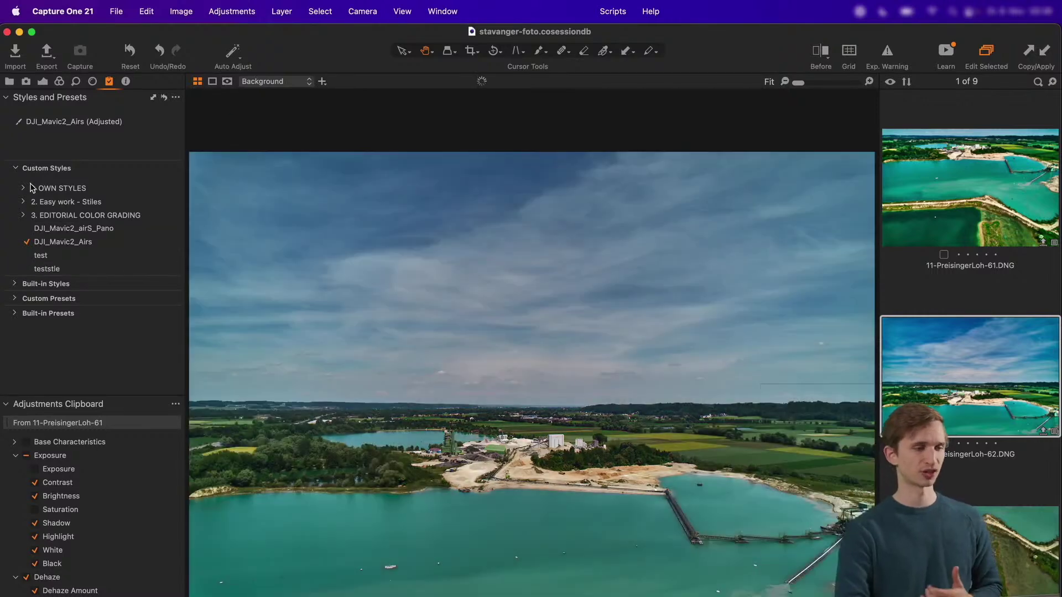
left_click(55, 188)
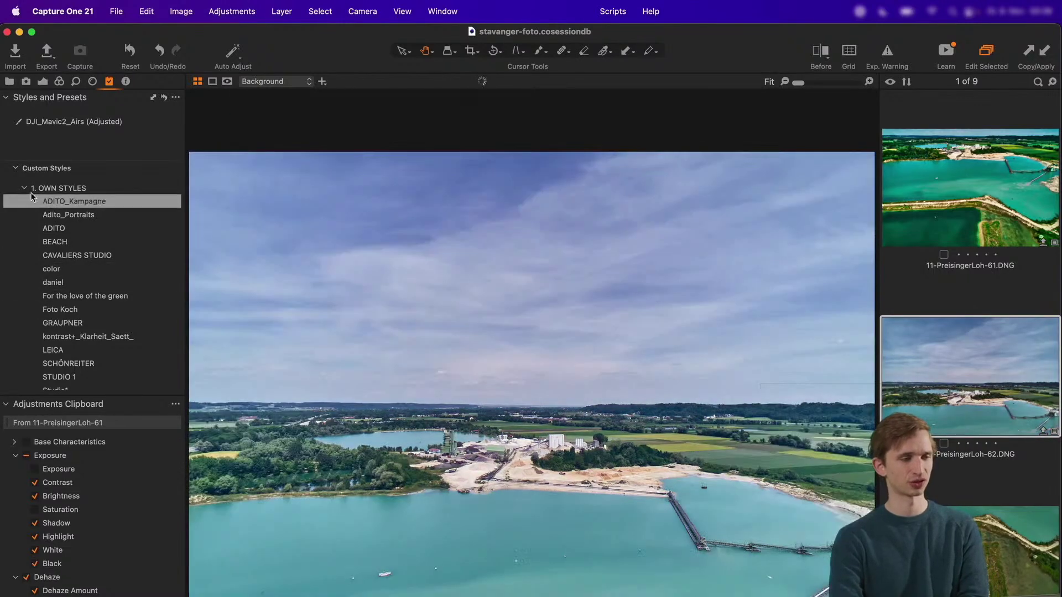
left_click(27, 188)
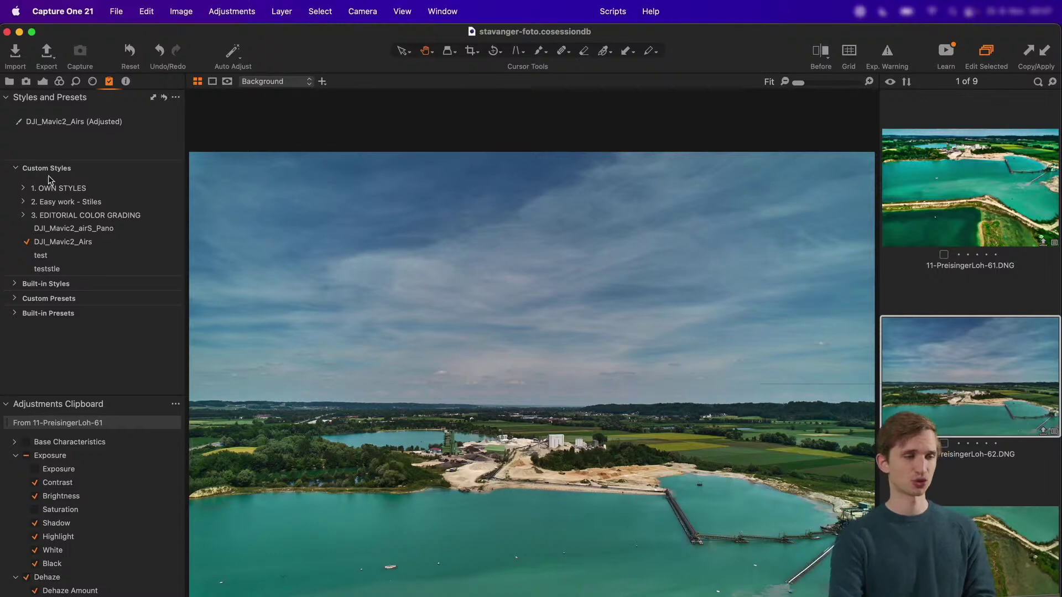
left_click(175, 98)
left_click(206, 139)
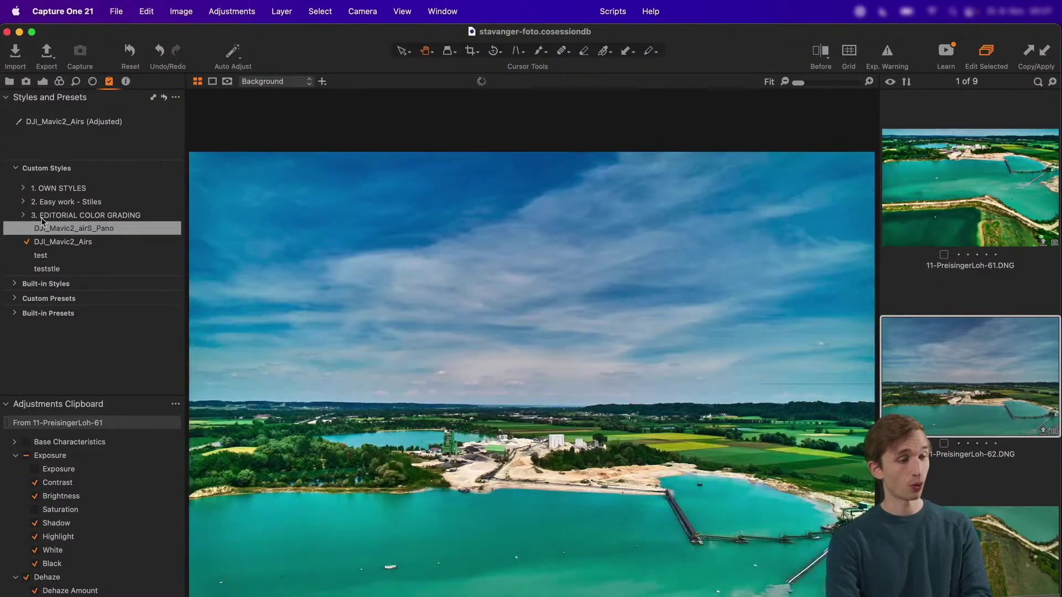
Stack four styles from 1. OWN STYLES on 11-PreisingerLoh-62.DNG: BEACH, the style below color, GRAUPNER and STUDIO 1
left_click(25, 189)
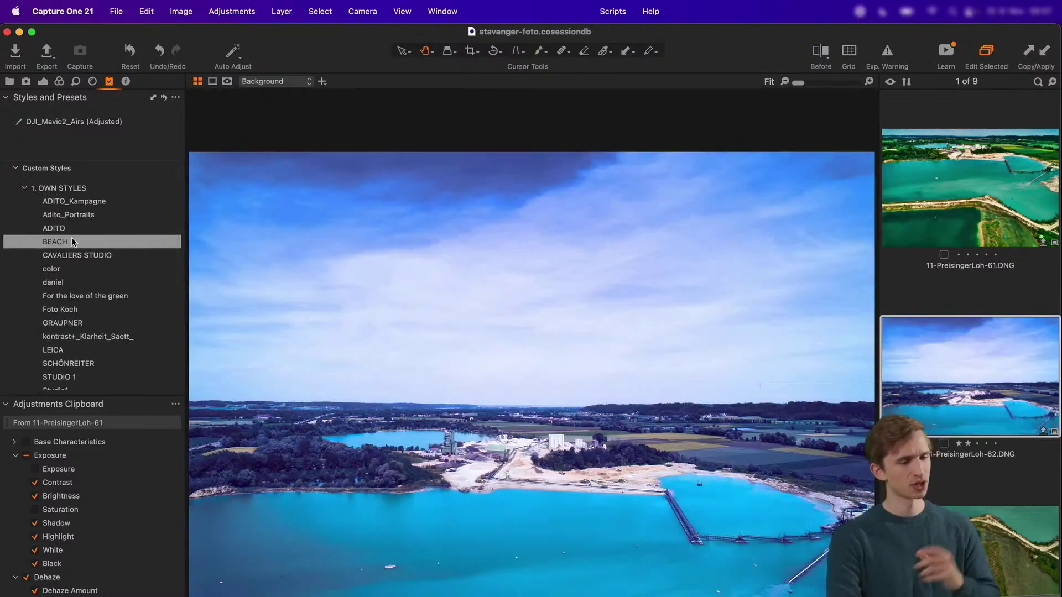
left_click(71, 242)
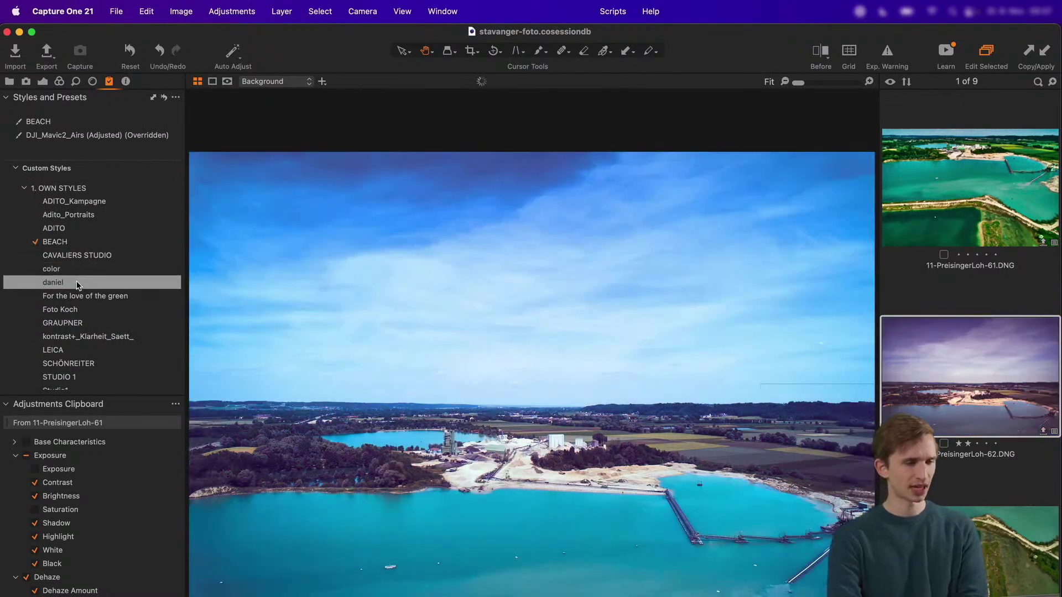
left_click(77, 283)
left_click(72, 323)
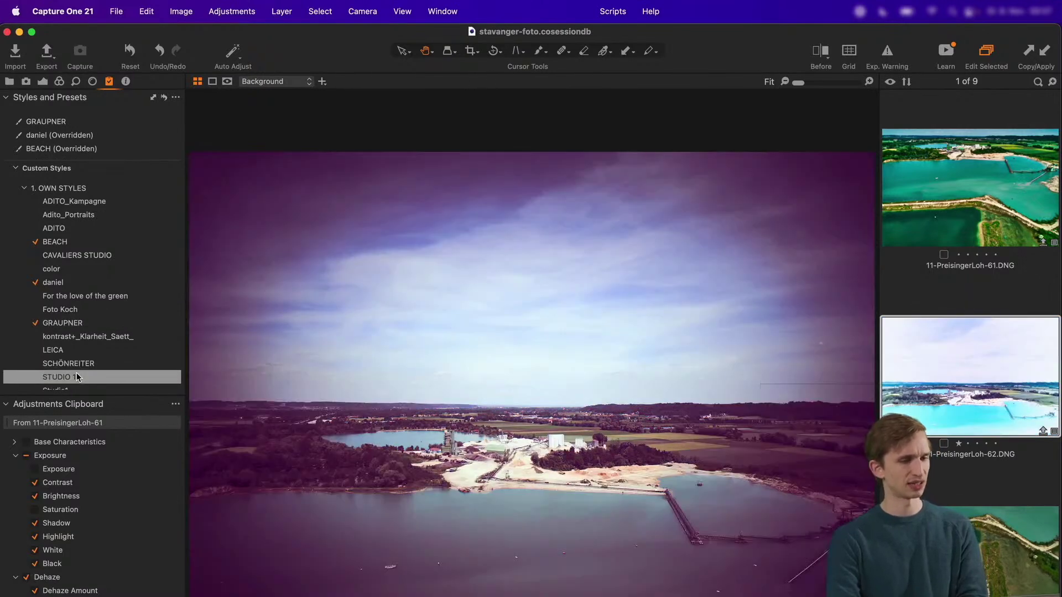
left_click(76, 377)
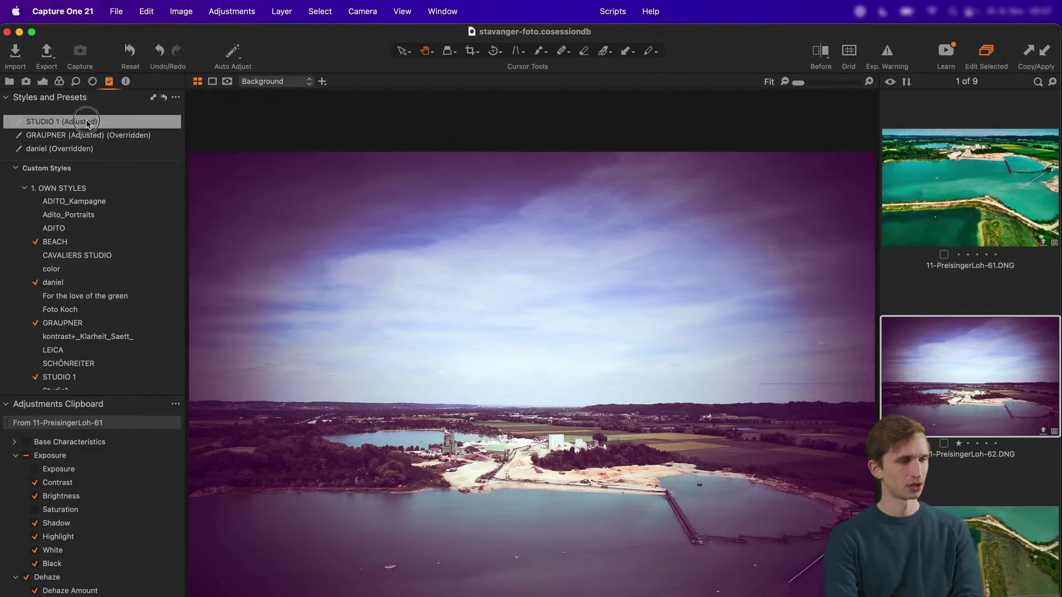
Clear the stacked OWN STYLES from 11-PreisingerLoh-62.DNG one by one, keeping only DJI_Mavic2_Airs applied
left_click(101, 130)
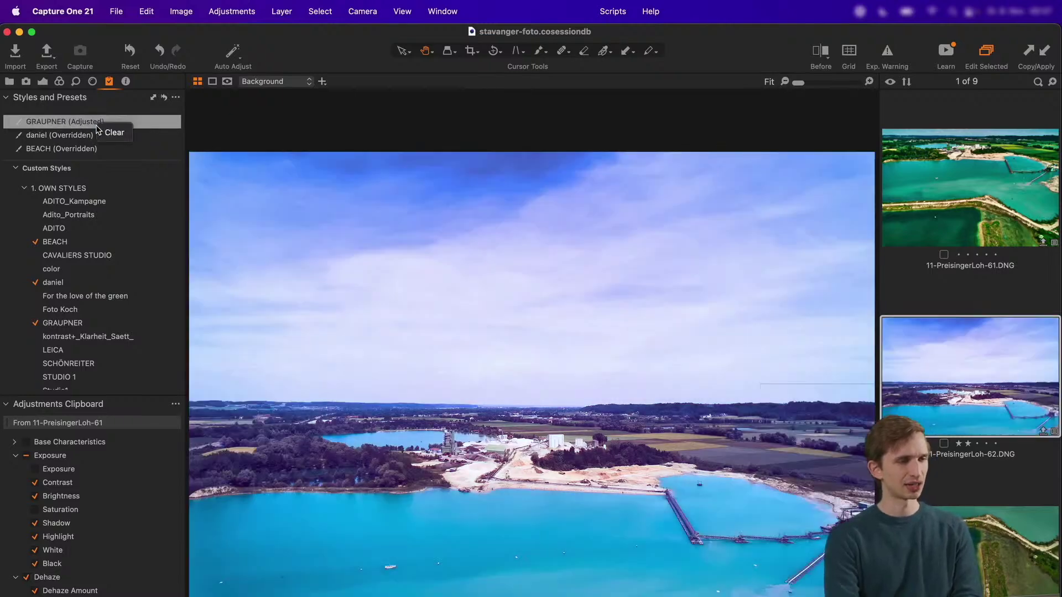
left_click(99, 126)
left_click(100, 126)
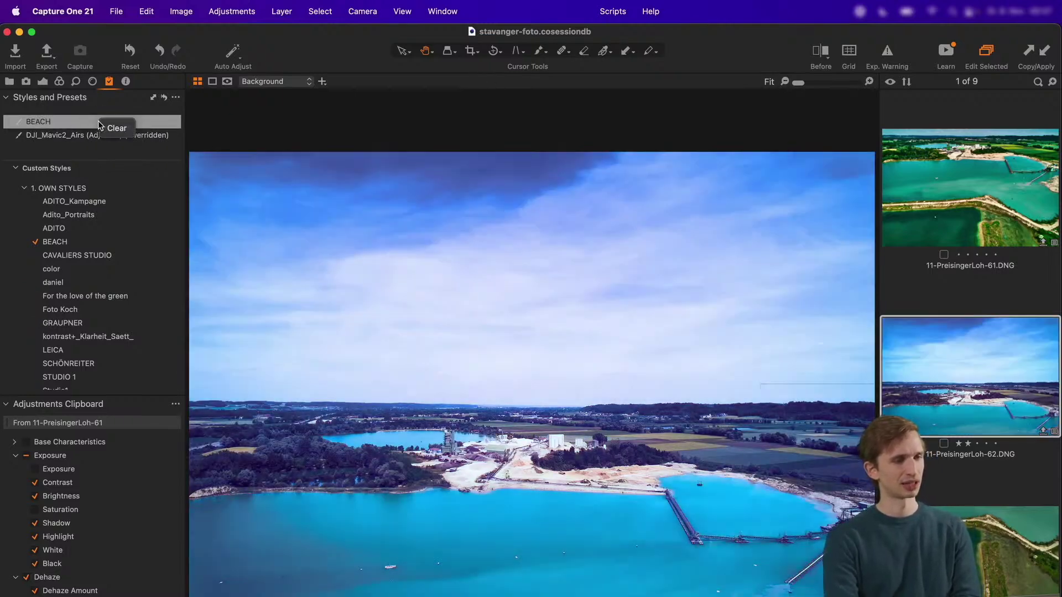
left_click(117, 129)
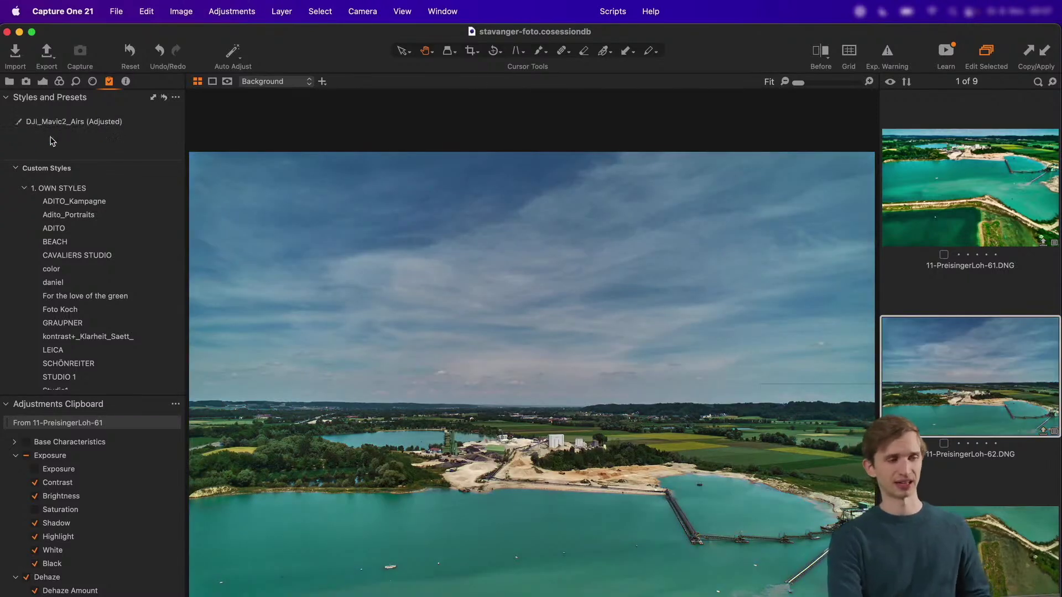
Collapse the 1. OWN STYLES group and apply the custom style teststle to 11-PreisingerLoh-62.DNG
left_click(15, 173)
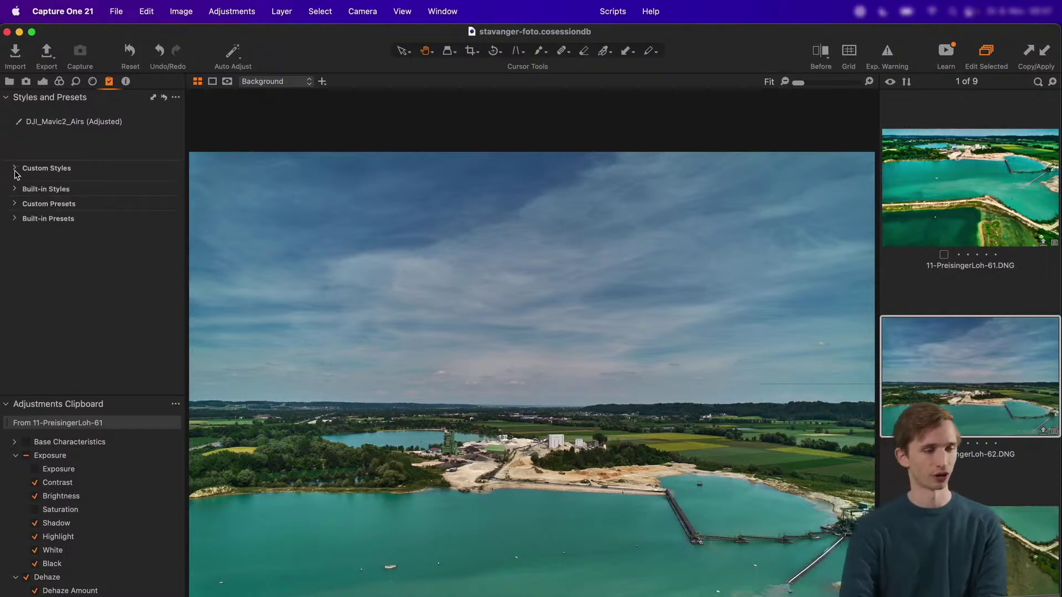
left_click(12, 172)
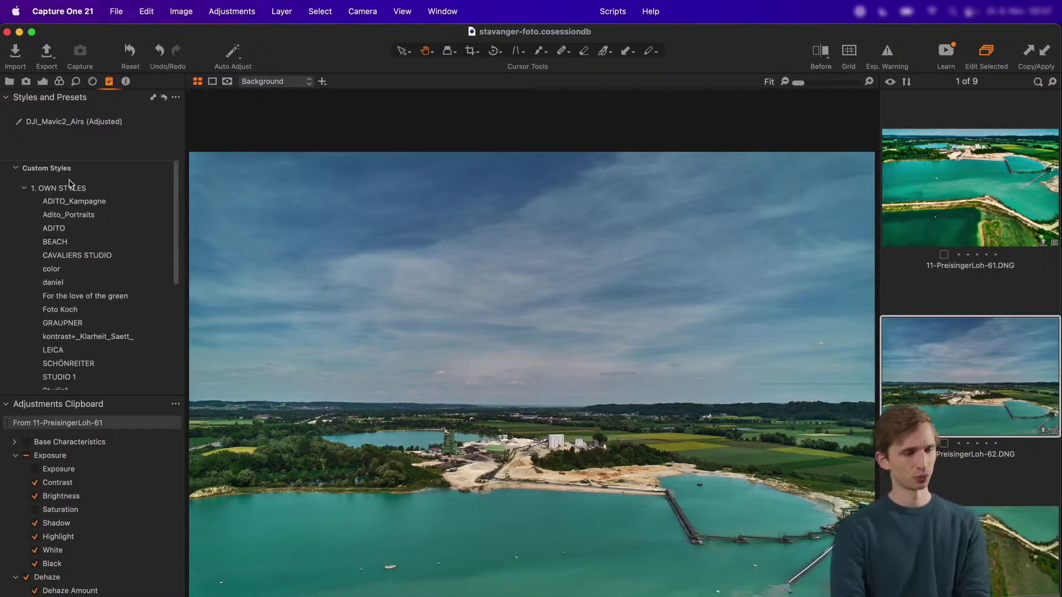
left_click(24, 188)
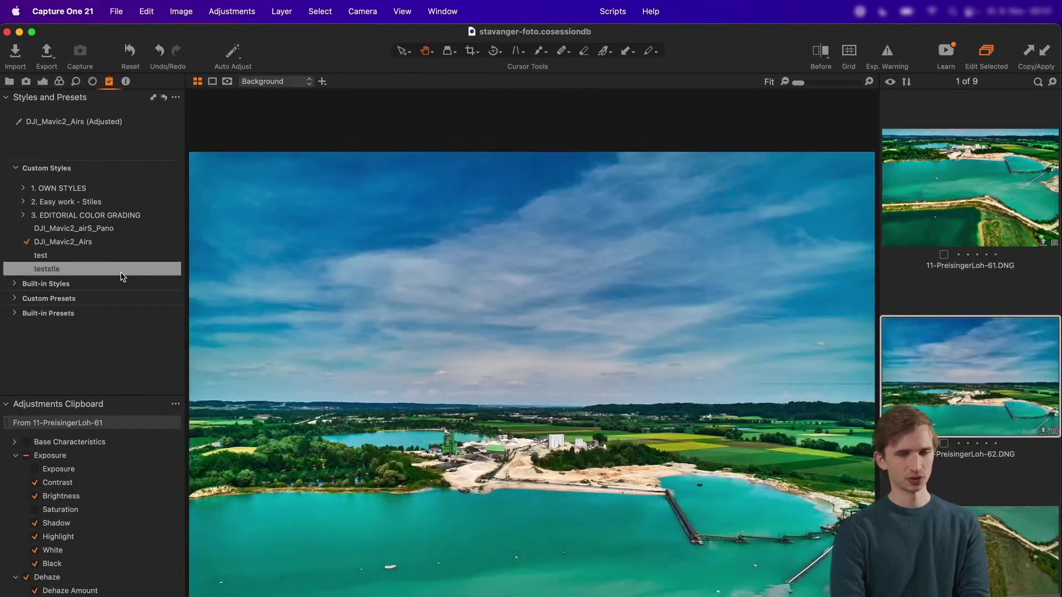
left_click(123, 275)
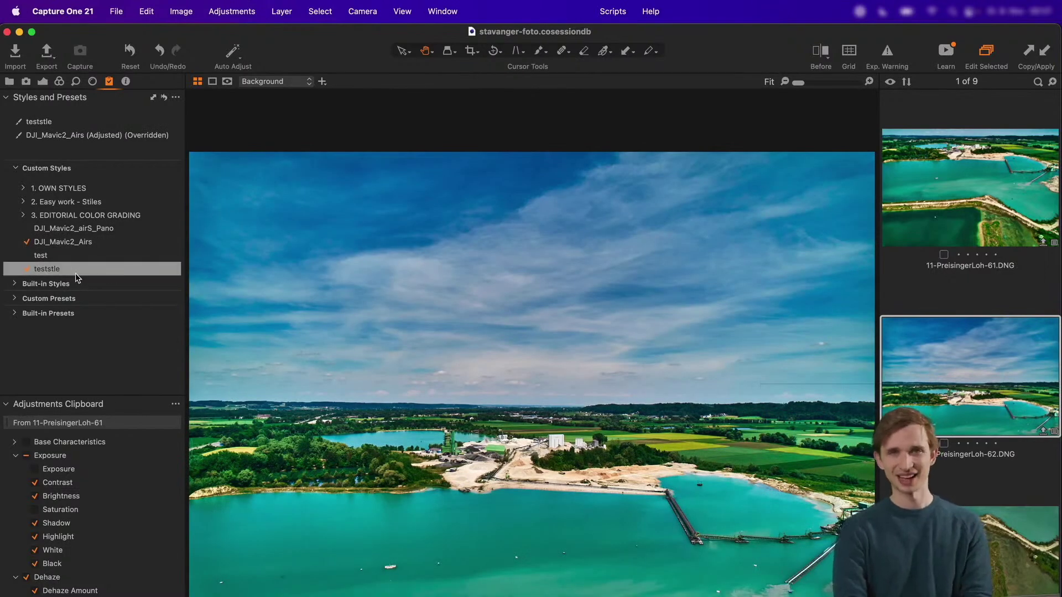
Select all images from 11-PreisingerLoh-62.DNG through the last one and apply the teststle style to them
scroll(1004, 321, "down", 10)
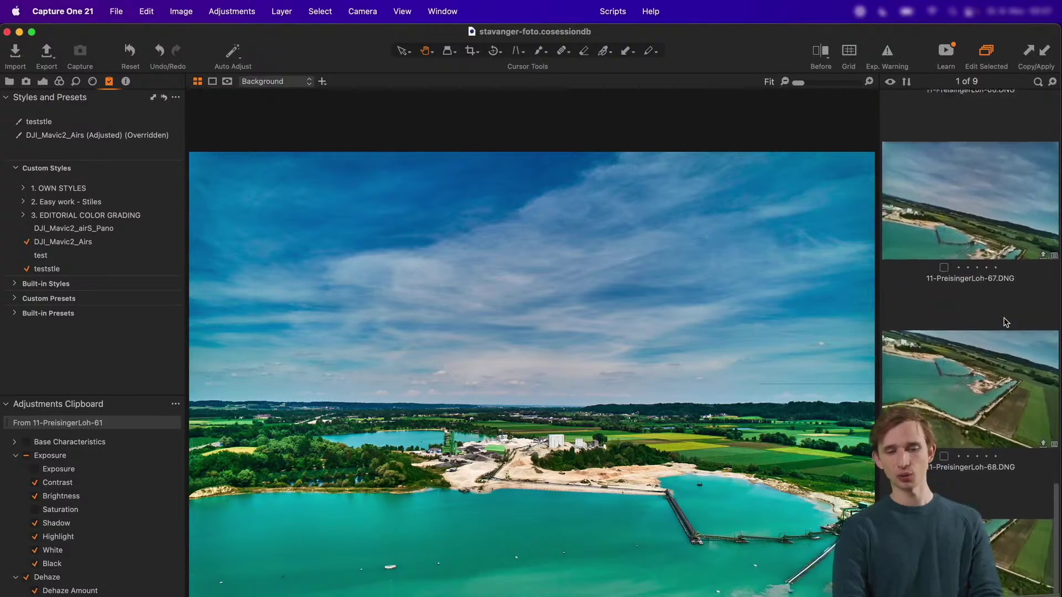
left_click(1018, 569, "shift")
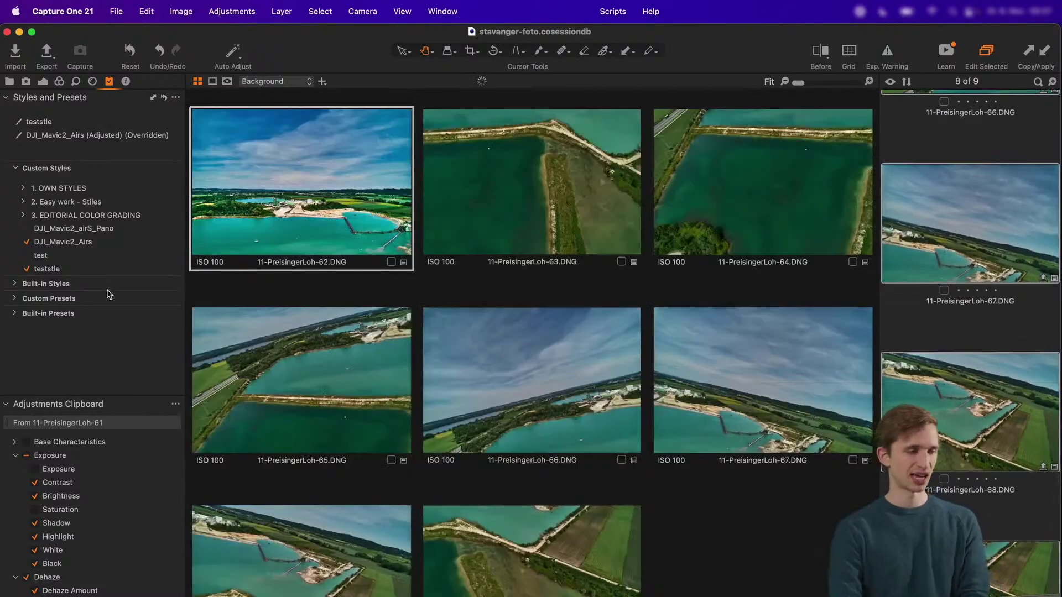
left_click(66, 272)
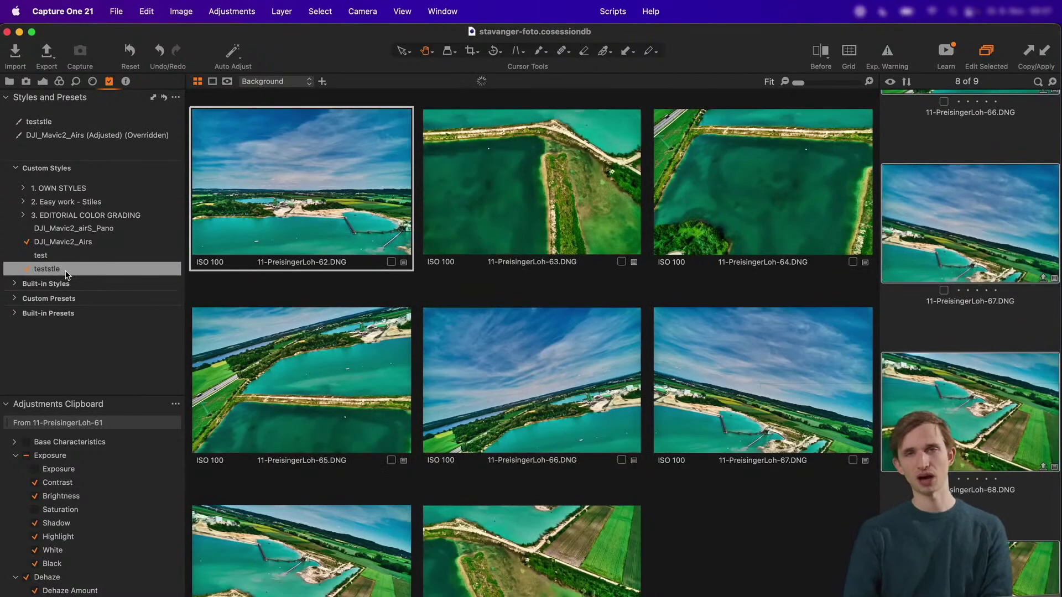